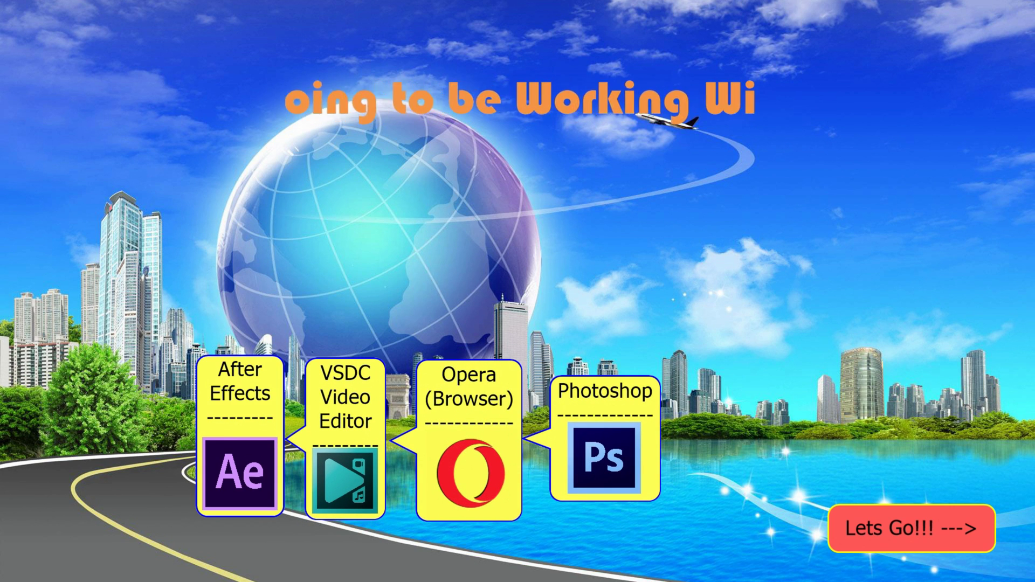
pyautogui.click(341, 434)
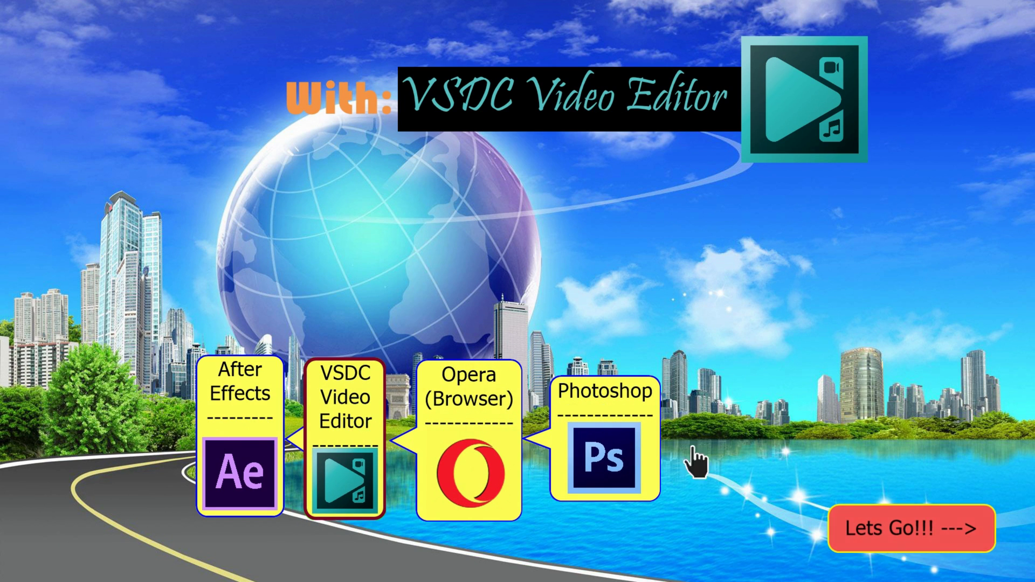
pyautogui.click(902, 528)
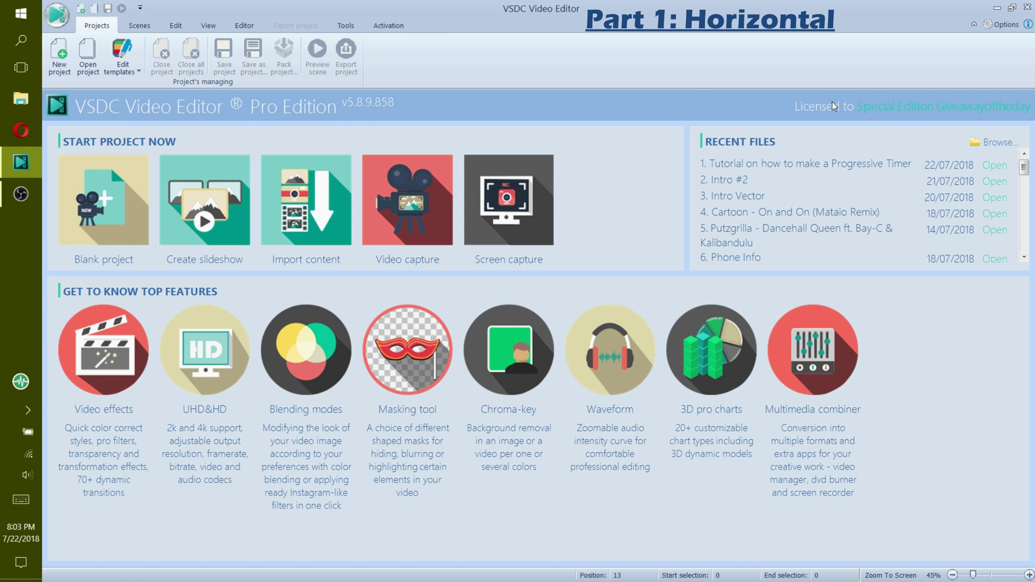
# Create a new blank project titled "Progressive timer" with the Full HD 1920x1080, 50 fps settings.
pyautogui.click(61, 78)
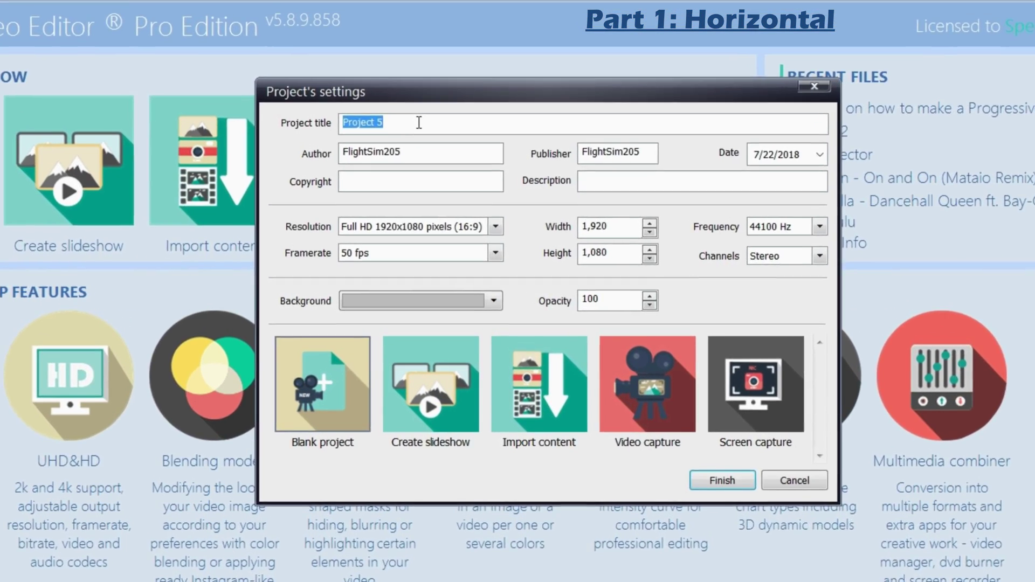
pyautogui.write('Pro')
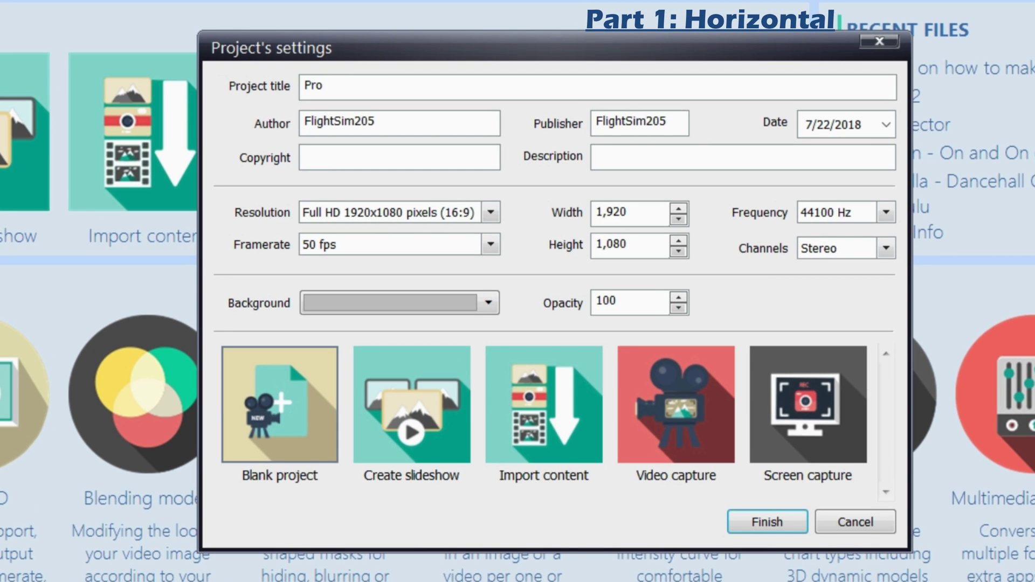
pyautogui.write('gressive tim')
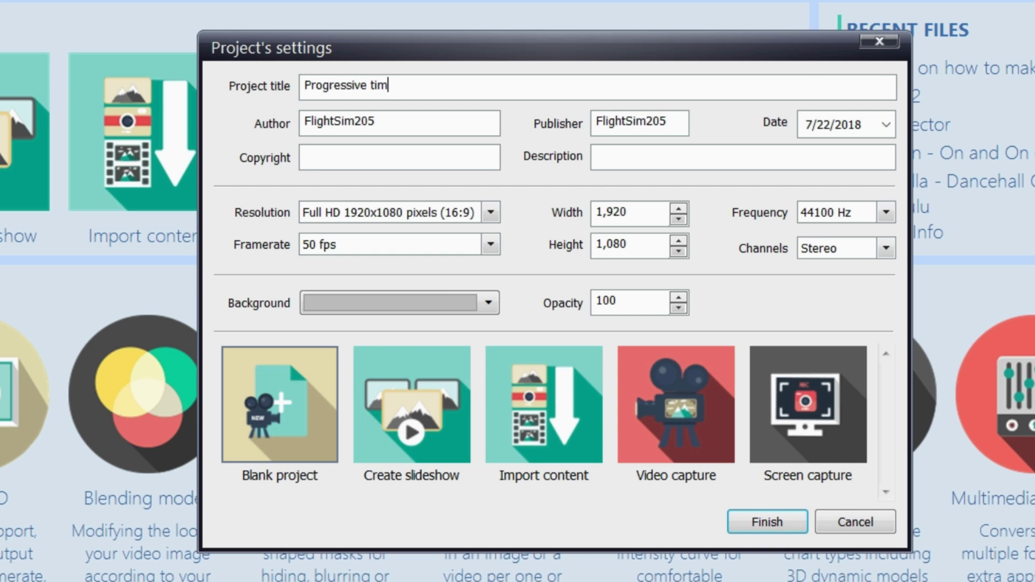
pyautogui.write('er')
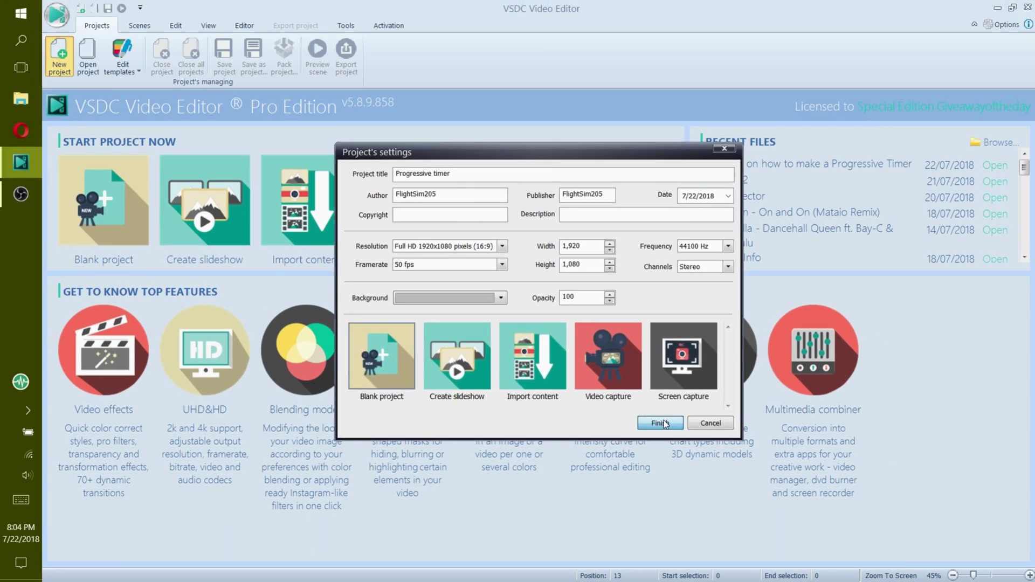
pyautogui.click(754, 526)
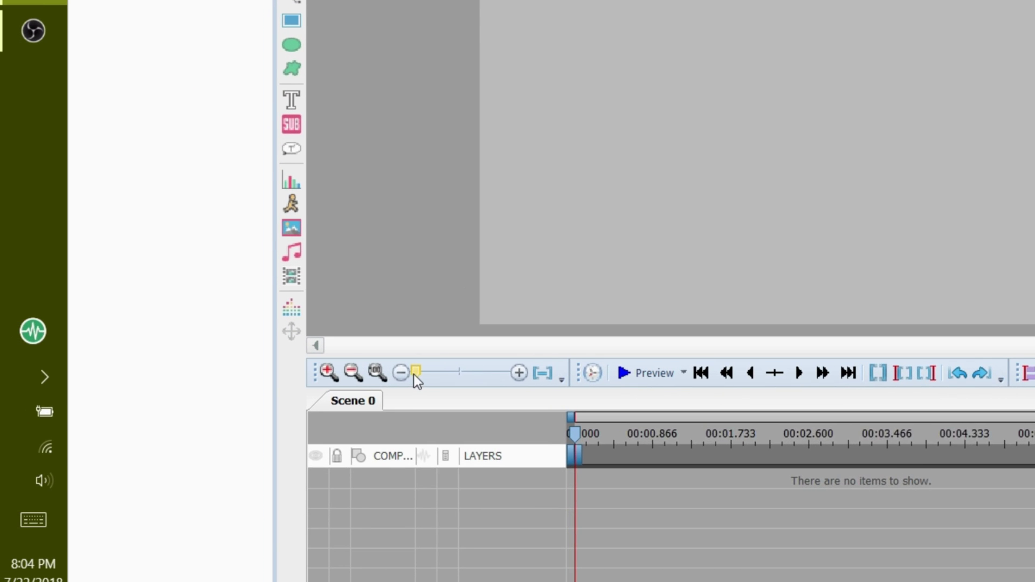
pyautogui.moveTo(260, 408); pyautogui.dragTo(286, 408)
pyautogui.moveTo(457, 373); pyautogui.dragTo(417, 380)
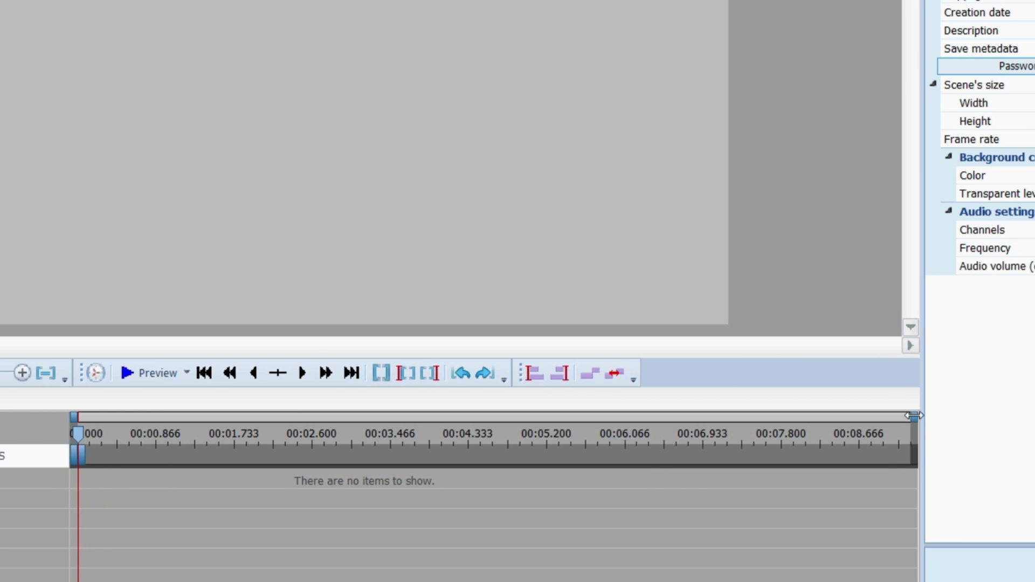
pyautogui.moveTo(913, 416)
pyautogui.mouseDown()
pyautogui.moveTo(534, 415)
pyautogui.moveTo(913, 416)
pyautogui.mouseUp()
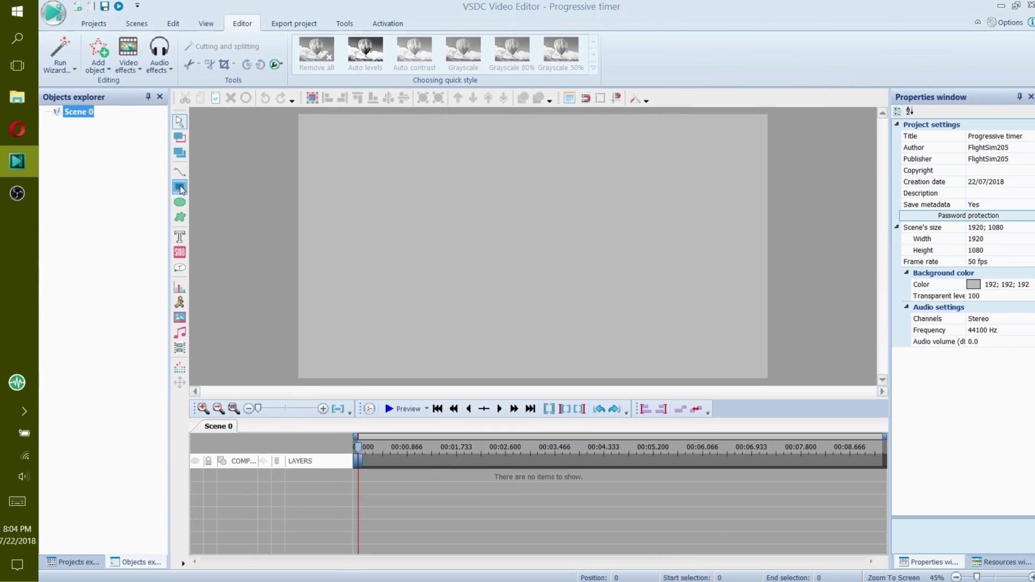
# Add a rectangle lasting the whole parent duration, about 1316 by 107 pixels, near the bottom of the scene.
pyautogui.click(180, 188)
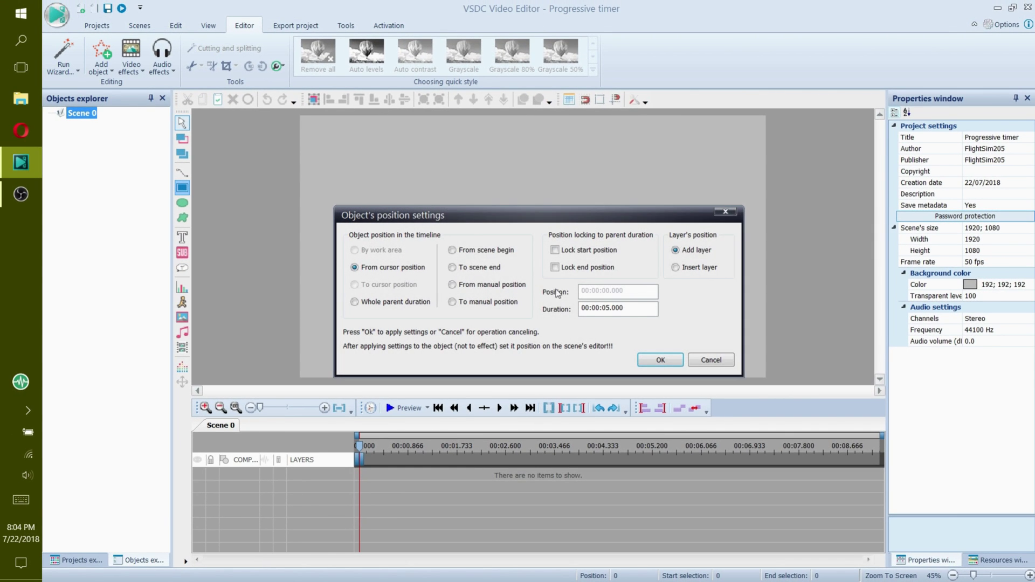
pyautogui.click(372, 304)
pyautogui.click(658, 360)
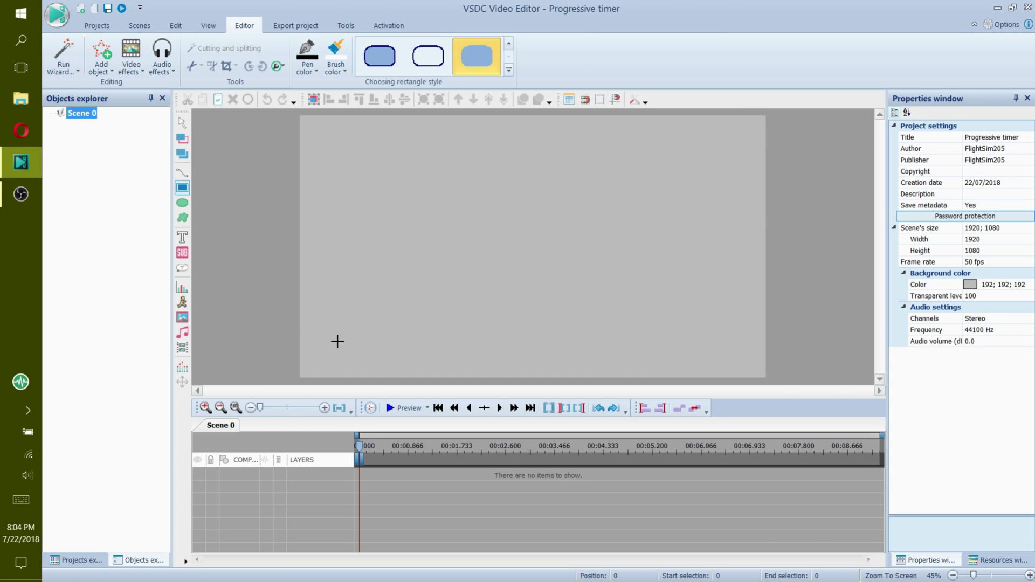
pyautogui.moveTo(332, 342)
pyautogui.mouseDown()
pyautogui.moveTo(541, 372)
pyautogui.moveTo(672, 356)
pyautogui.moveTo(687, 376)
pyautogui.moveTo(651, 368)
pyautogui.mouseUp()
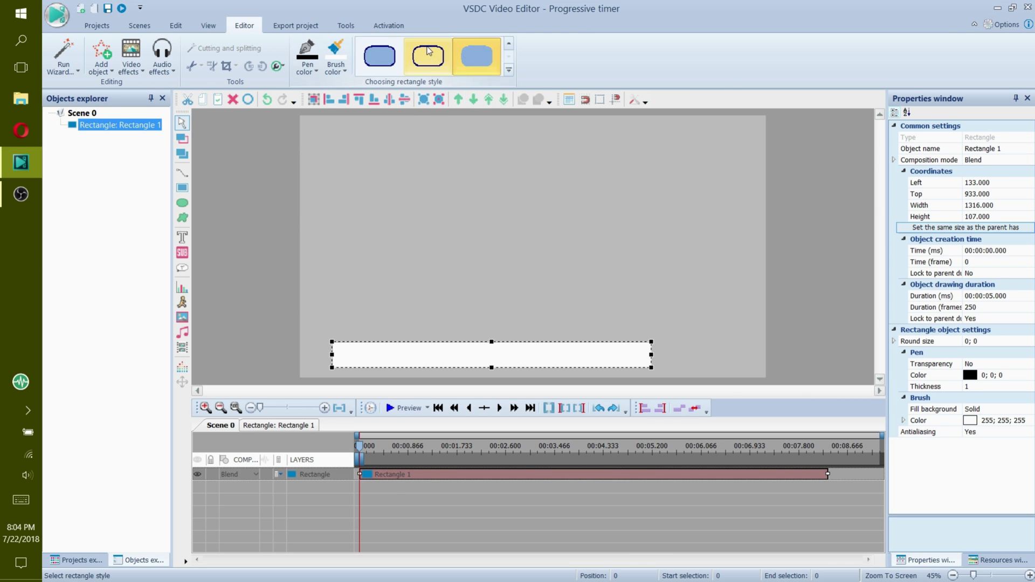
# Give the rectangle the rounded outline-only style and set its pen thickness to 7.
pyautogui.click(429, 54)
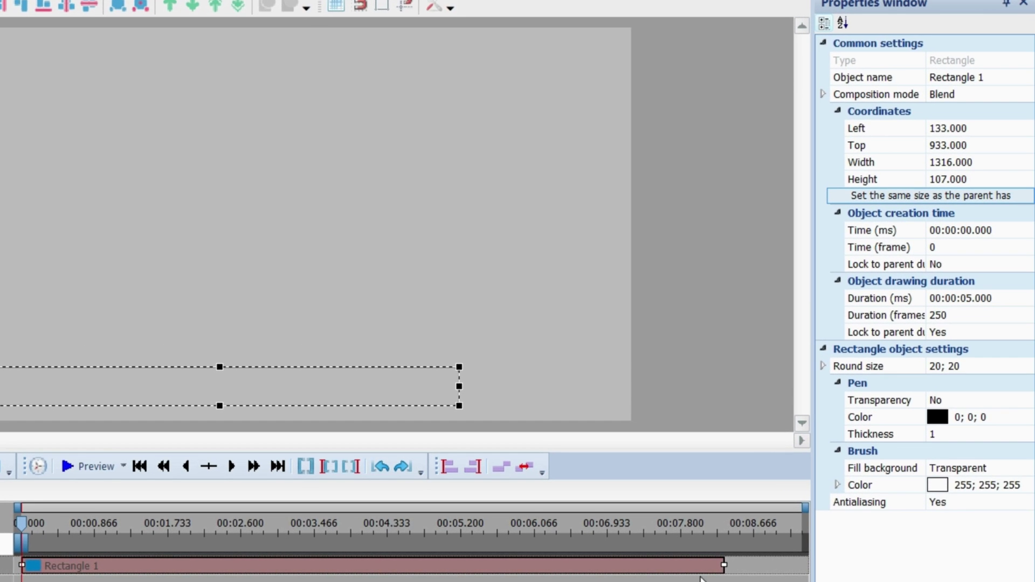
pyautogui.click(947, 434)
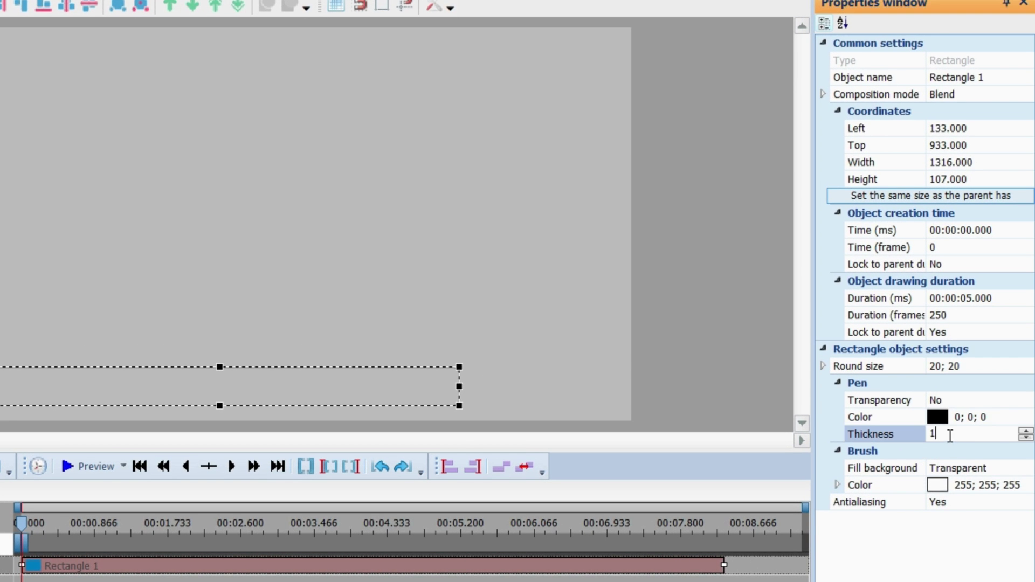
pyautogui.click(931, 436)
pyautogui.write('7')
pyautogui.click(954, 548)
# Set the rectangle's pen color to a custom blue, RGB 8; 47; 246.
pyautogui.click(970, 418)
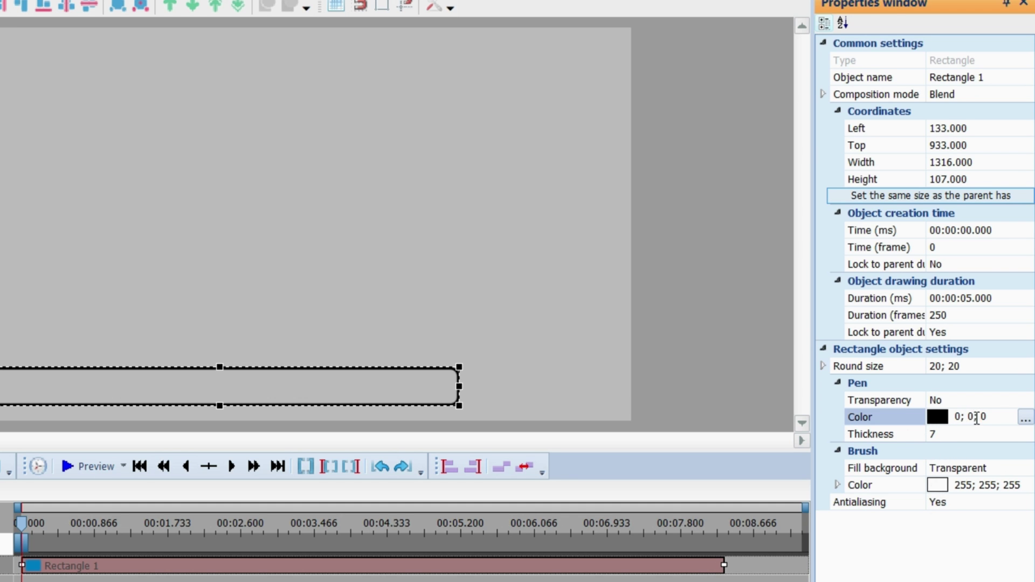
pyautogui.click(1025, 419)
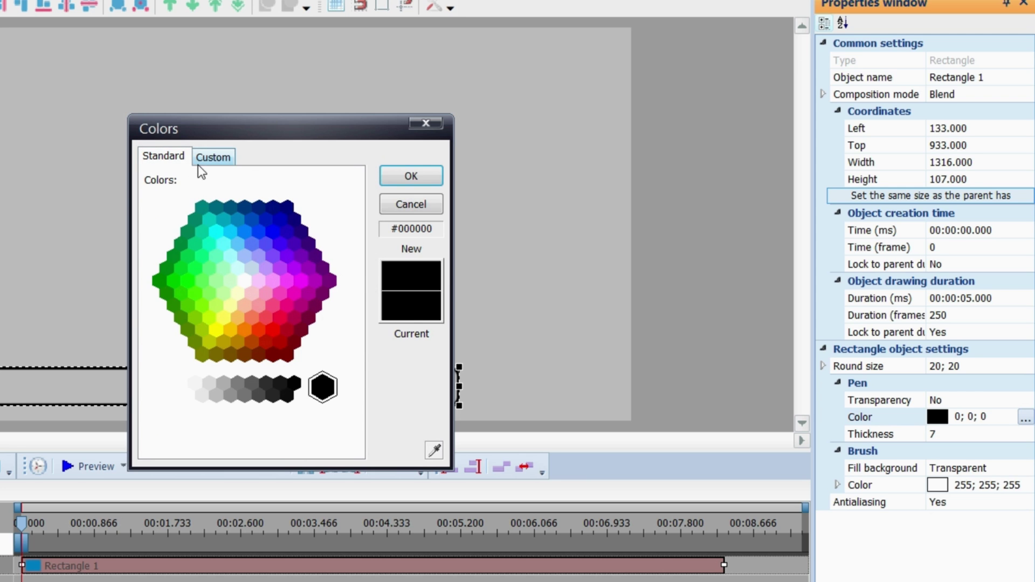
pyautogui.click(217, 158)
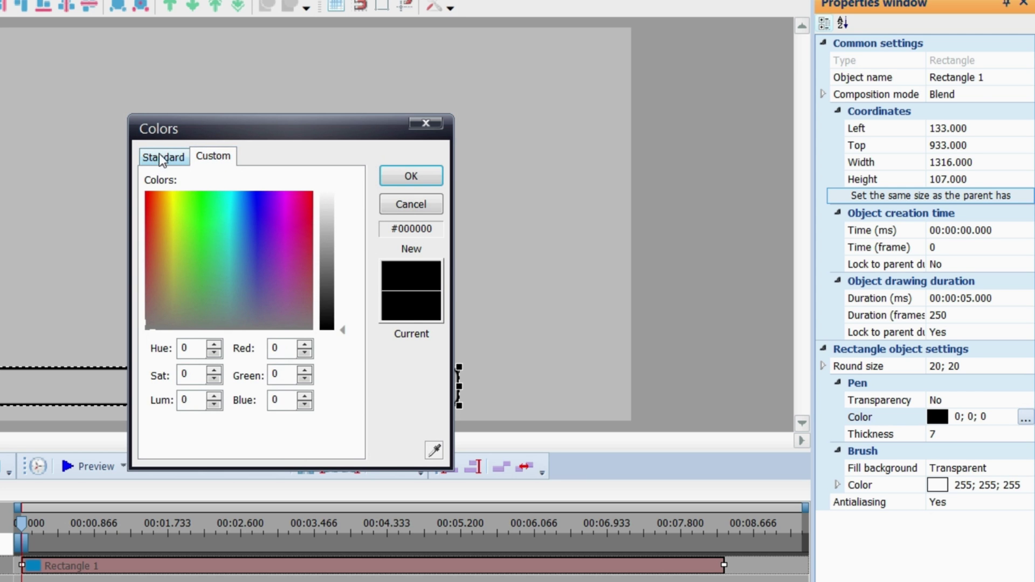
pyautogui.click(158, 160)
pyautogui.click(210, 156)
pyautogui.moveTo(226, 212)
pyautogui.mouseDown()
pyautogui.moveTo(241, 206)
pyautogui.moveTo(231, 201)
pyautogui.mouseUp()
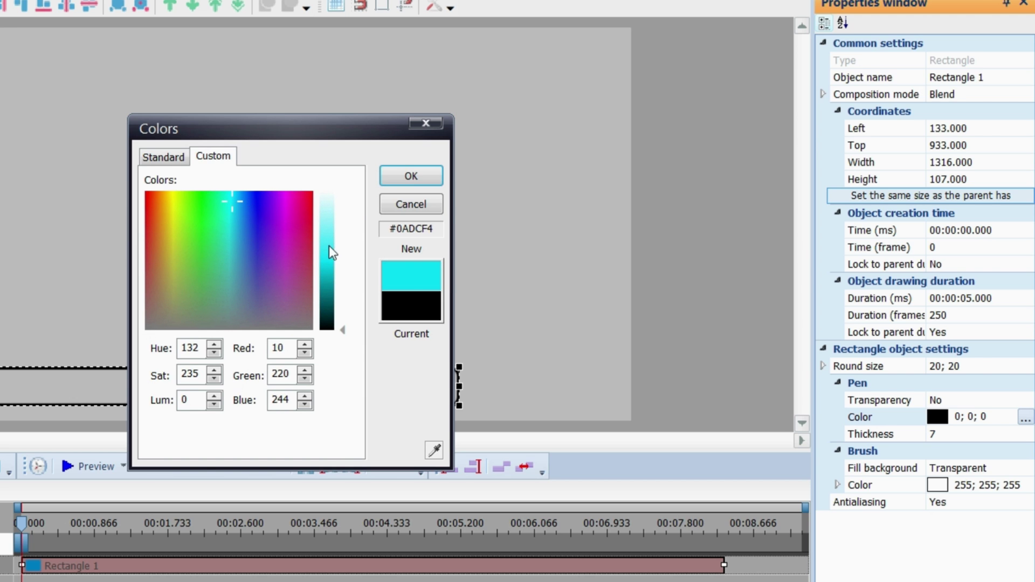
pyautogui.moveTo(329, 246); pyautogui.dragTo(329, 238)
pyautogui.click(251, 199)
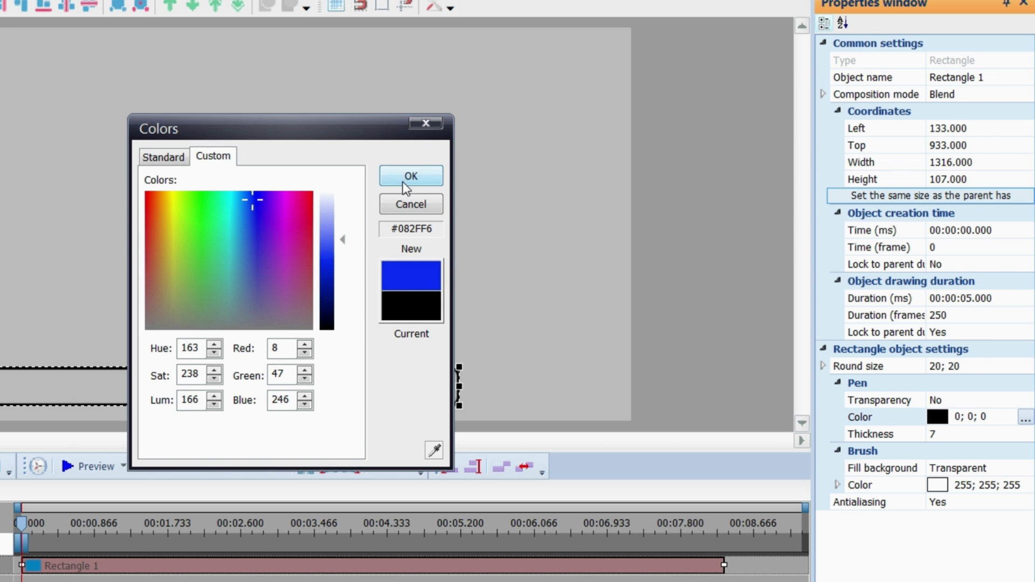
pyautogui.click(410, 176)
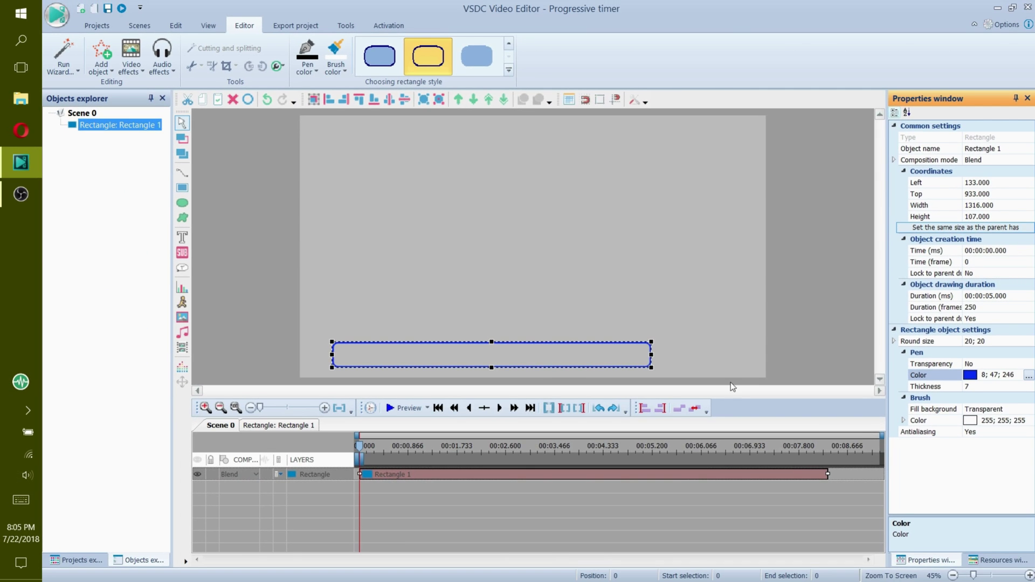
pyautogui.click(977, 469)
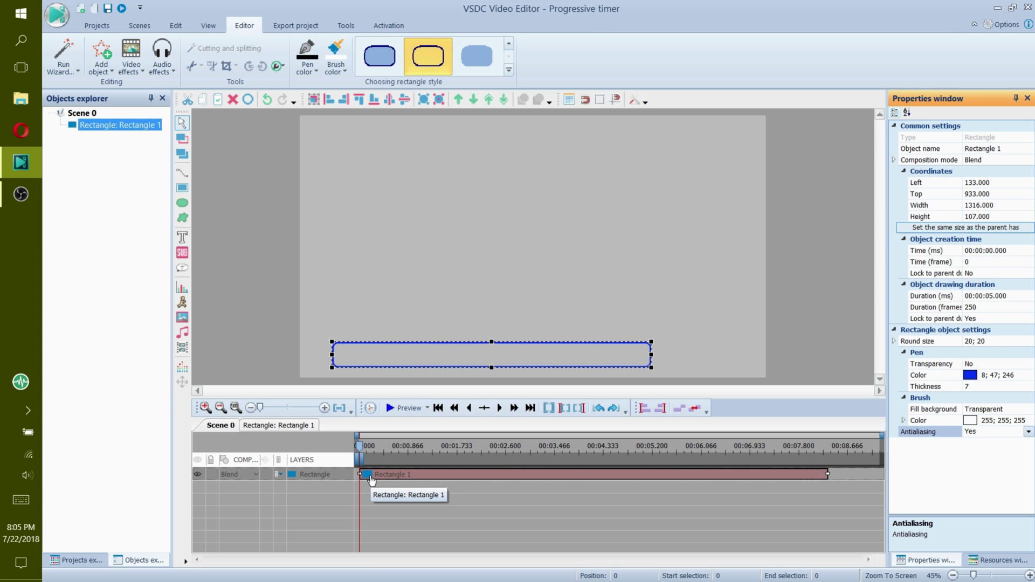
# Duplicate the outlined rectangle and apply the filled, borderless style to the original Rectangle 1.
pyautogui.hotkey('ctrl', 'v')
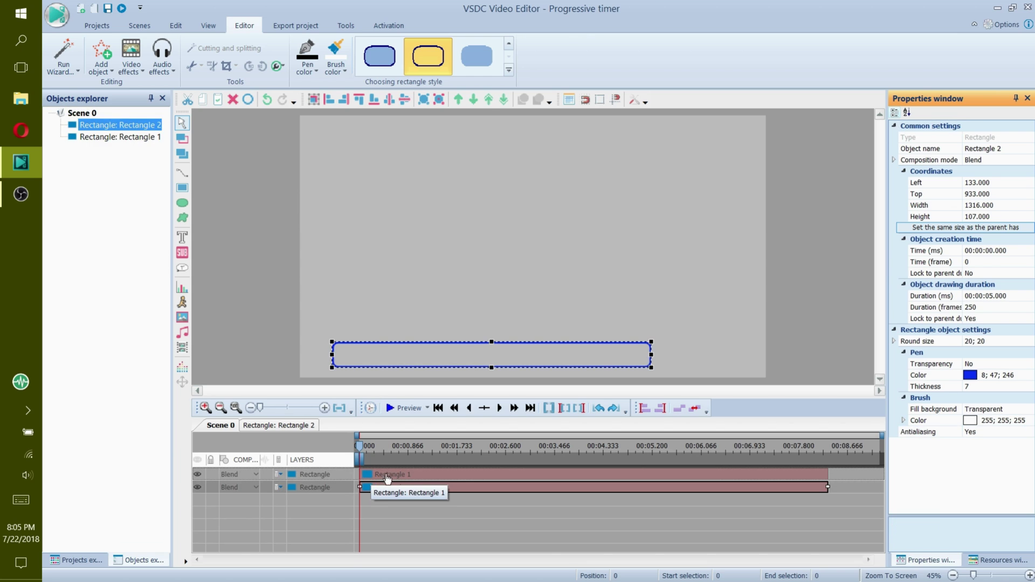
pyautogui.click(382, 475)
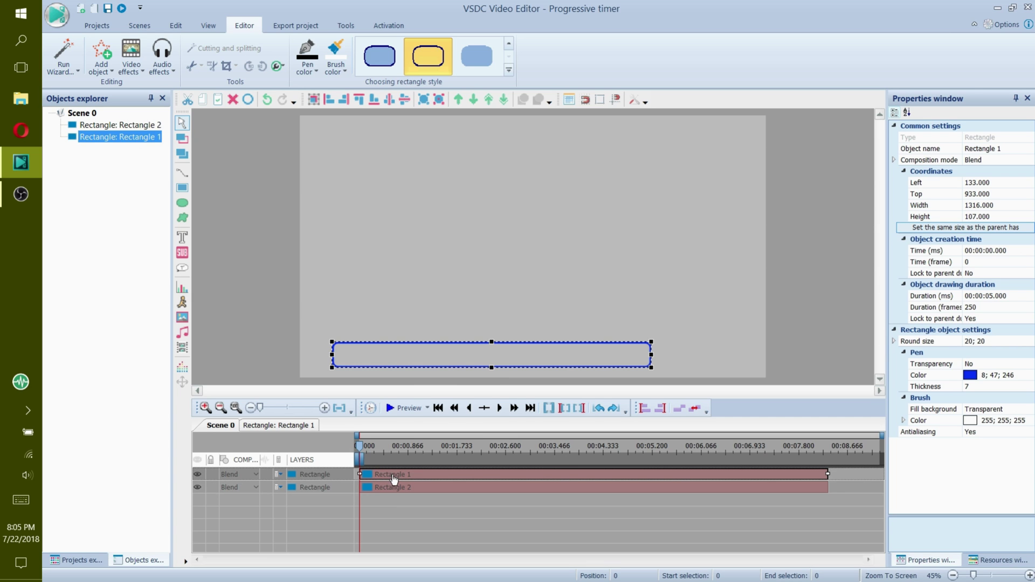
pyautogui.rightClick(394, 478)
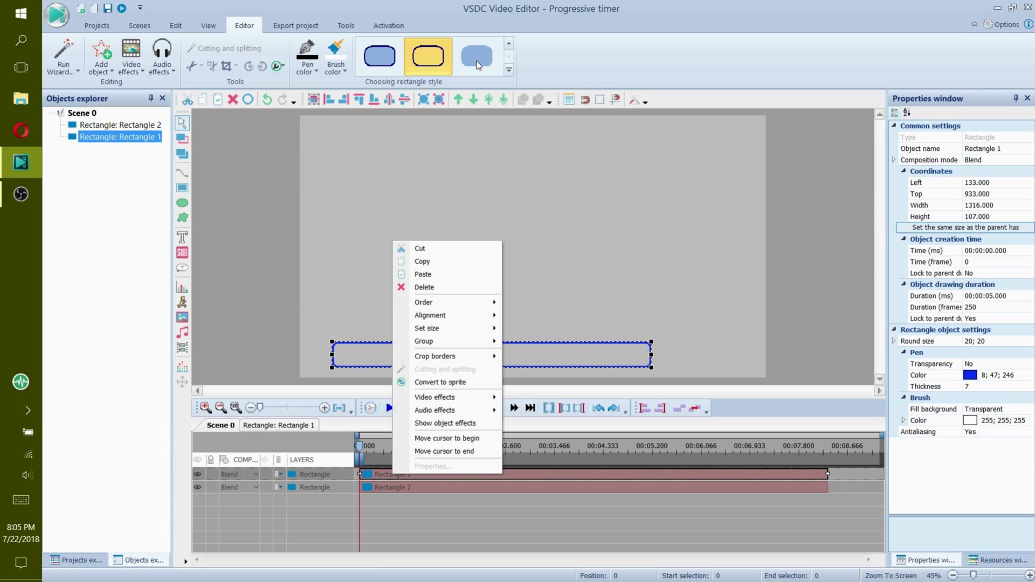
pyautogui.click(476, 65)
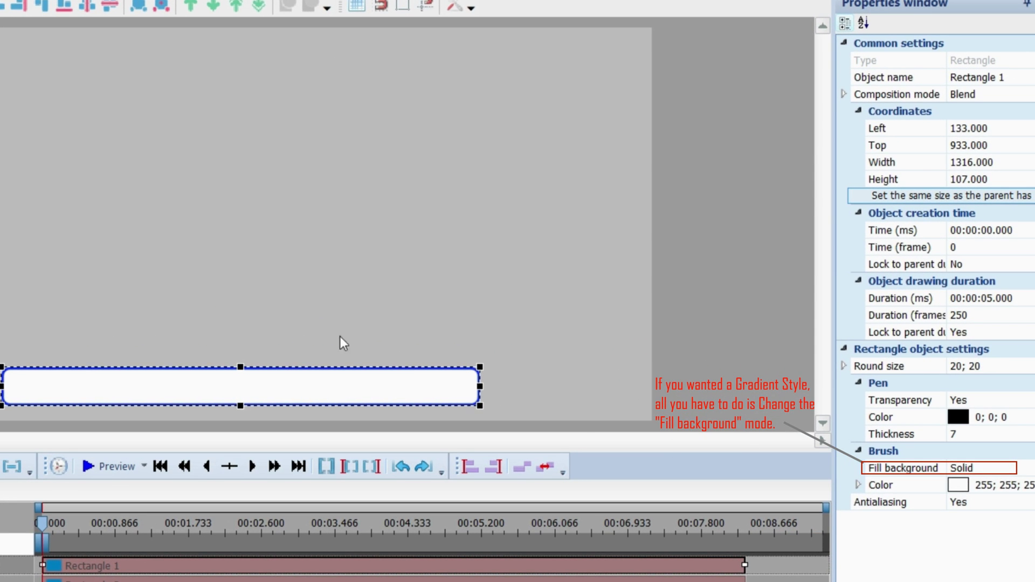
# Set Rectangle 1's solid brush color to dark blue, RGB 0; 39; 128.
pyautogui.click(961, 482)
pyautogui.click(957, 485)
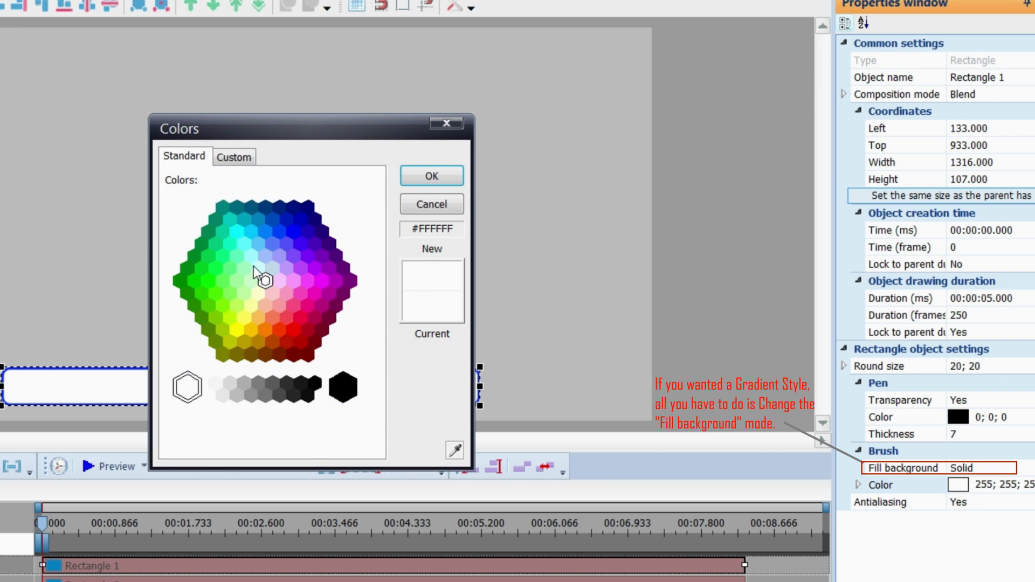
pyautogui.click(277, 203)
pyautogui.click(418, 180)
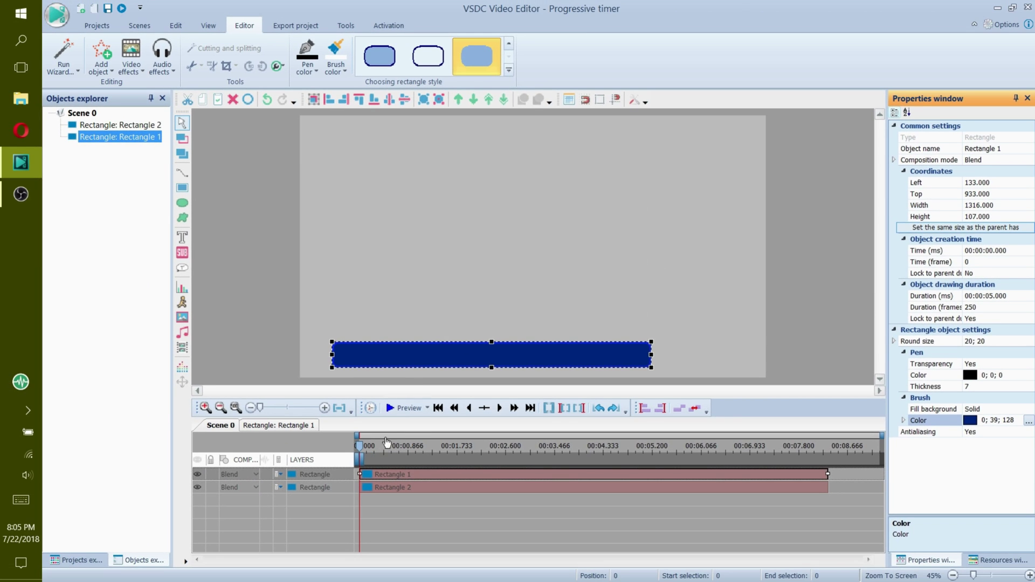
# Add a Wipe transition to Rectangle 1 that covers the whole parent duration.
pyautogui.rightClick(390, 480)
pyautogui.moveTo(488, 400)
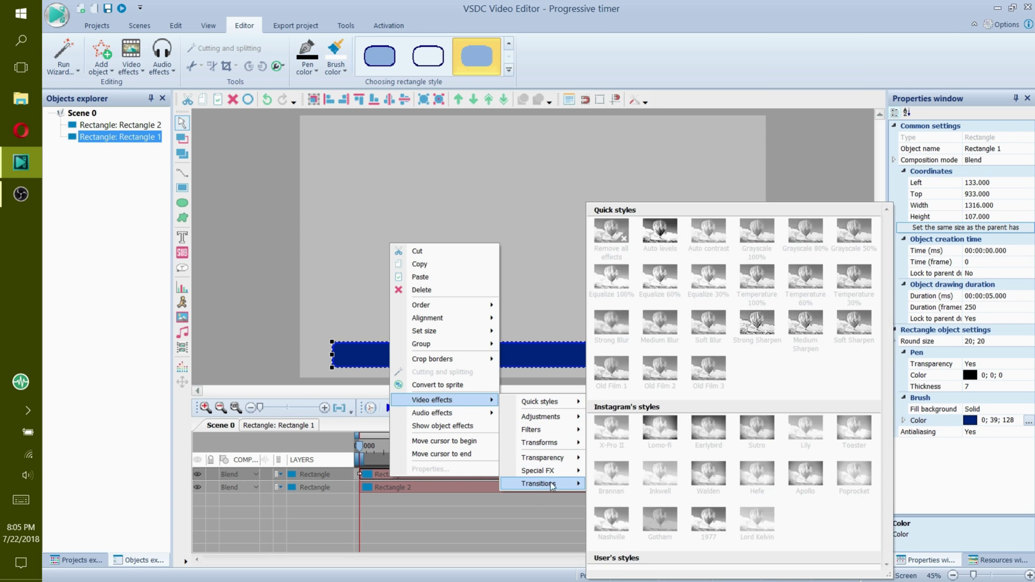
pyautogui.moveTo(562, 485)
pyautogui.click(614, 500)
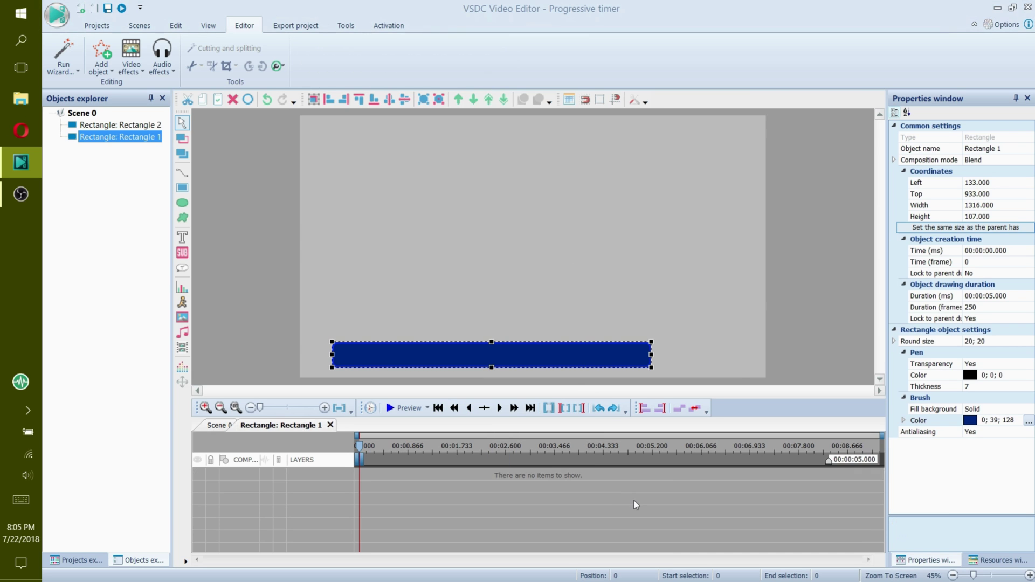
pyautogui.click(395, 306)
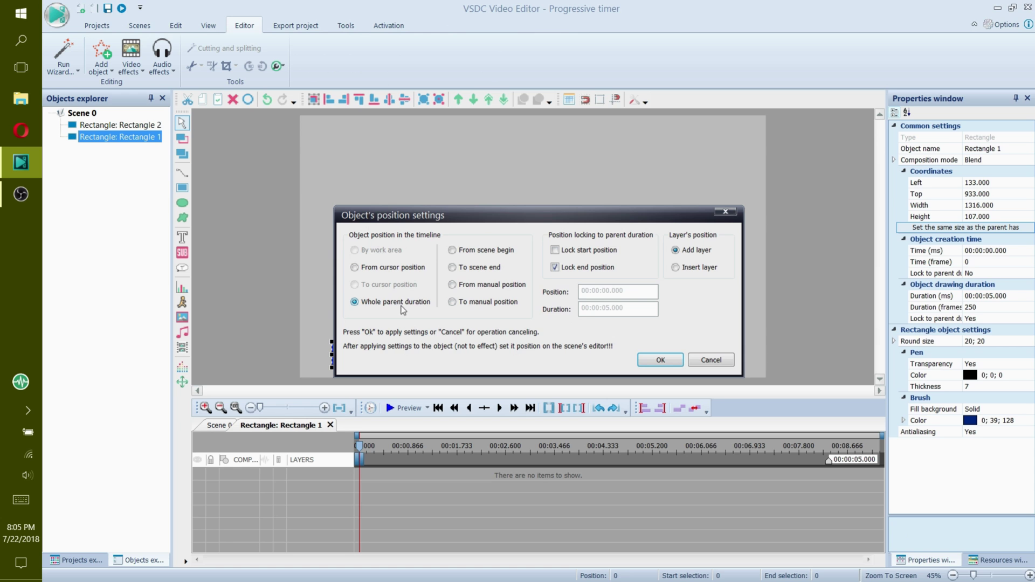
pyautogui.click(657, 362)
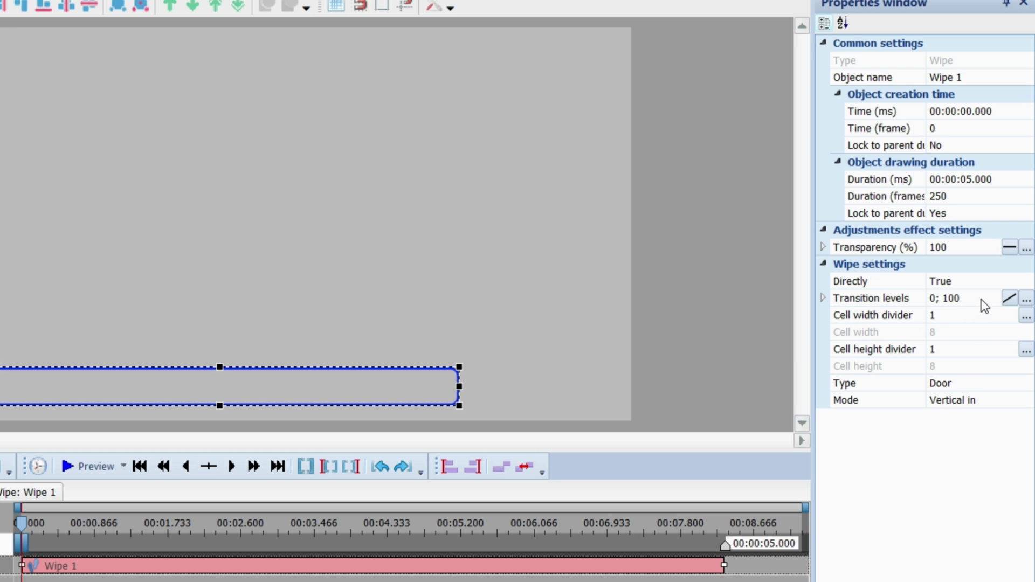
# Set the wipe's type to Side and its mode to Right to left.
pyautogui.click(992, 282)
pyautogui.click(1006, 382)
pyautogui.click(1025, 383)
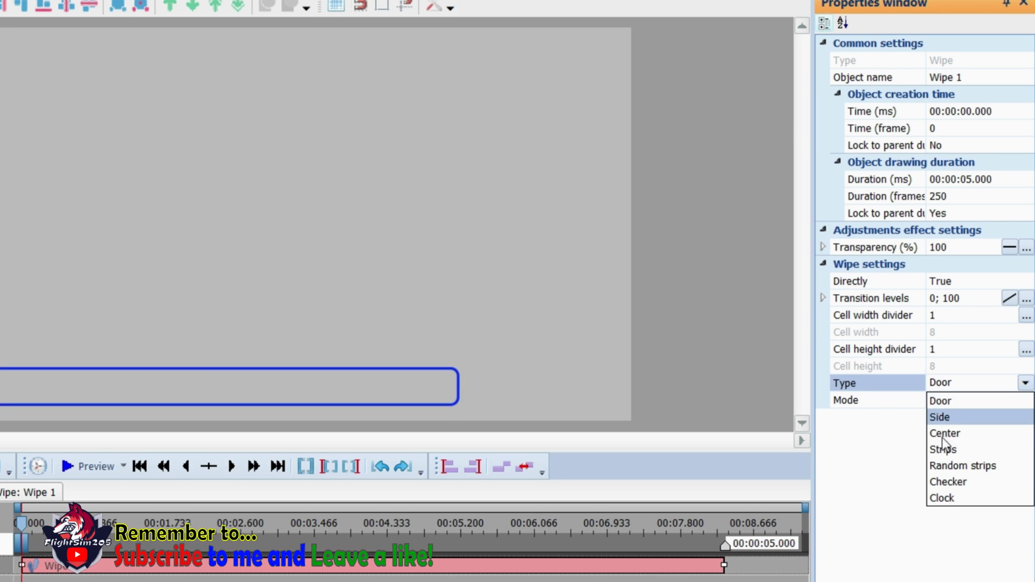
pyautogui.click(941, 417)
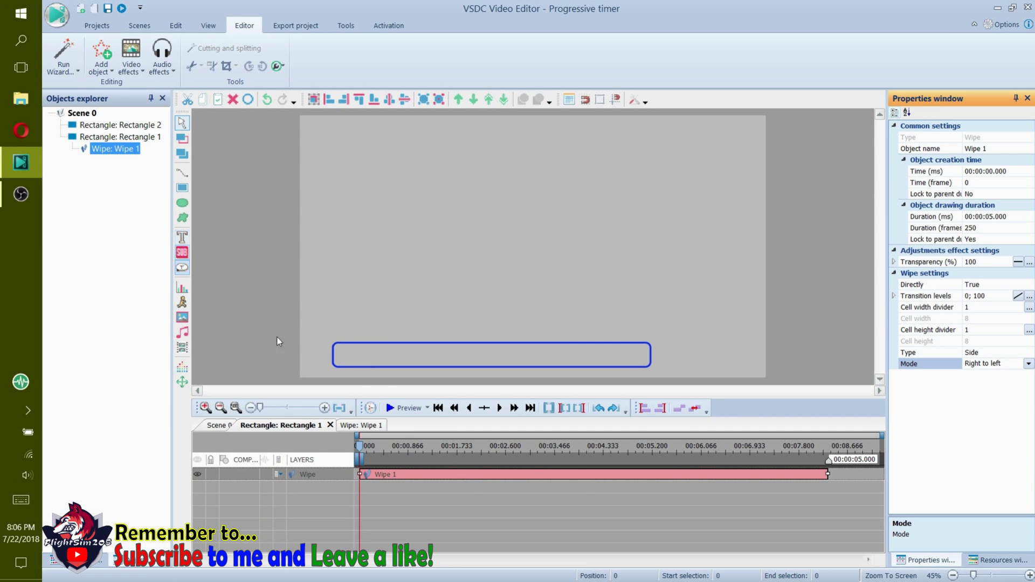
# Add a Smoke effect to Rectangle 1 for the whole parent duration and preview the scene.
pyautogui.click(383, 478)
pyautogui.rightClick(383, 477)
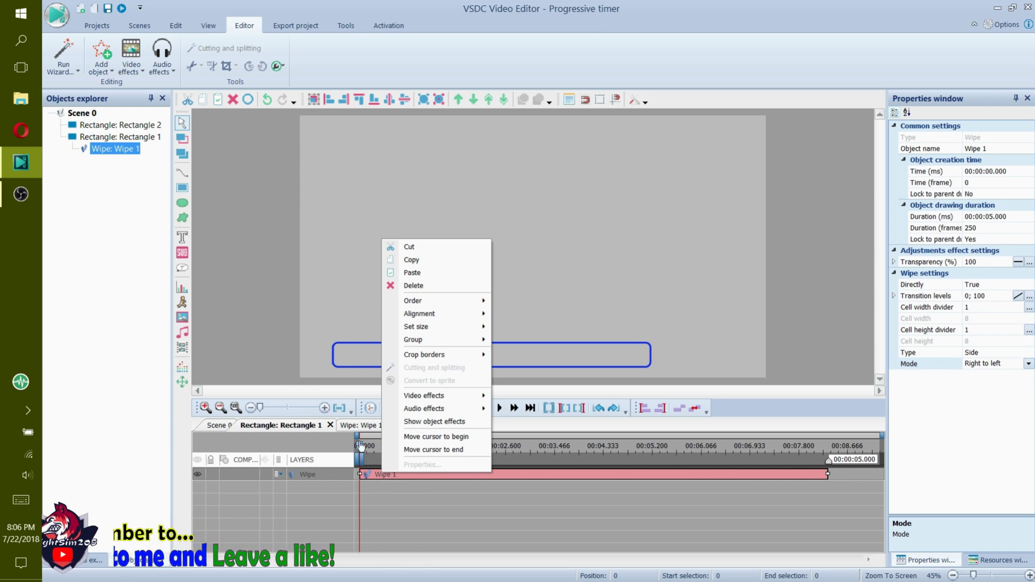
pyautogui.click(131, 59)
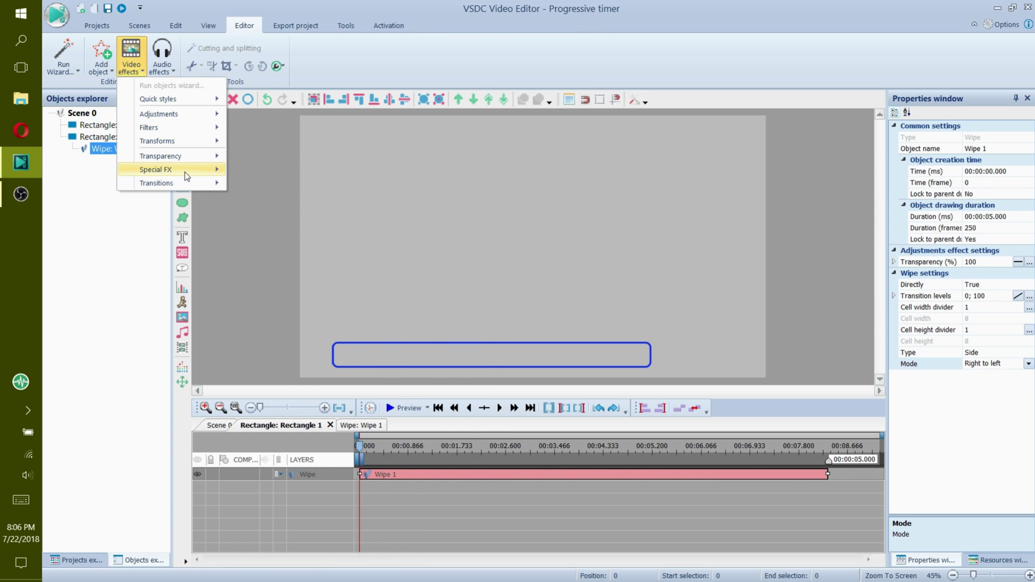
pyautogui.moveTo(214, 170)
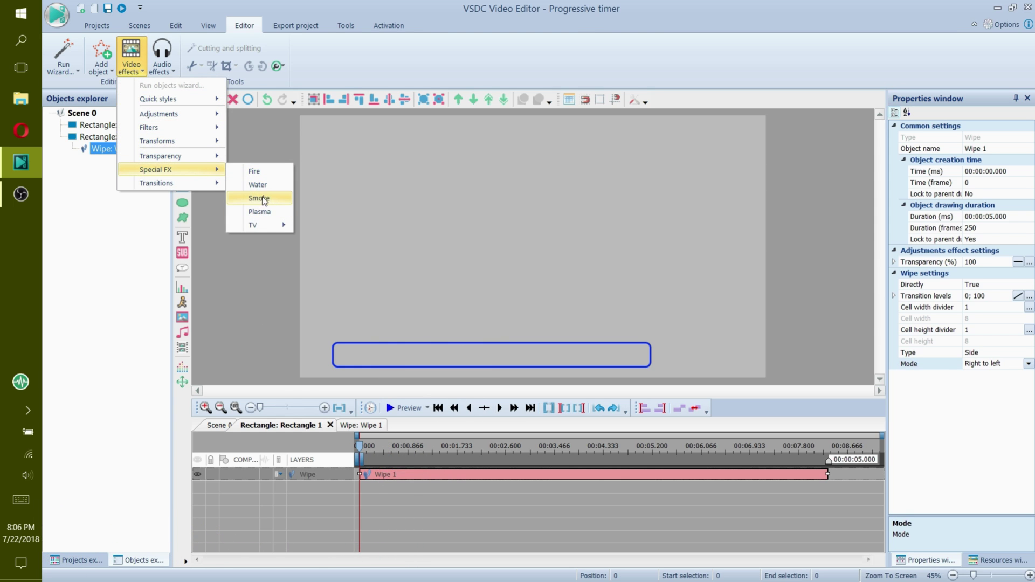
pyautogui.click(259, 198)
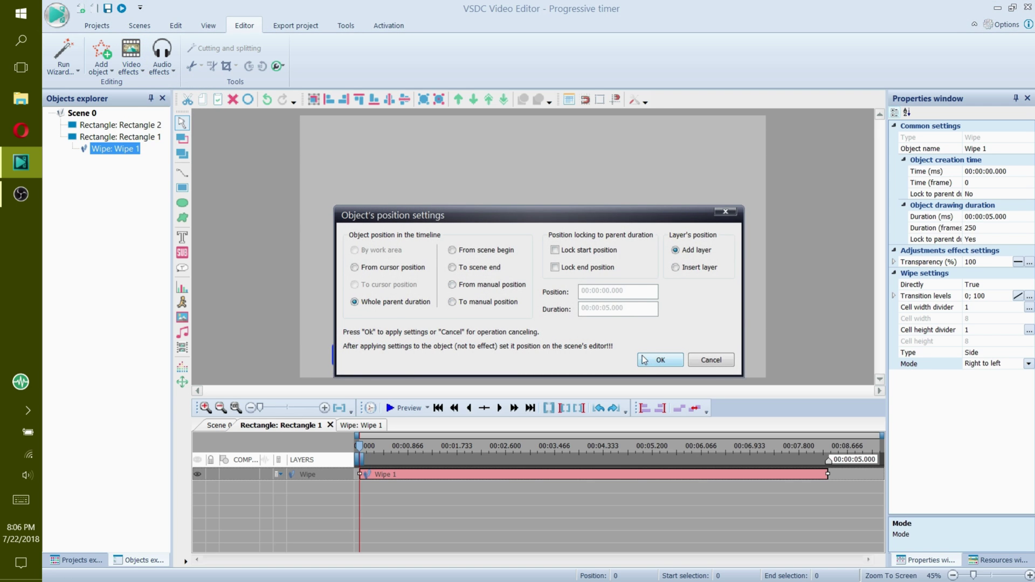
pyautogui.click(660, 360)
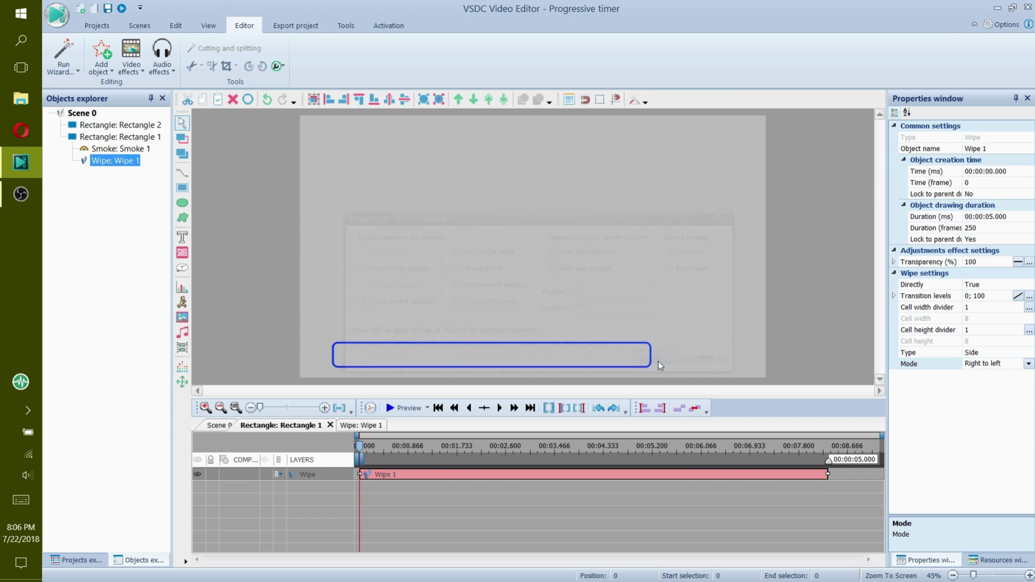
pyautogui.click(407, 408)
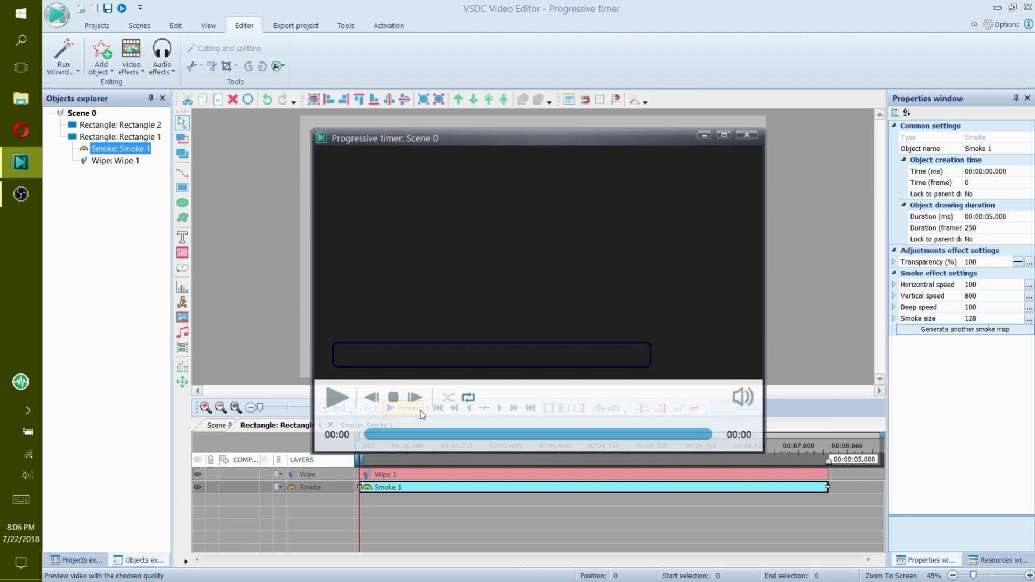
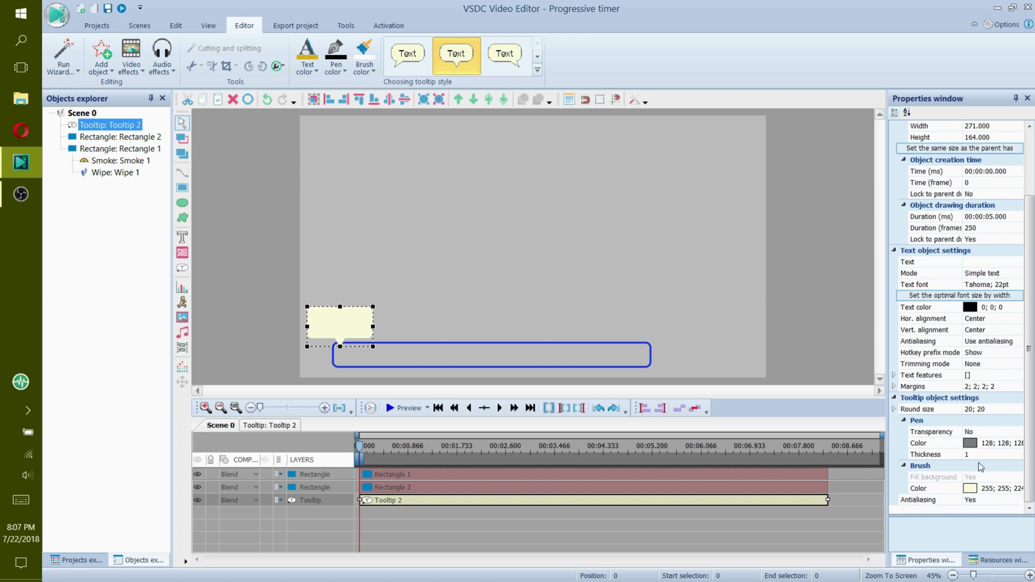
# Set the tooltip's brush color to magenta, #C00080.
pyautogui.click(976, 489)
pyautogui.click(1018, 488)
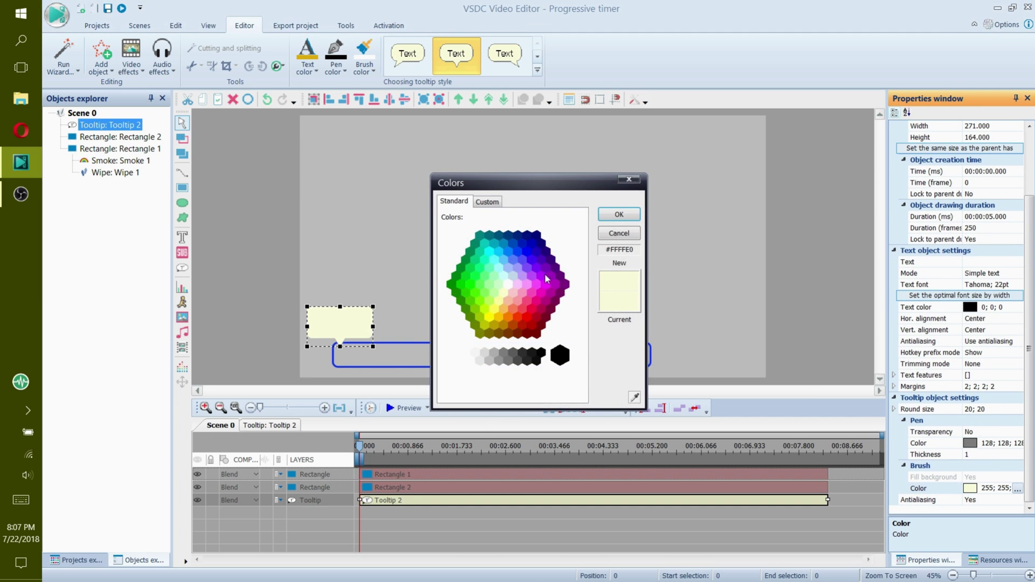
pyautogui.click(518, 252)
pyautogui.click(546, 305)
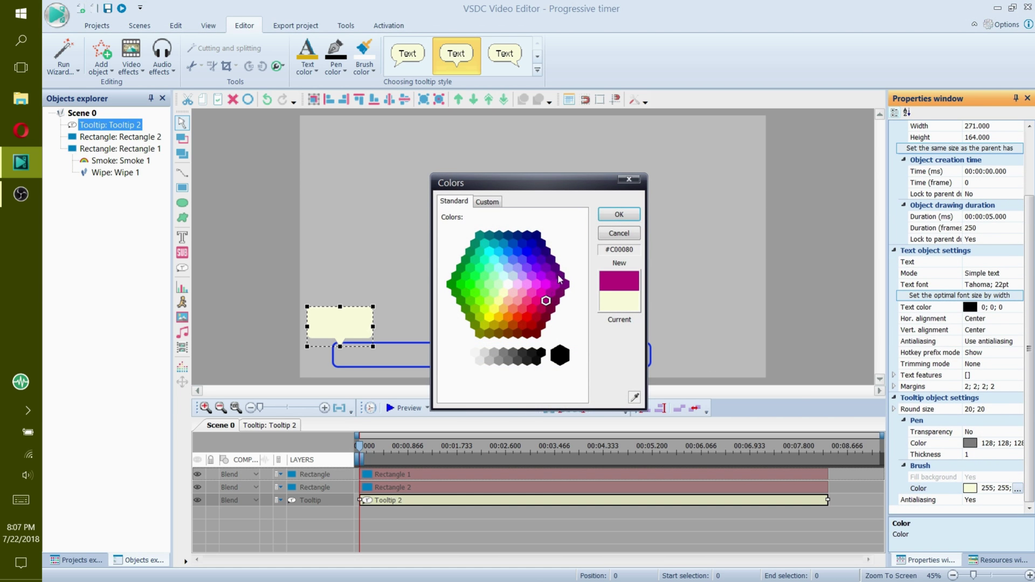
pyautogui.click(619, 214)
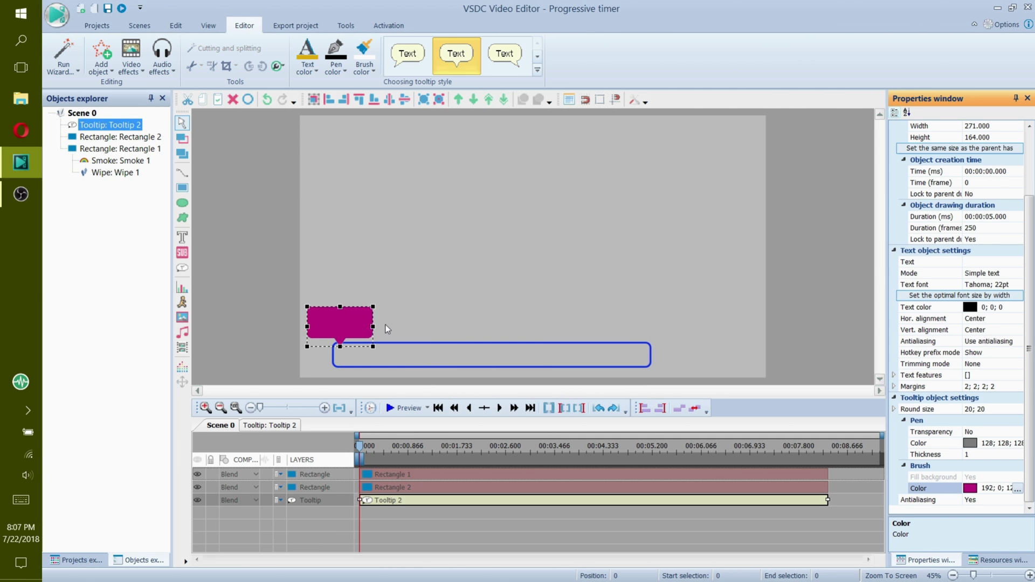
# Add a counter for the whole parent duration and place it over the magenta tooltip, about 269 wide and 53 high.
pyautogui.click(183, 237)
pyautogui.click(215, 252)
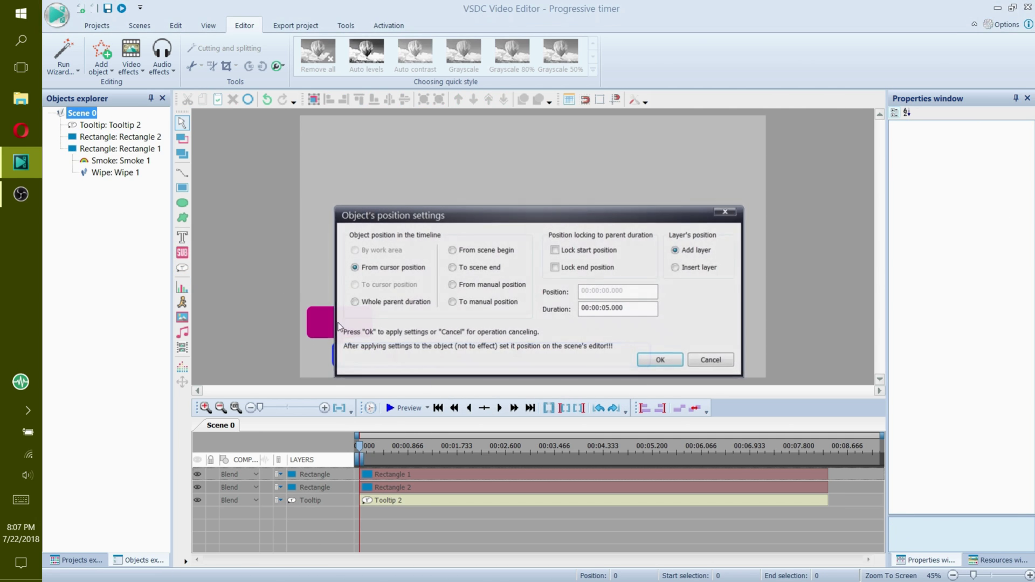
pyautogui.click(412, 304)
pyautogui.click(641, 360)
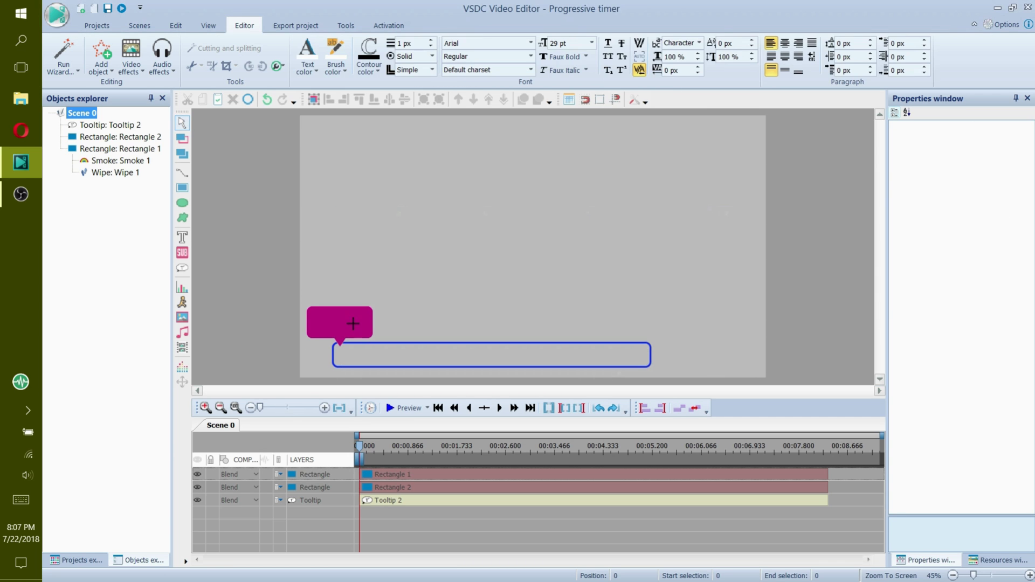
pyautogui.click(307, 311)
pyautogui.moveTo(367, 328); pyautogui.dragTo(371, 328)
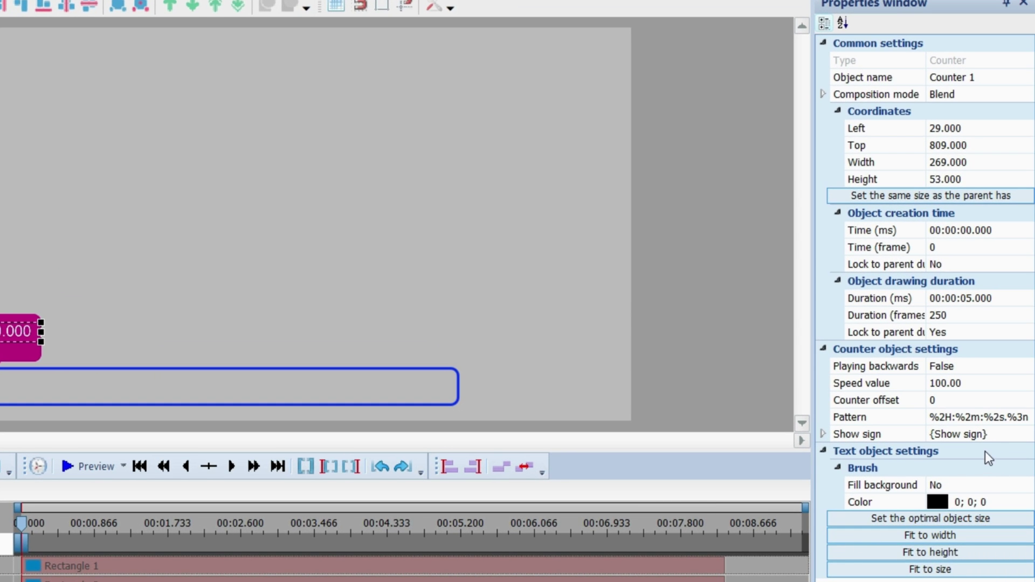
# Set the counter's pattern to total minutes and seconds without milliseconds, %2M:%2s.
pyautogui.click(986, 417)
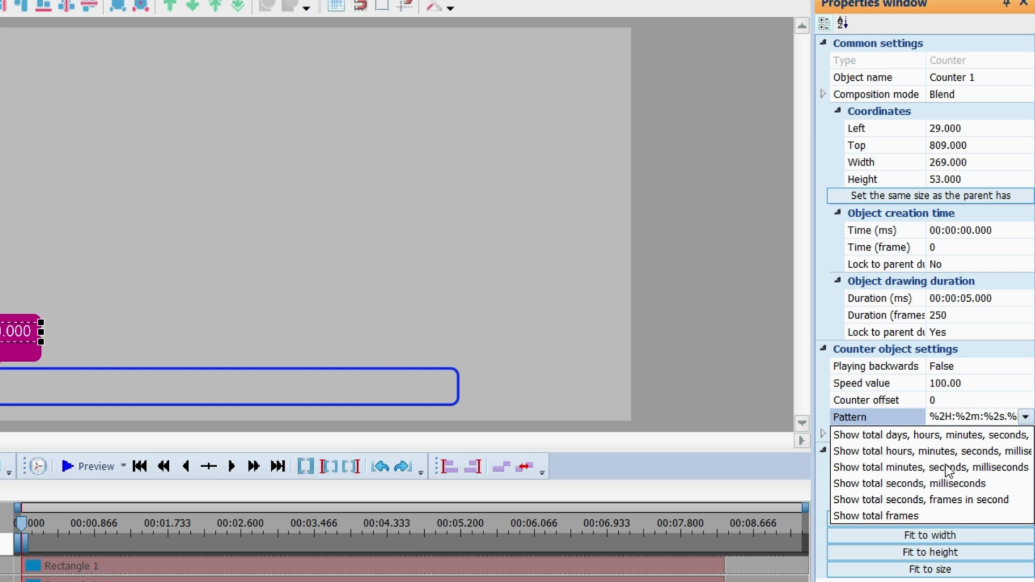
pyautogui.click(985, 466)
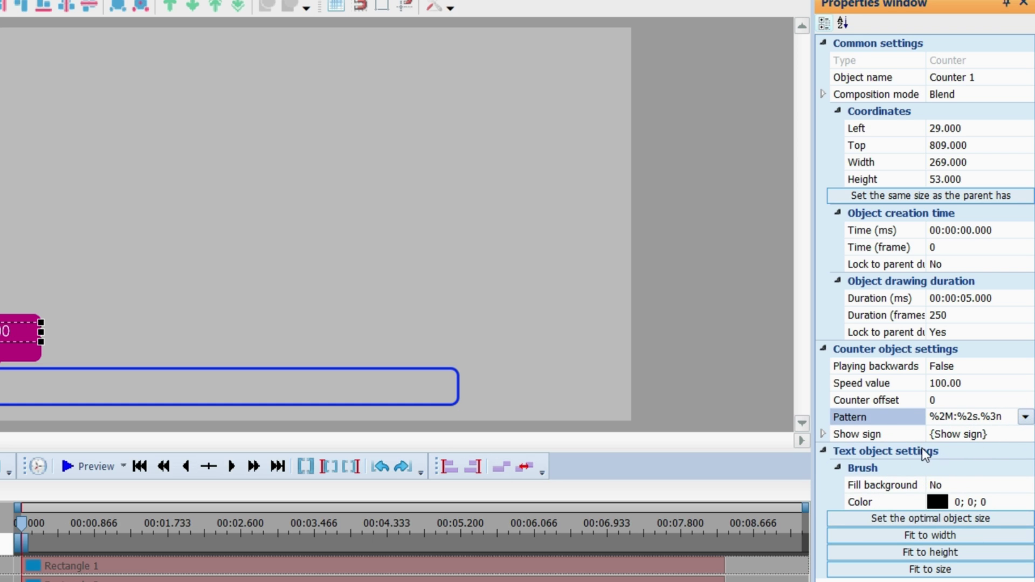
pyautogui.click(1025, 417)
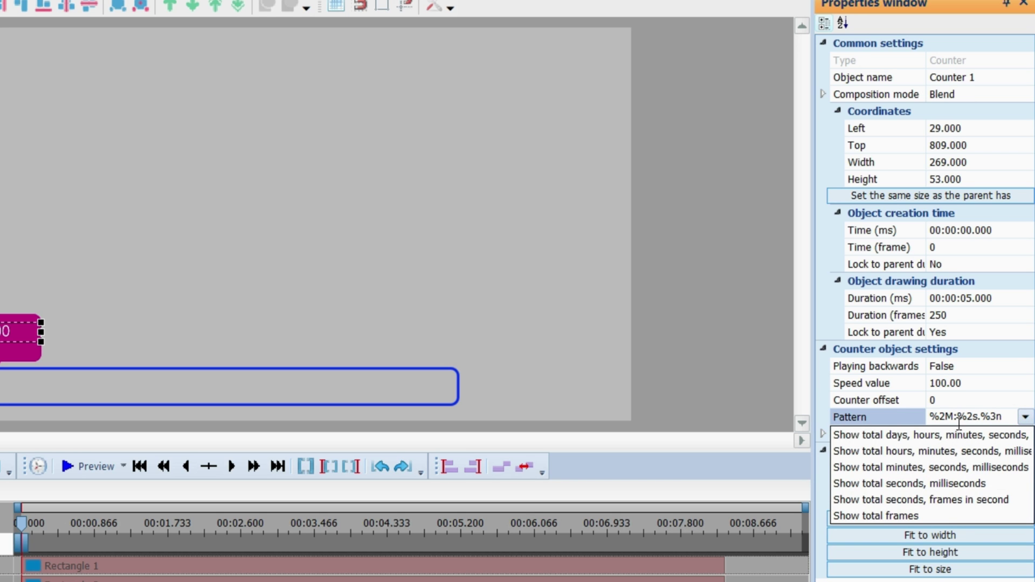
pyautogui.click(891, 411)
pyautogui.moveTo(1003, 417); pyautogui.dragTo(982, 418)
pyautogui.press('Delete')
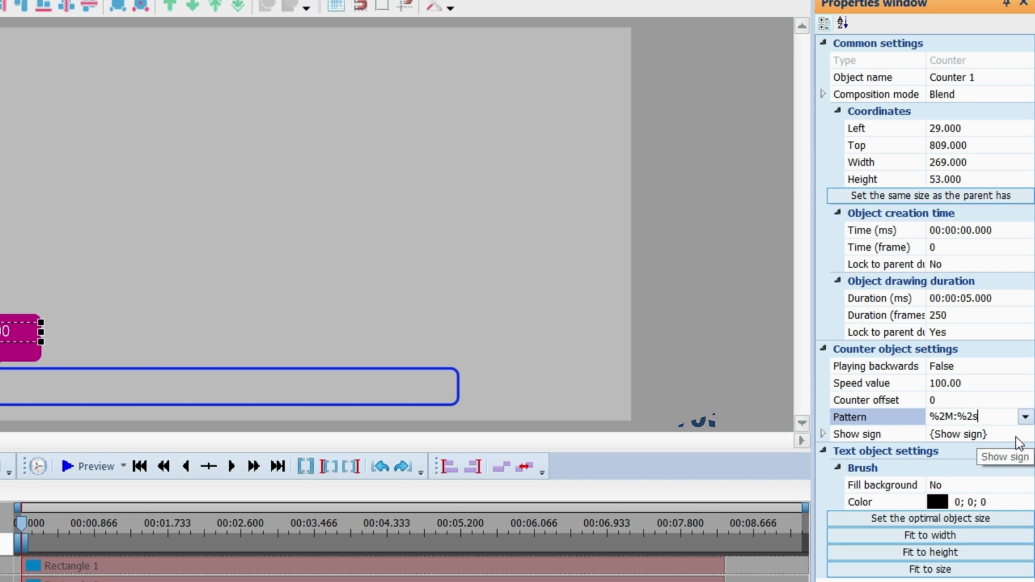
pyautogui.press('Return')
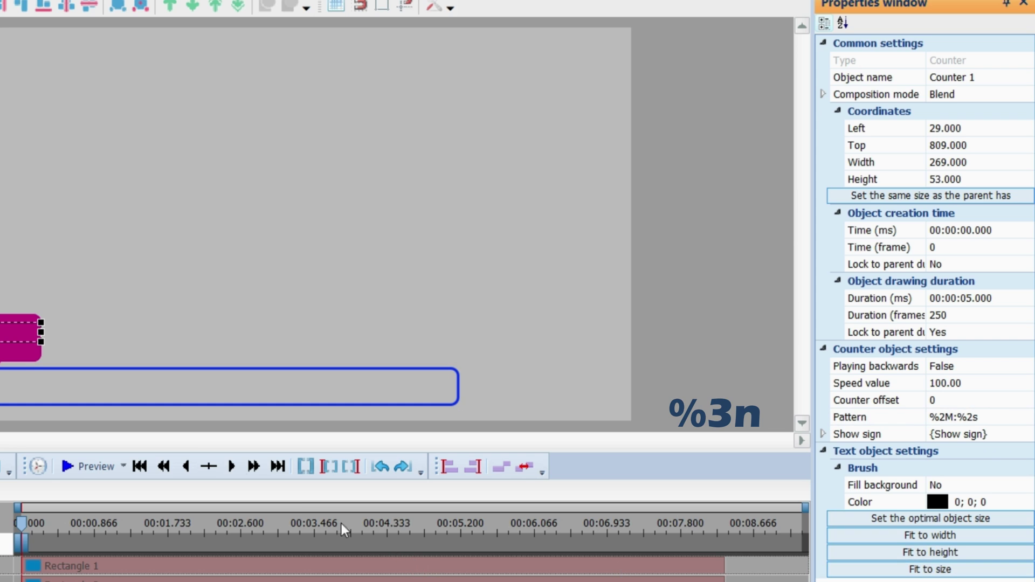
# Narrow the counter to about 129 wide and center it inside the tooltip, at about left 97 and top 829.
pyautogui.moveTo(39, 331); pyautogui.dragTo(14, 330)
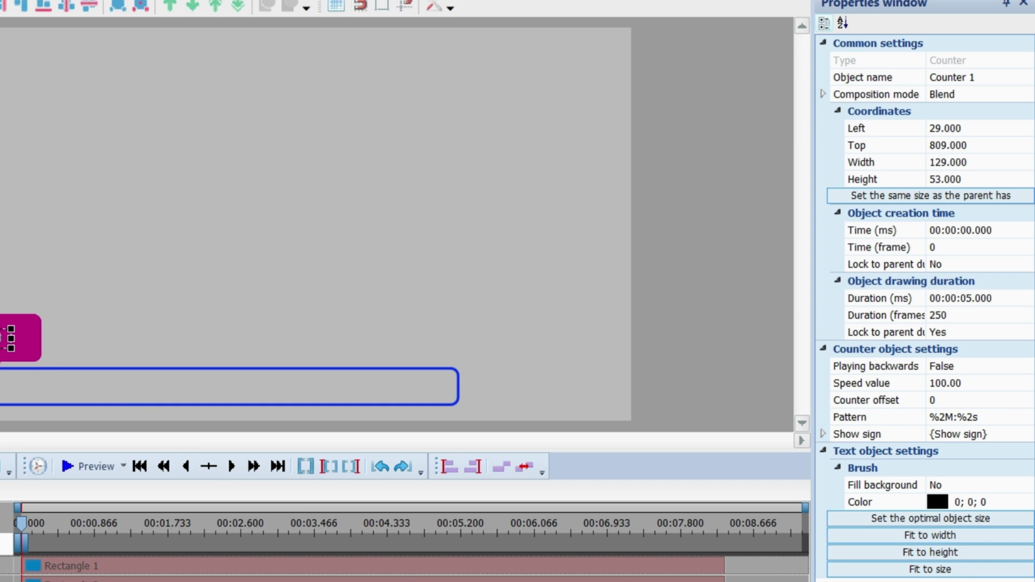
pyautogui.click(96, 465)
pyautogui.click(173, 6)
# Replace the colon in the counter's pattern with a backslash, giving %2M\%2s.
pyautogui.click(965, 422)
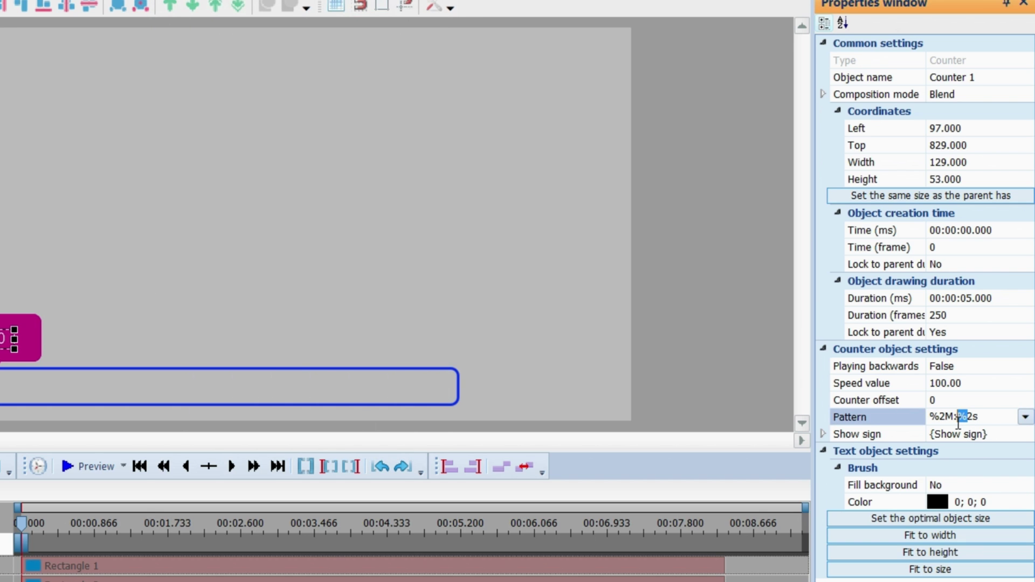
pyautogui.moveTo(952, 423); pyautogui.dragTo(958, 424)
pyautogui.write('\\')
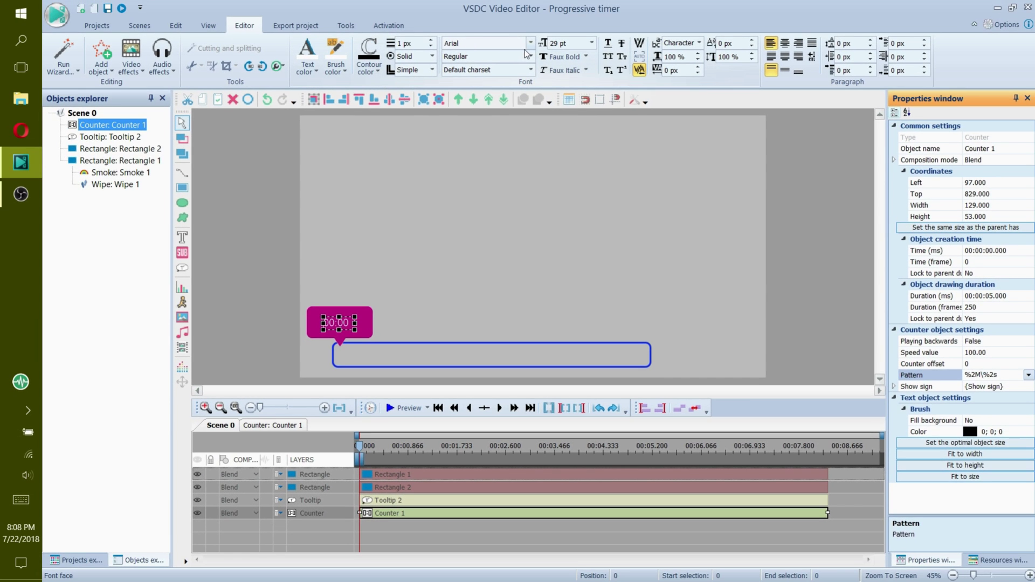
# Set the counter's font to Tiki Tropic at 48 pt and recenter it in the tooltip, at about left 84 and top 811.
pyautogui.click(530, 43)
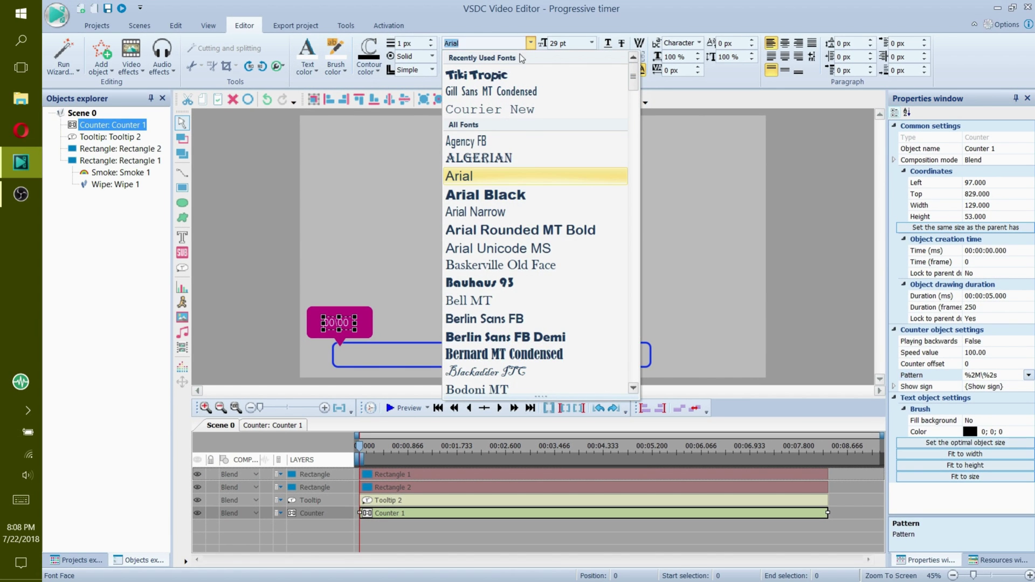
pyautogui.click(477, 75)
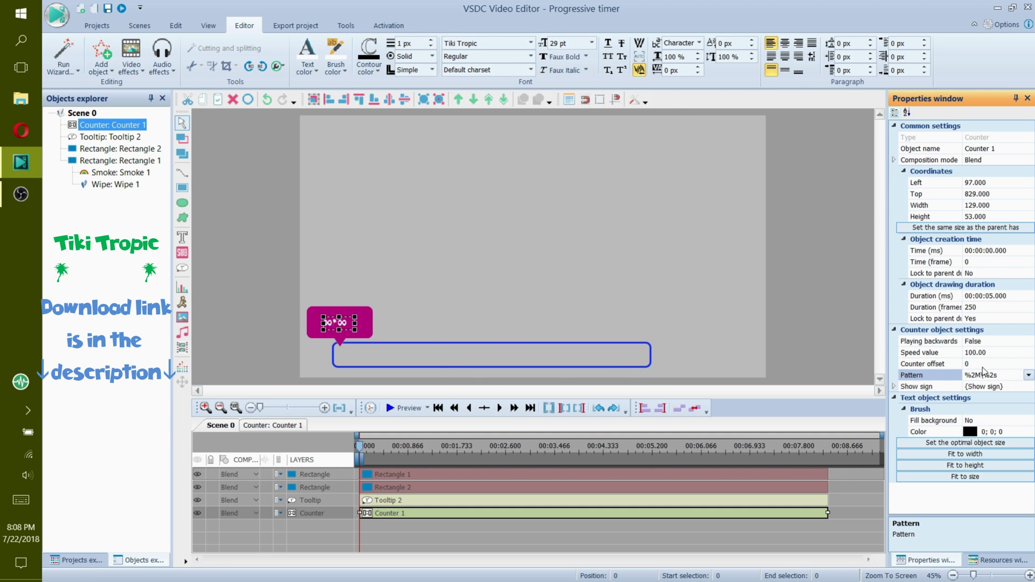
pyautogui.click(592, 43)
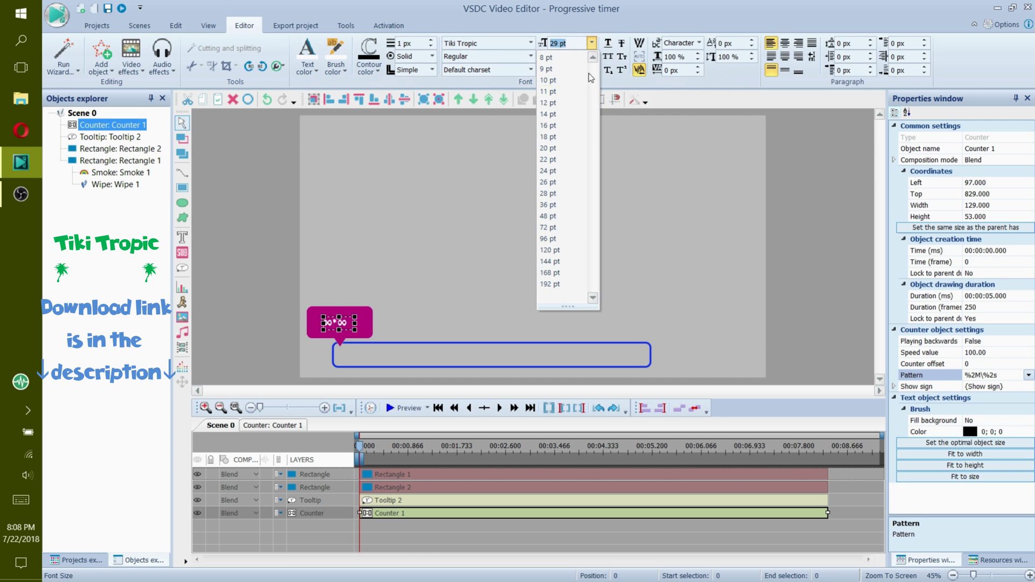
pyautogui.click(551, 218)
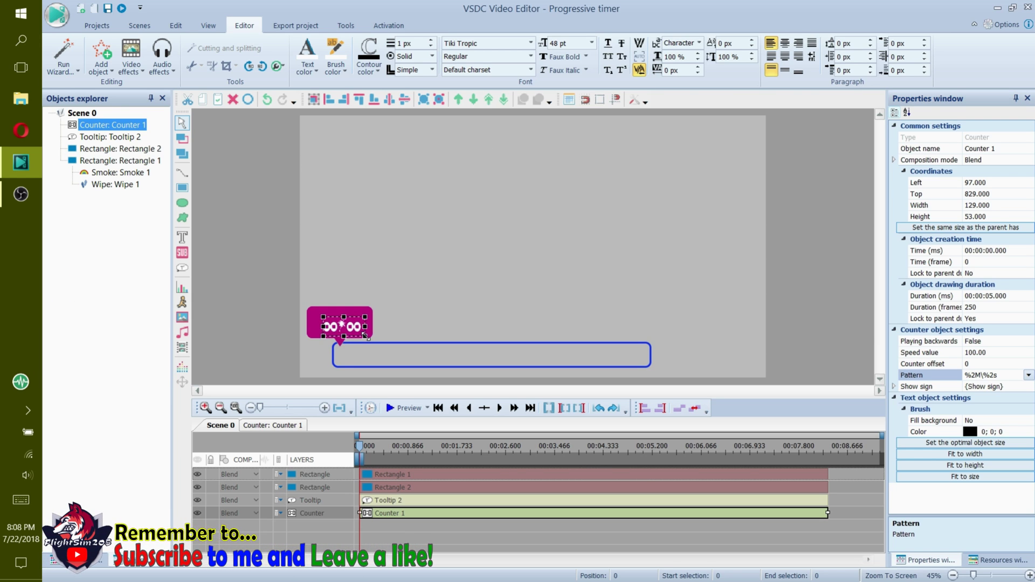
pyautogui.moveTo(342, 323); pyautogui.dragTo(339, 319)
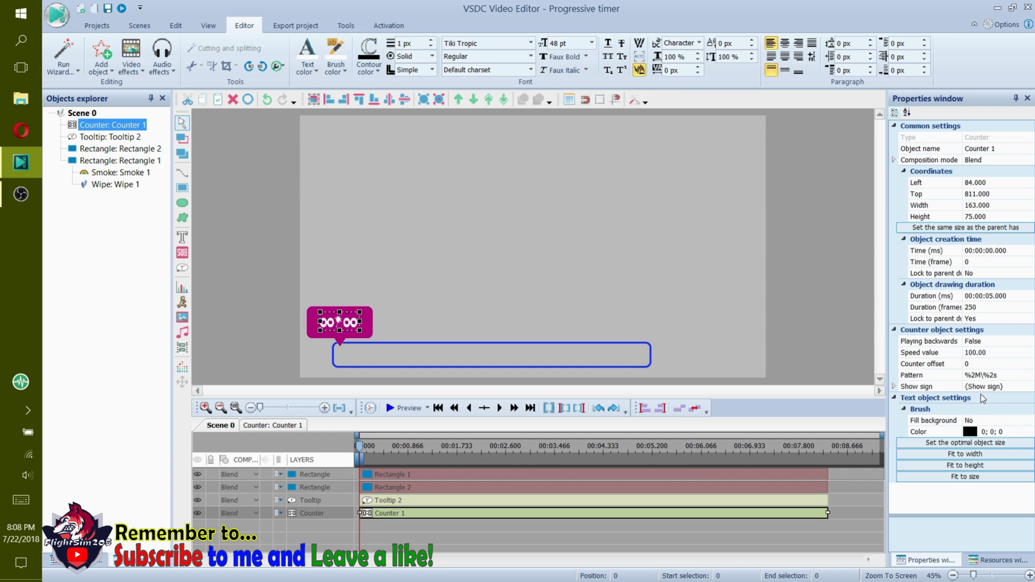
# Change the counter's text color to the orange of the Office Colors Theme and clear the selection.
pyautogui.click(307, 67)
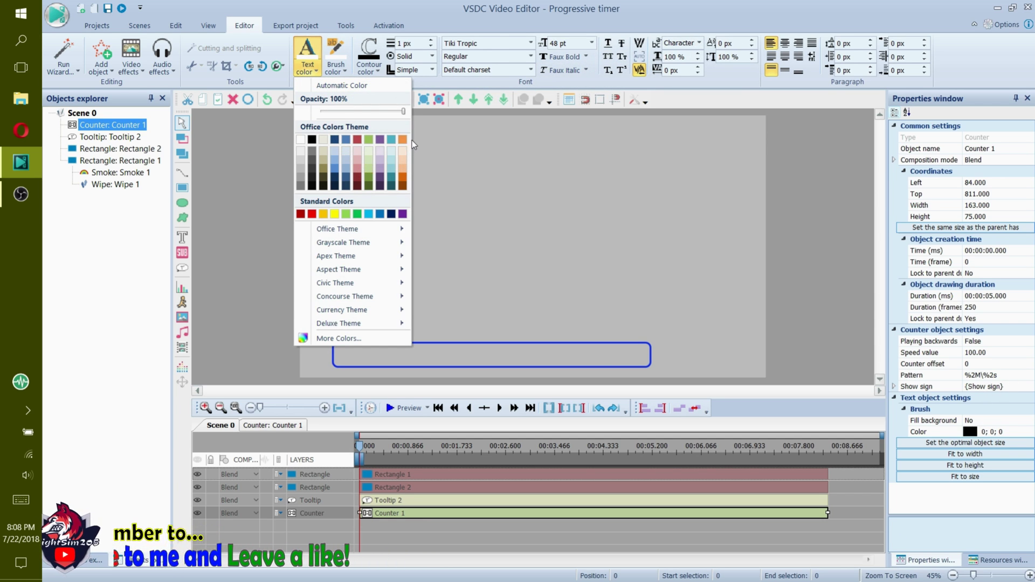
pyautogui.press('Escape')
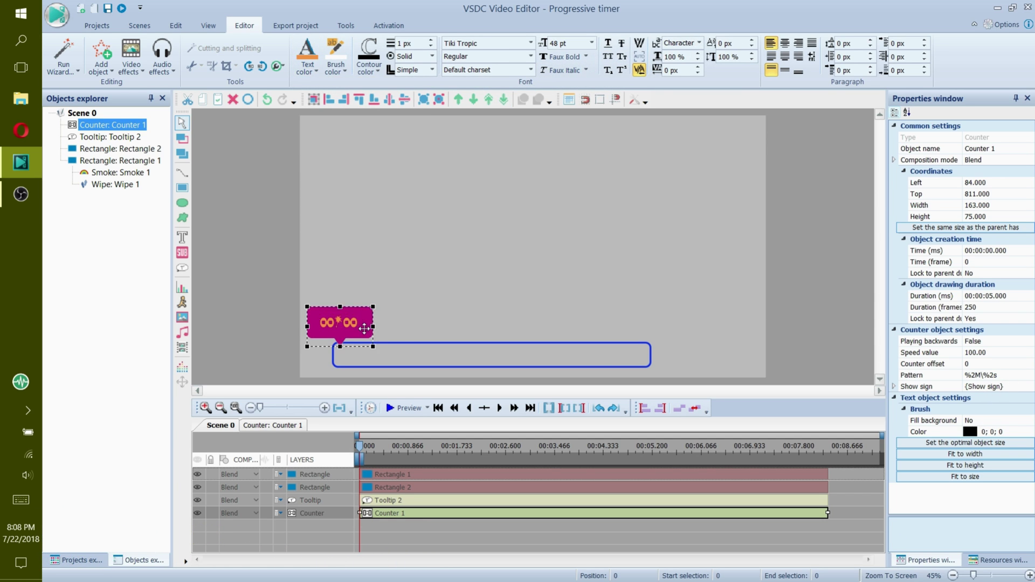
pyautogui.click(358, 341)
pyautogui.click(399, 527)
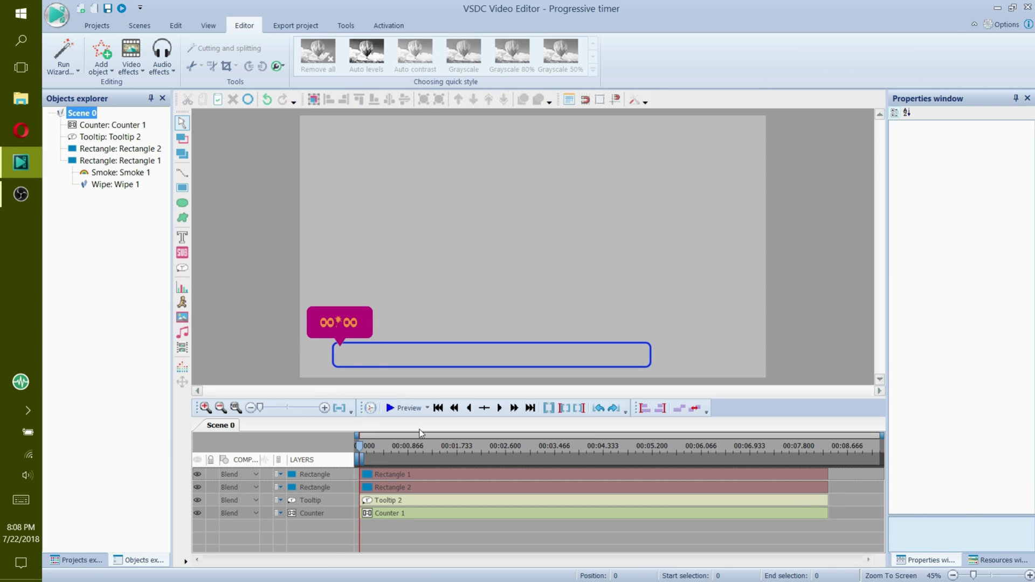
# Add a 48 pt vertical-line text for the whole parent duration beneath the tooltip's tip, at about left 156 and top 931.
pyautogui.click(182, 237)
pyautogui.click(655, 358)
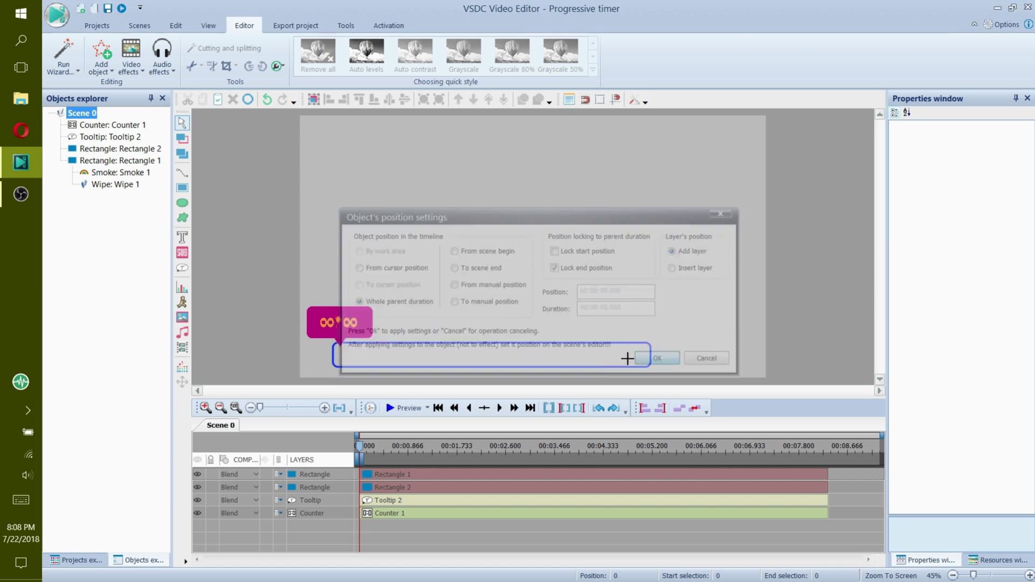
pyautogui.click(338, 345)
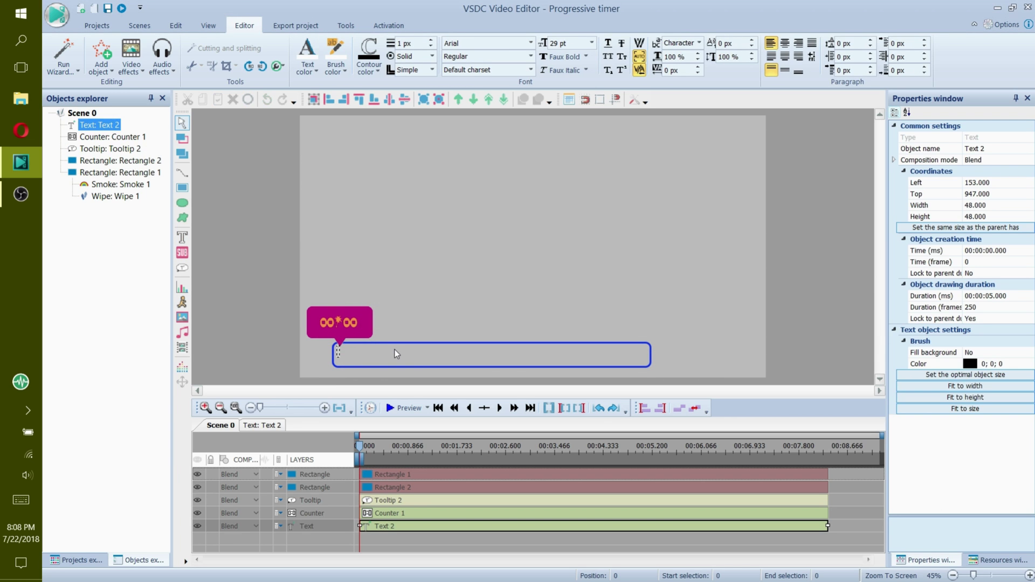
pyautogui.click(339, 349)
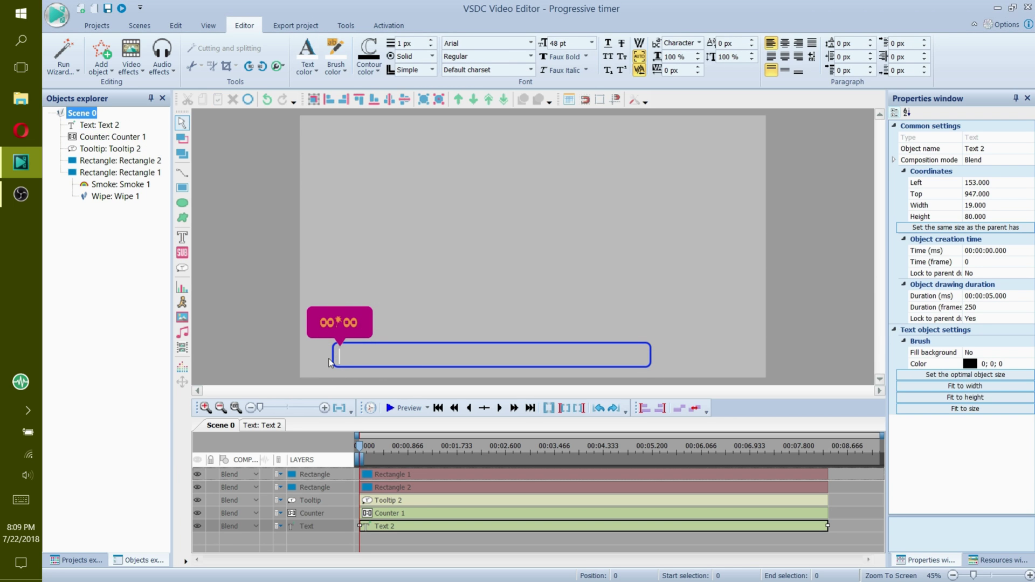
pyautogui.moveTo(338, 350); pyautogui.dragTo(341, 346)
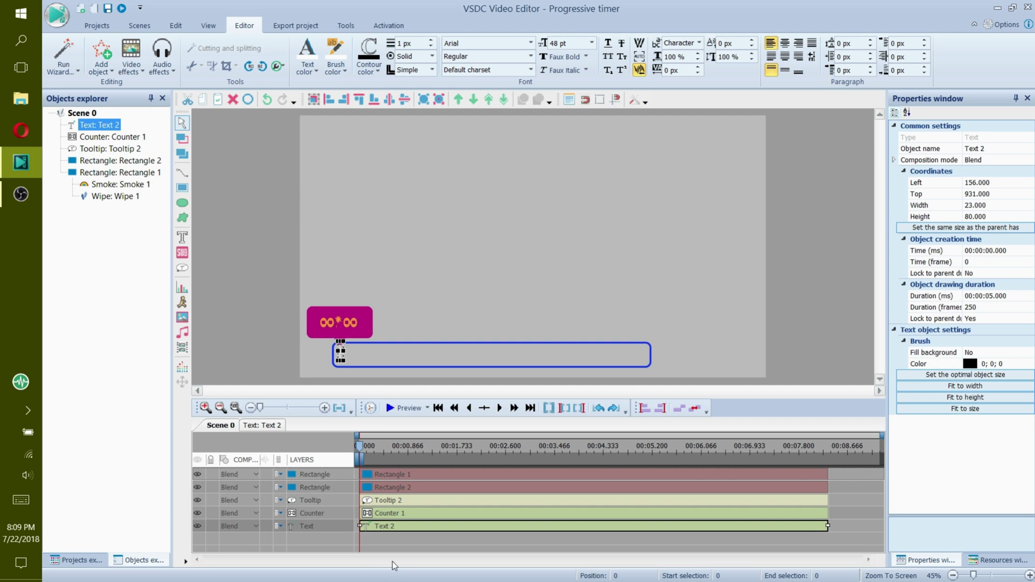
pyautogui.click(402, 543)
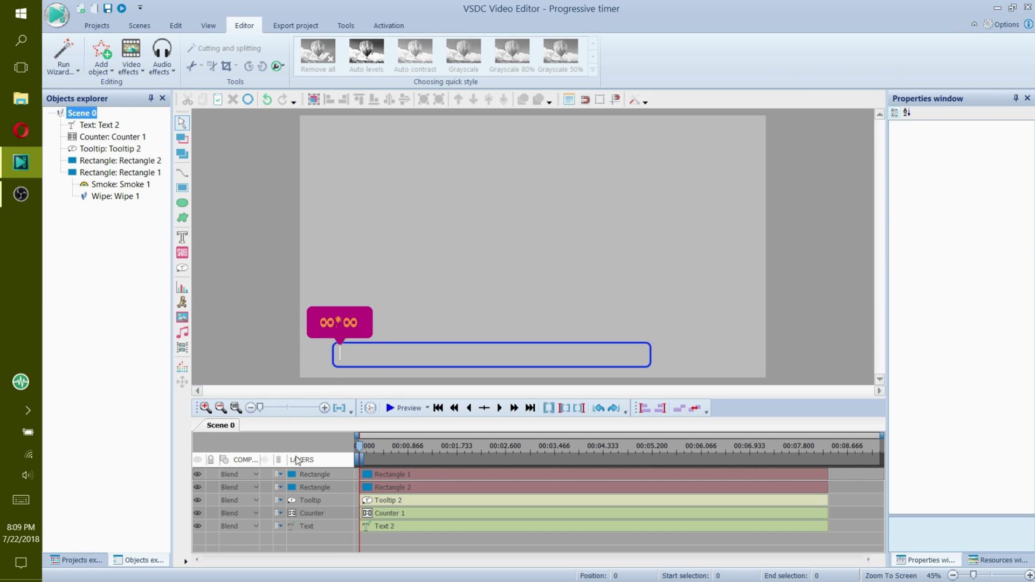
pyautogui.click(404, 527)
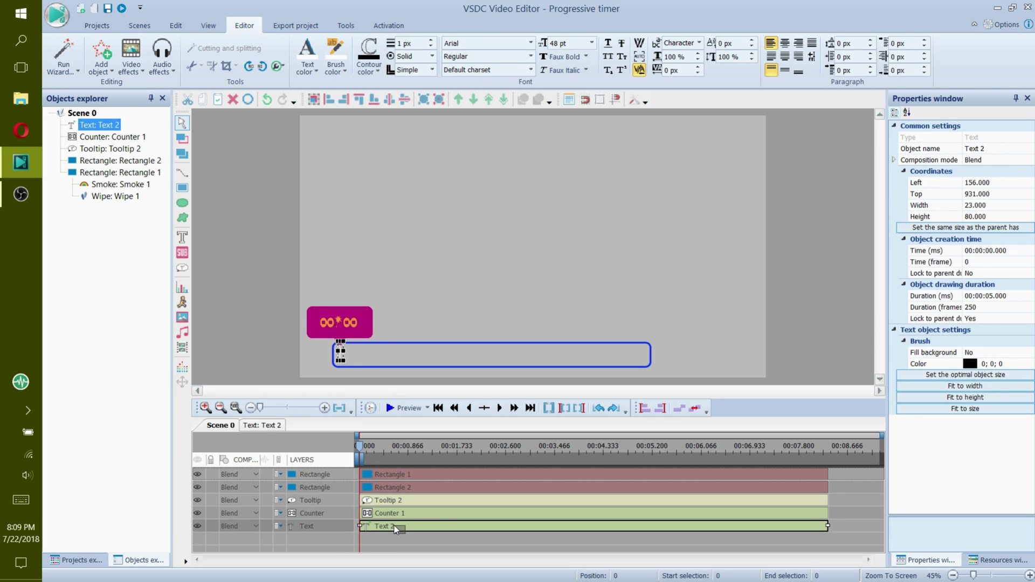
# Convert the tooltip, counter and line text into one sprite and move it to about left 2 and top 787.
pyautogui.keyDown('shift'); pyautogui.click(383, 501); pyautogui.keyUp('shift')
pyautogui.rightClick(391, 512)
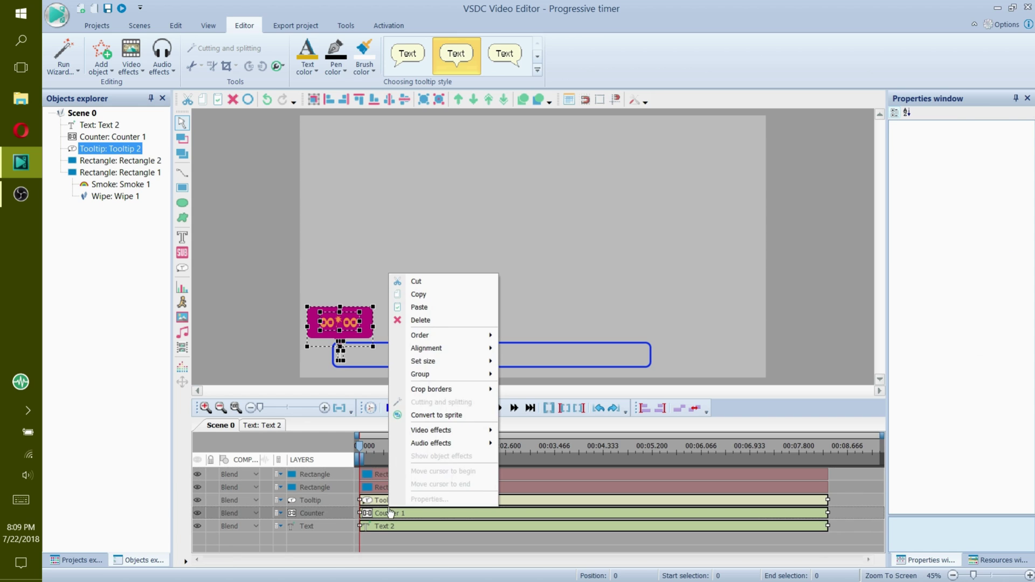
pyautogui.click(434, 415)
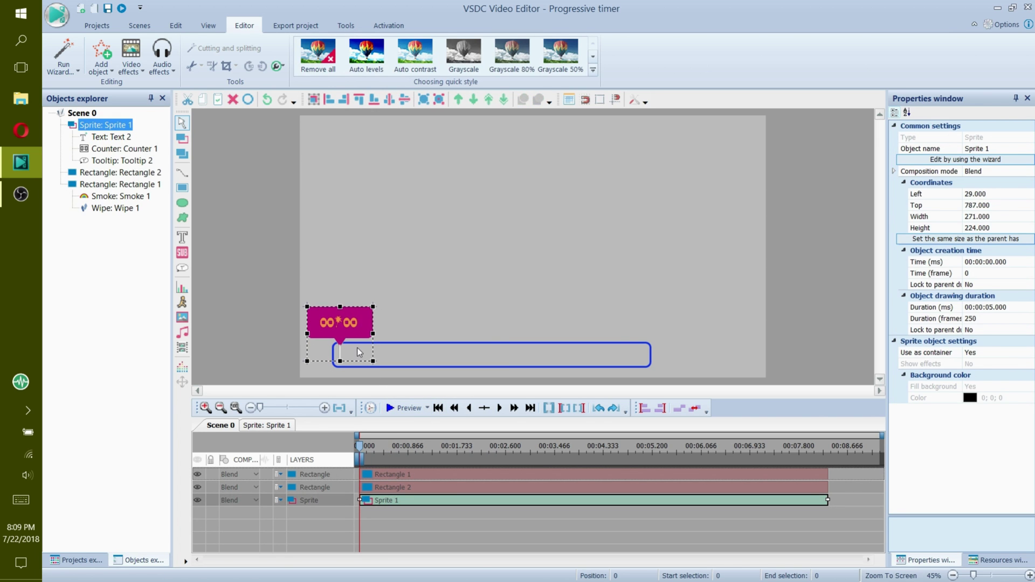
pyautogui.moveTo(343, 326); pyautogui.dragTo(340, 328)
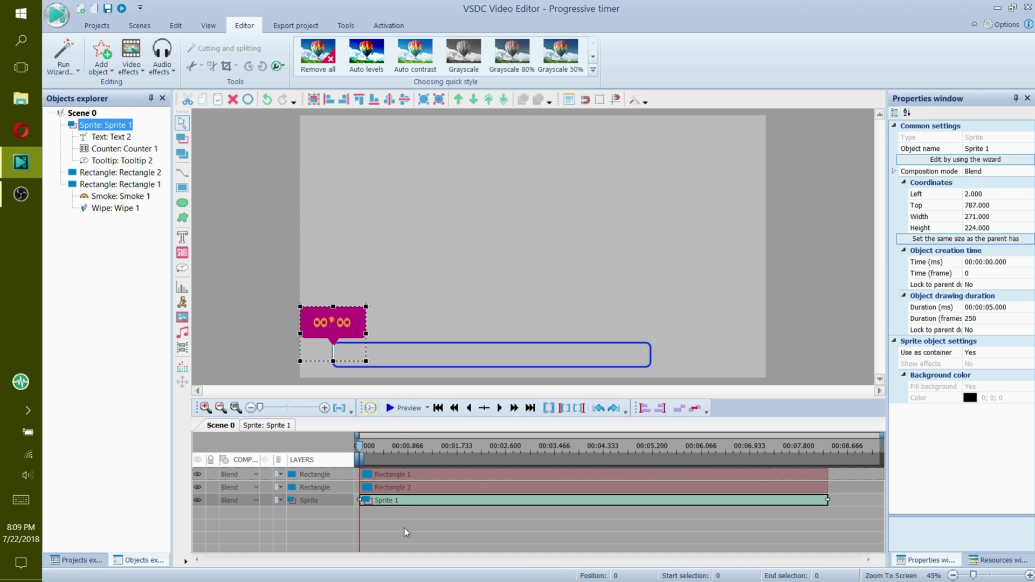
# Add a movement inside the sprite lasting to the object's end, with its end point at the bar's far end, about X 1438, Y 900.
pyautogui.click(266, 426)
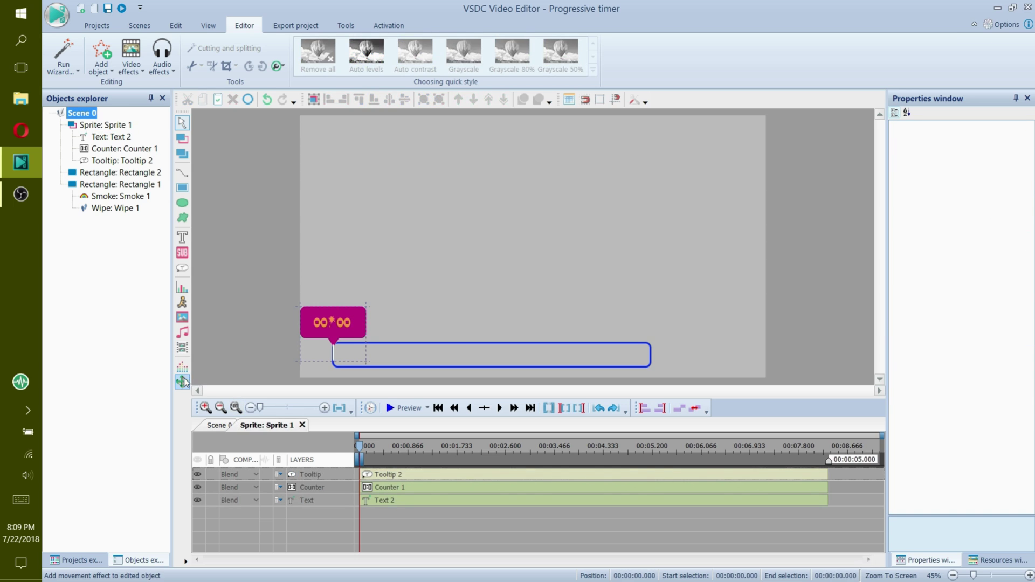
pyautogui.click(182, 382)
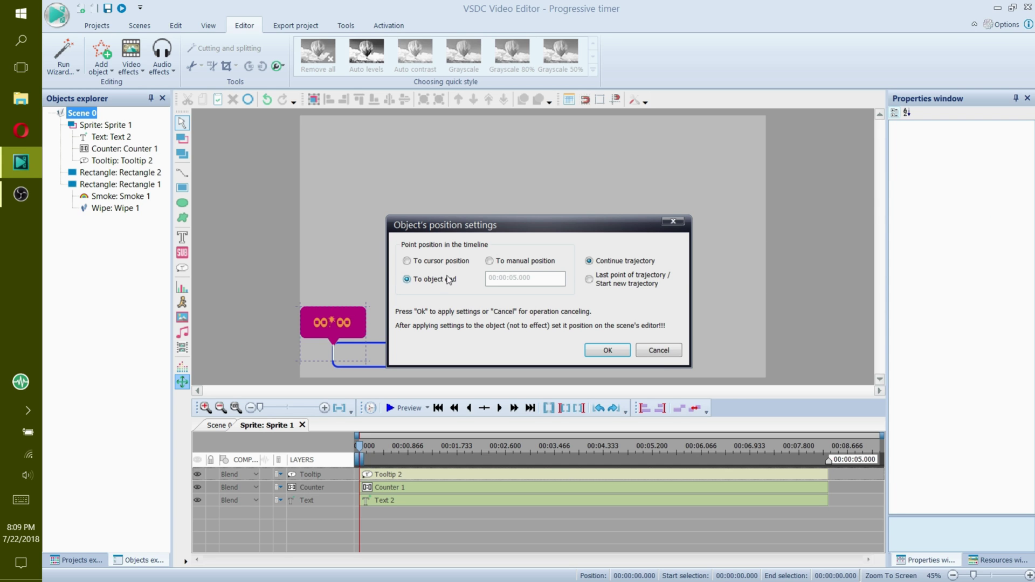
pyautogui.click(614, 353)
pyautogui.click(646, 320)
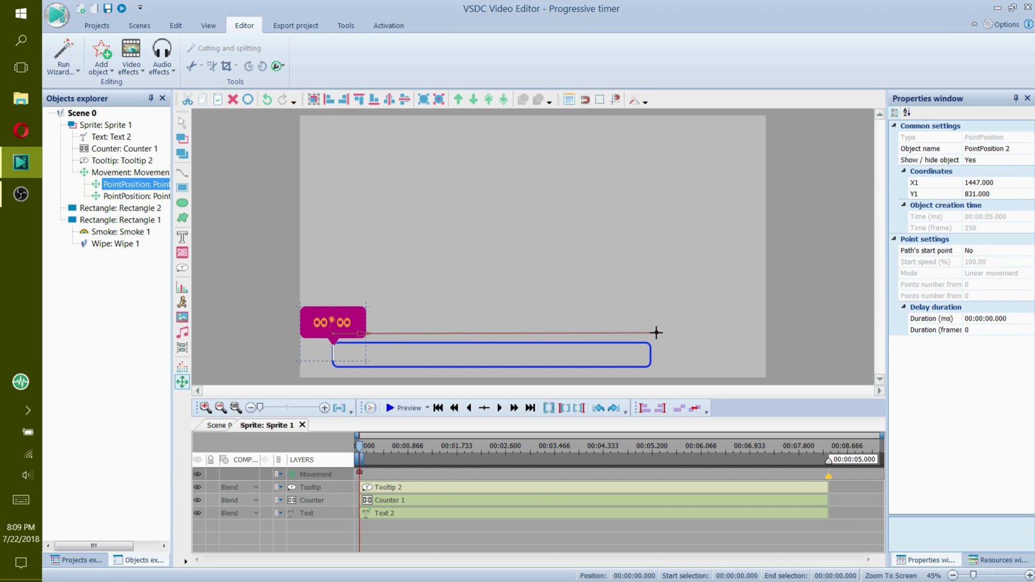
pyautogui.rightClick(649, 333)
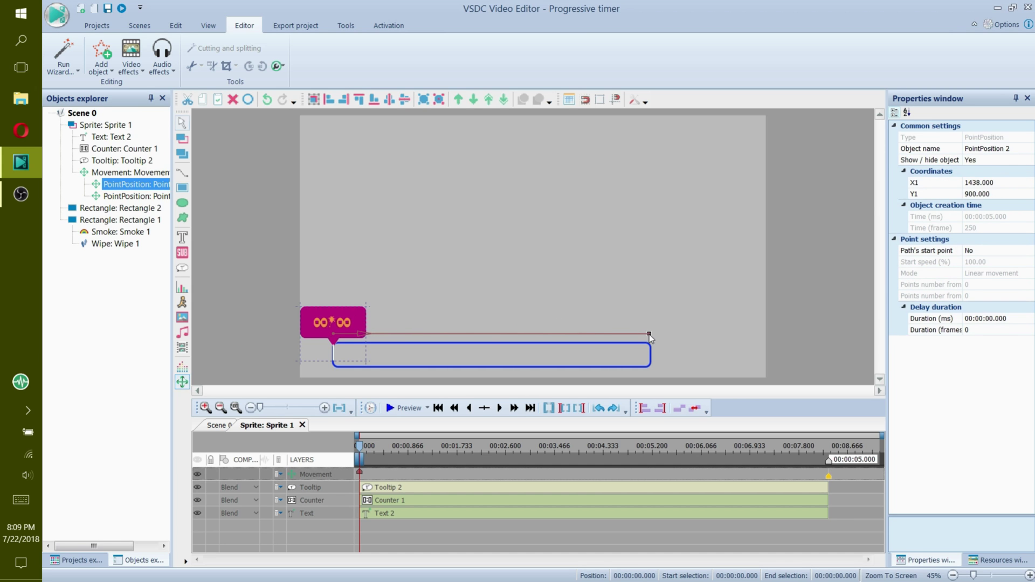
pyautogui.click(456, 528)
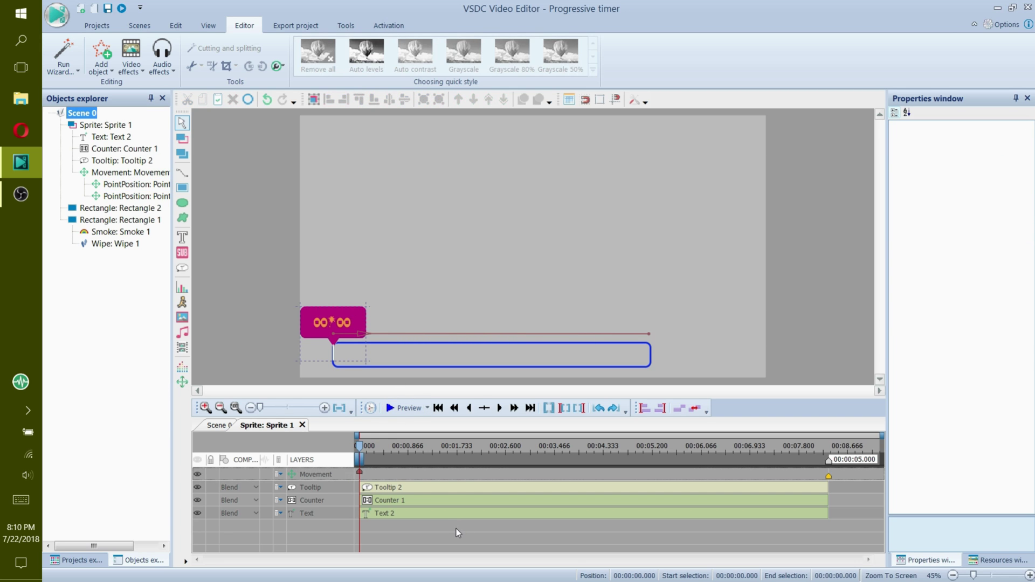
# Set the movement end point's Y1 to 899 to match the start point, and preview the timer.
pyautogui.click(400, 501)
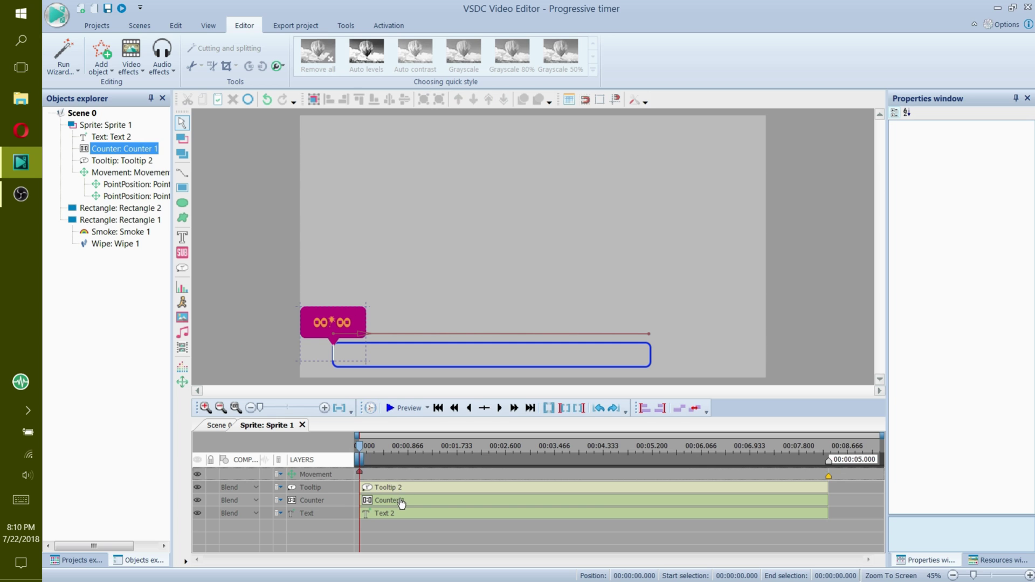
pyautogui.click(405, 526)
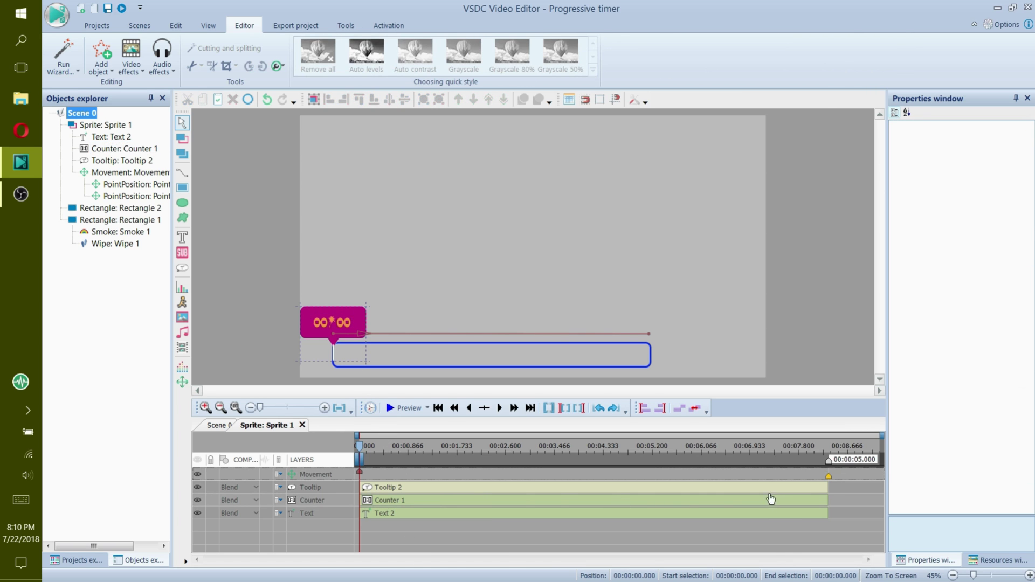
pyautogui.click(828, 477)
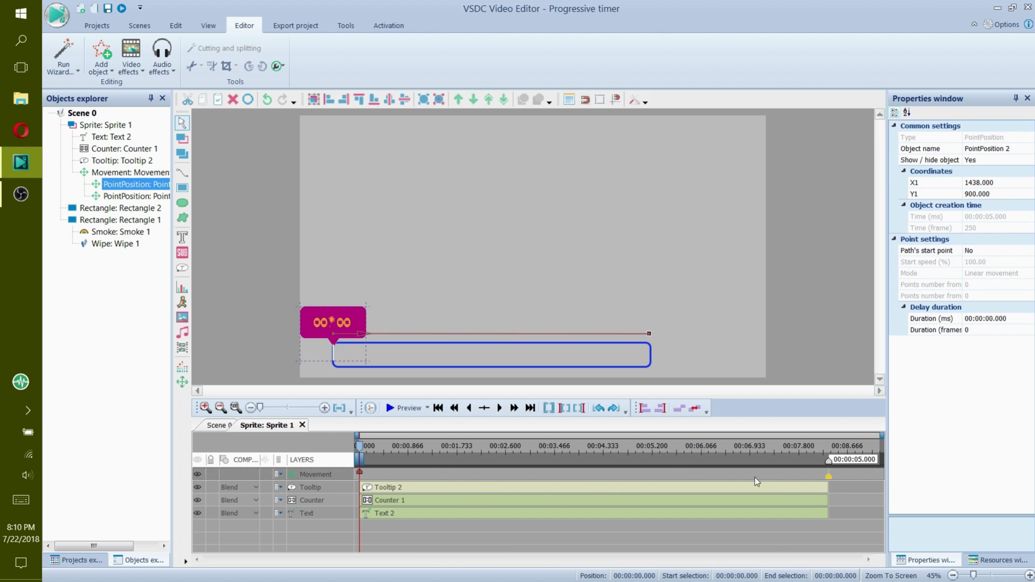
pyautogui.click(360, 476)
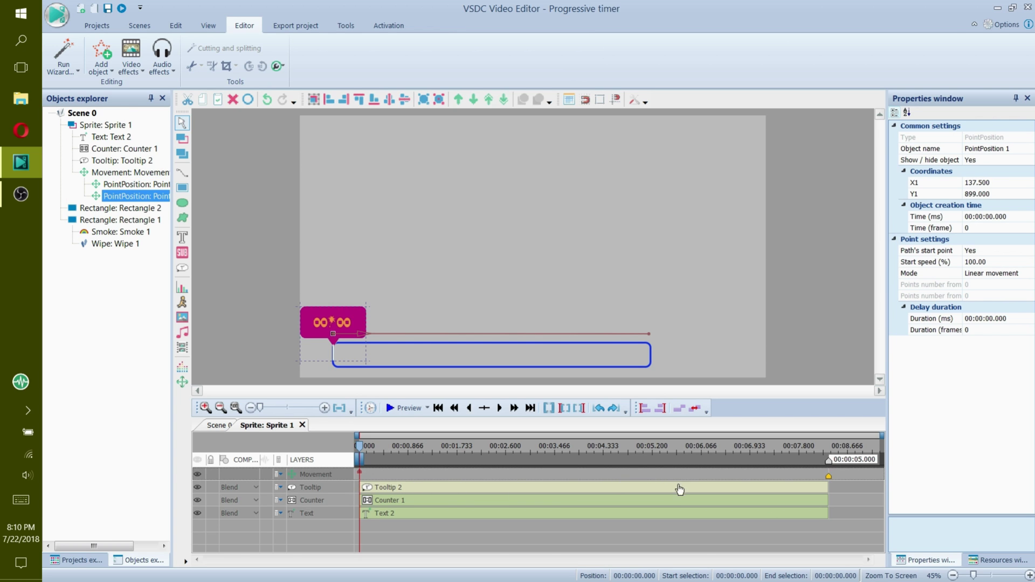
pyautogui.click(833, 482)
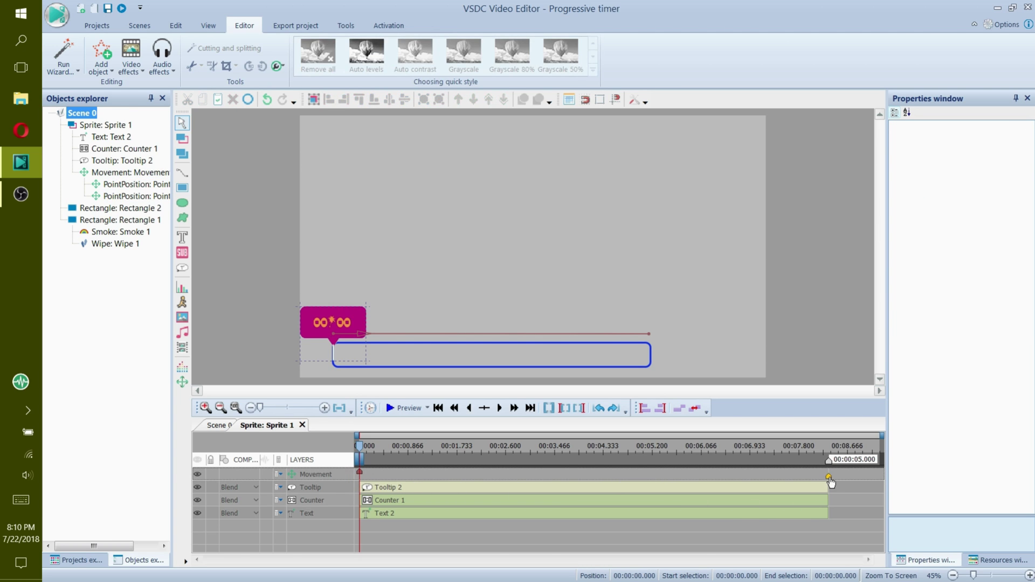
pyautogui.click(828, 477)
pyautogui.click(1007, 195)
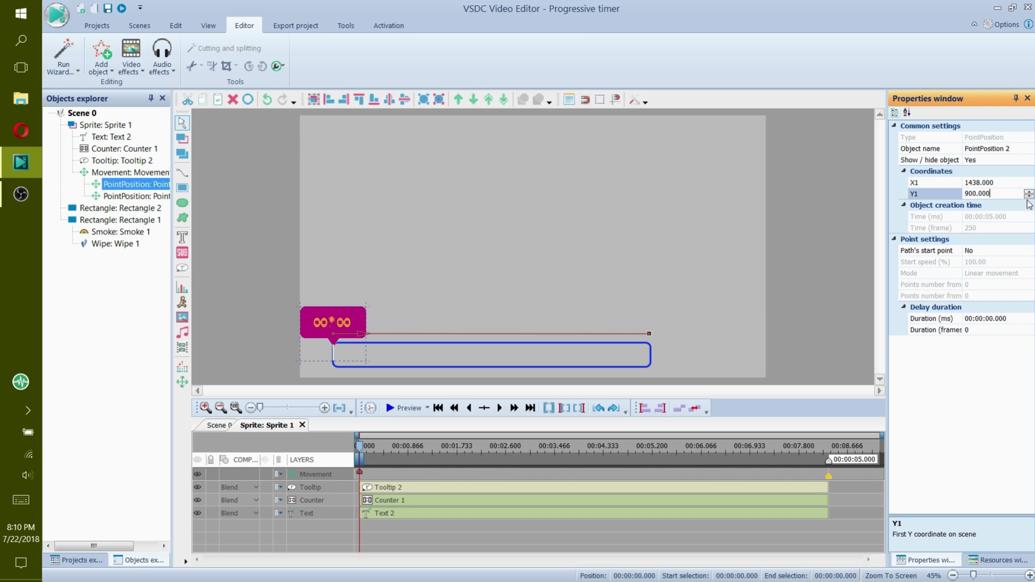
pyautogui.click(1030, 196)
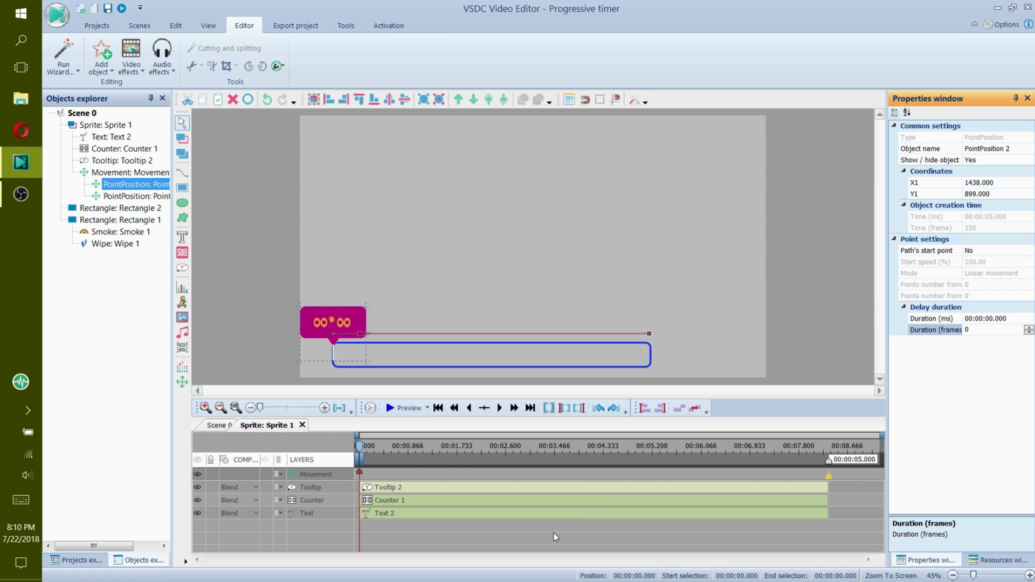
pyautogui.click(401, 411)
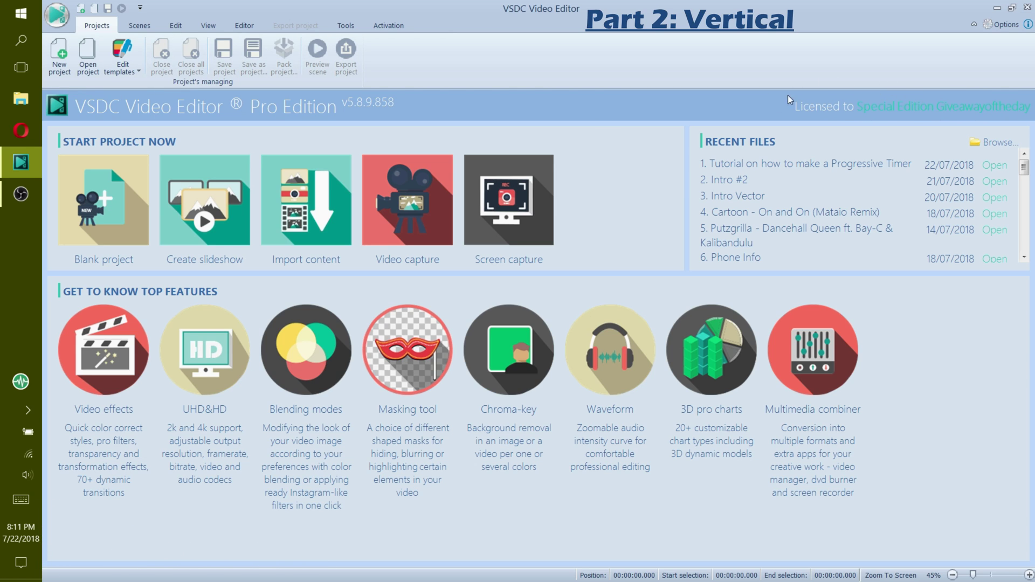
# Create a new blank project titled "Progressive timer", keeping the grey background.
pyautogui.click(62, 69)
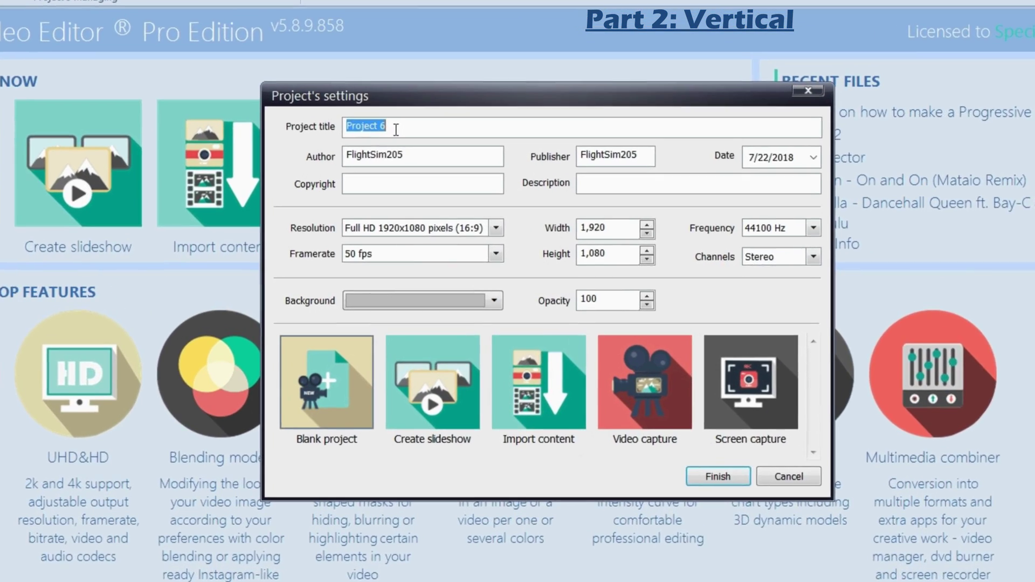
pyautogui.write('Pro')
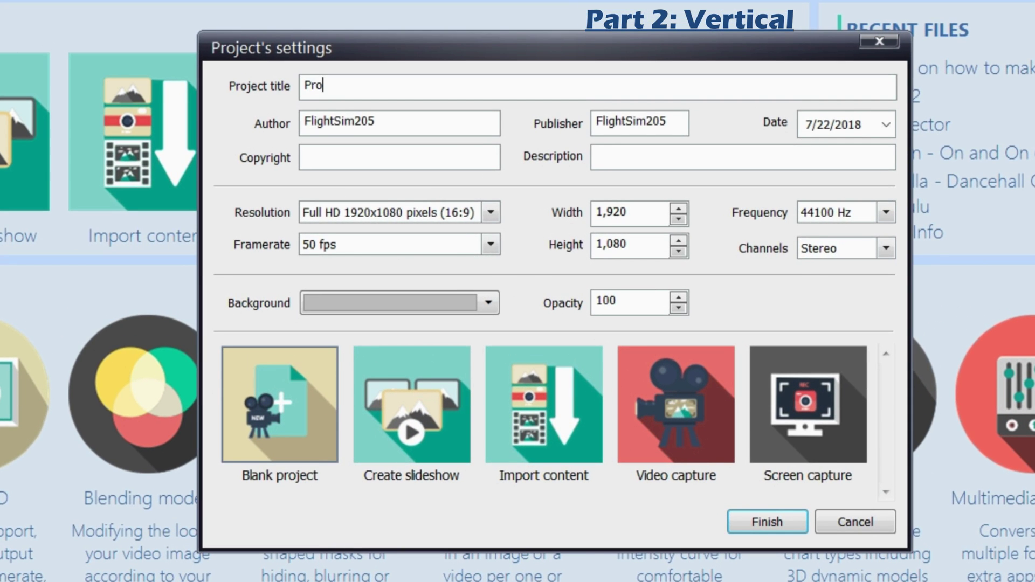
pyautogui.write('gressive ')
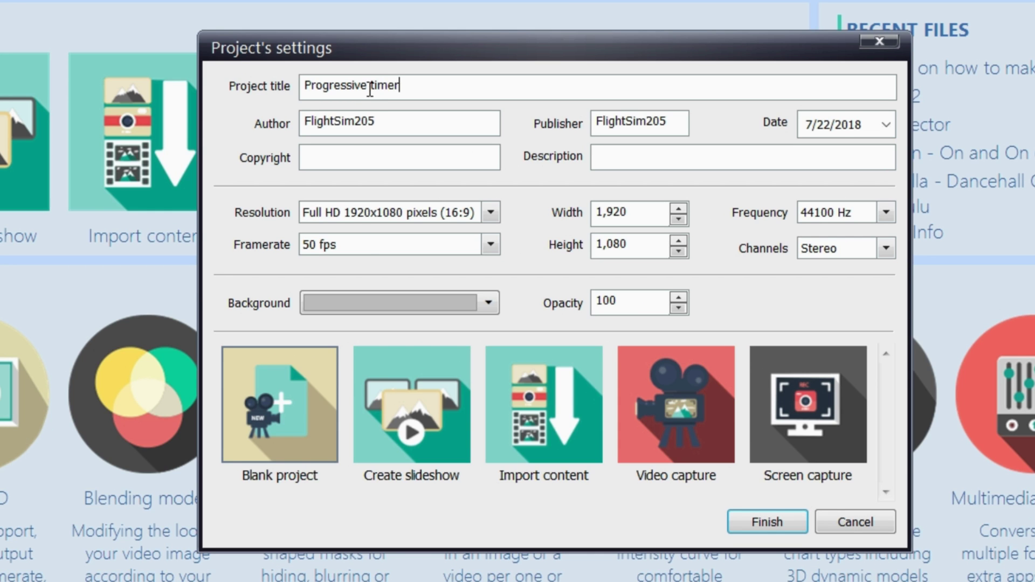
pyautogui.write('timer')
pyautogui.click(389, 302)
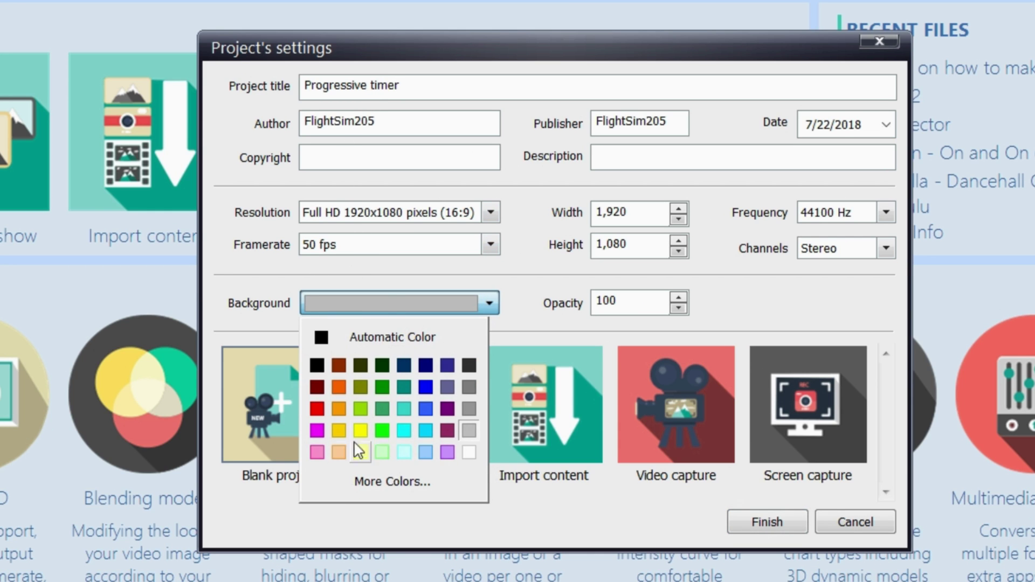
pyautogui.click(296, 282)
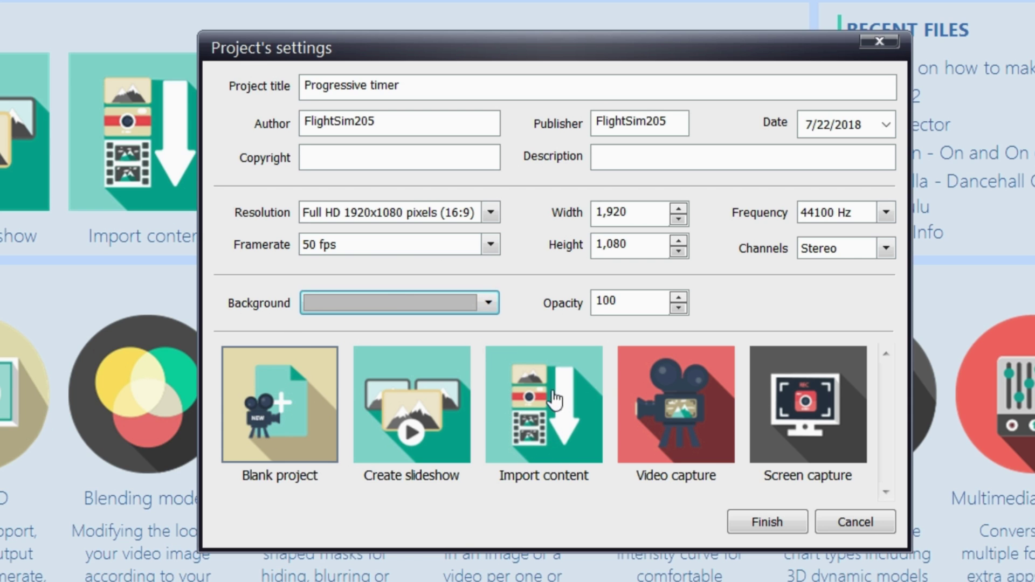
pyautogui.click(284, 437)
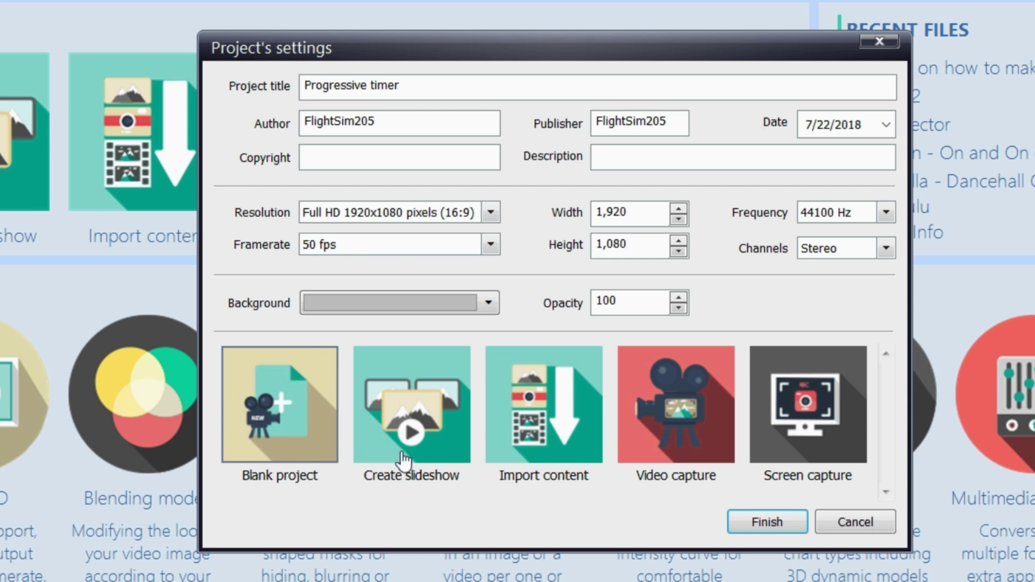
pyautogui.click(757, 518)
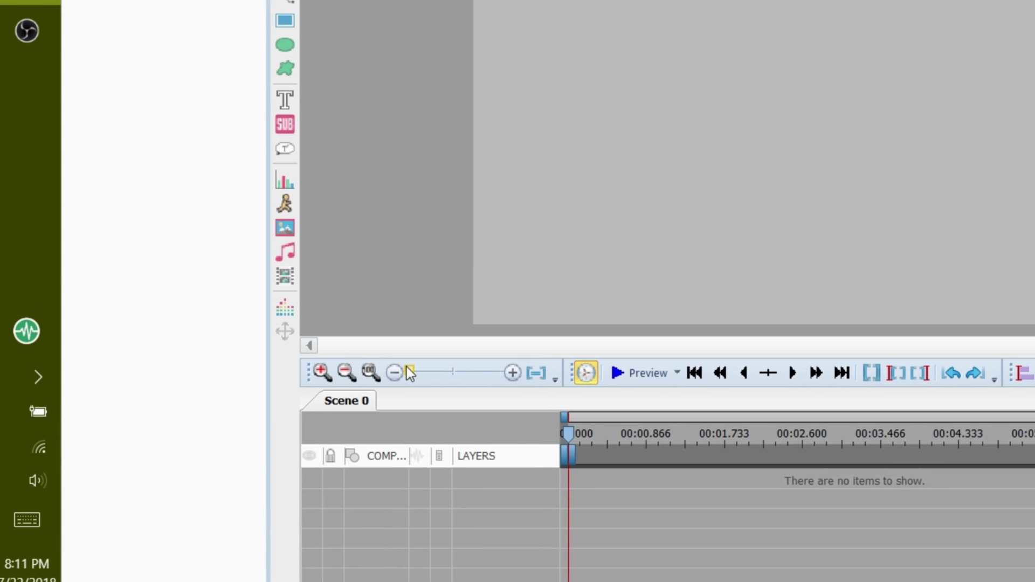
# Draw a tall narrow rectangle for the whole parent duration, about 60 wide and 767 high, at about left 1789 and top 272.
pyautogui.moveTo(260, 408); pyautogui.dragTo(276, 407)
pyautogui.moveTo(441, 372); pyautogui.dragTo(420, 369)
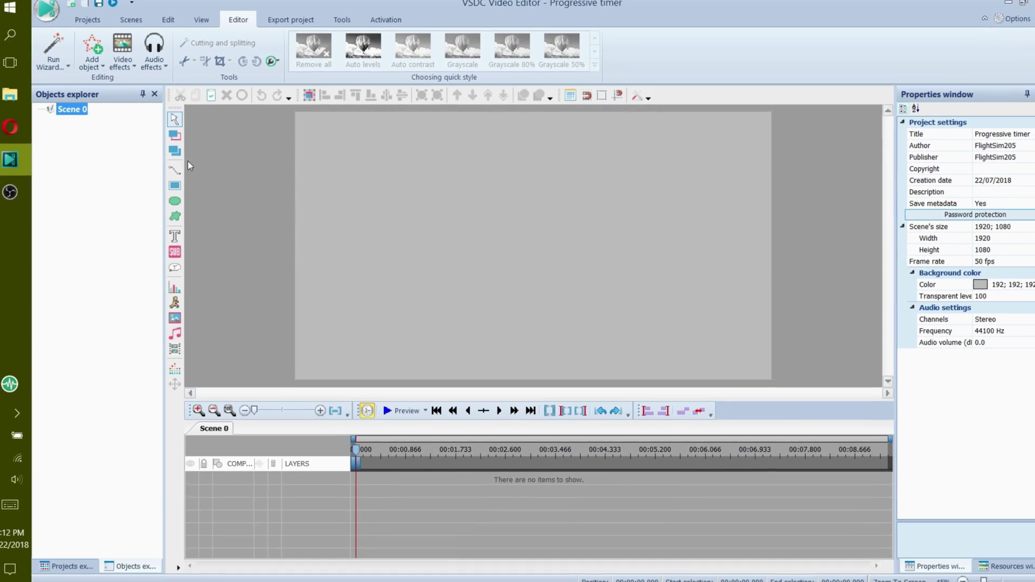
pyautogui.click(174, 185)
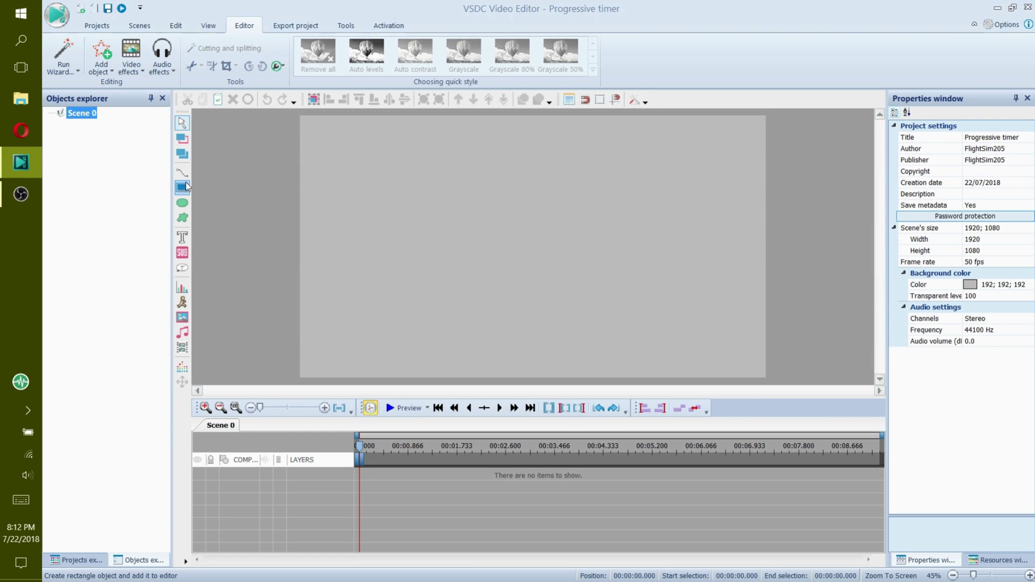
pyautogui.click(353, 301)
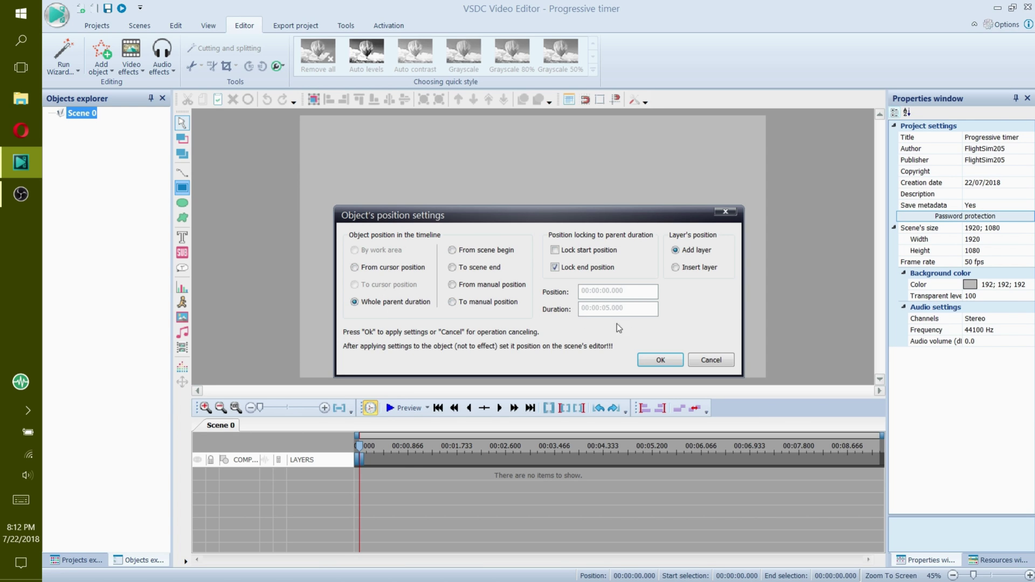
pyautogui.click(655, 357)
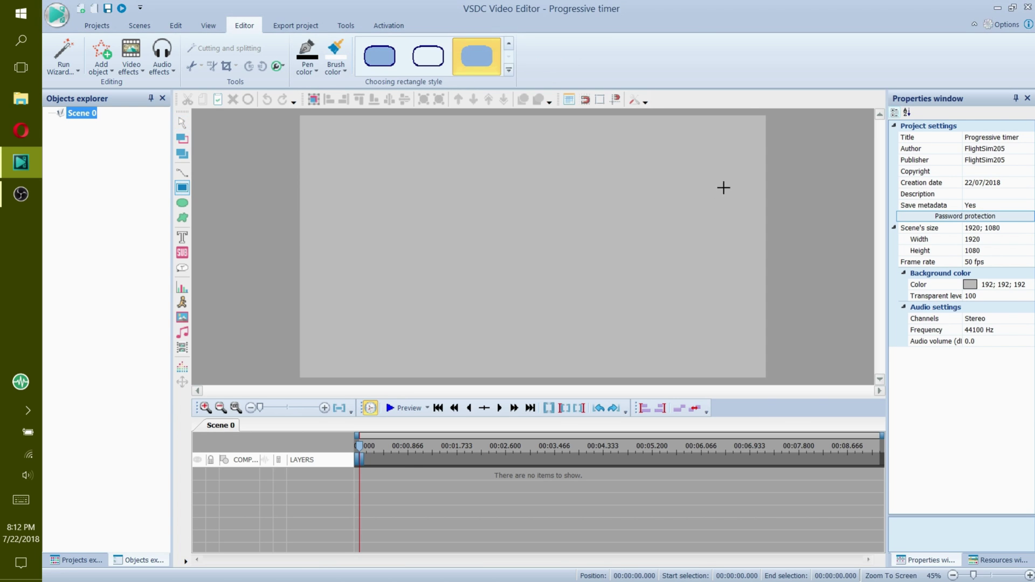
pyautogui.moveTo(720, 174)
pyautogui.mouseDown()
pyautogui.moveTo(744, 339)
pyautogui.moveTo(728, 361)
pyautogui.moveTo(740, 343)
pyautogui.mouseUp()
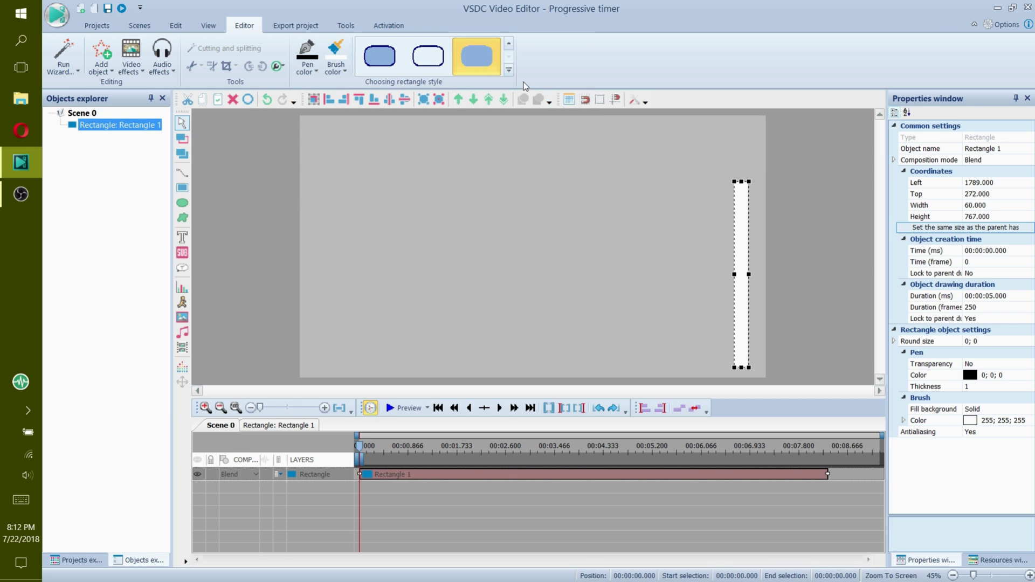
# Apply the rounded, unfilled outline style to the rectangle and set its pen thickness to 7.
pyautogui.click(430, 61)
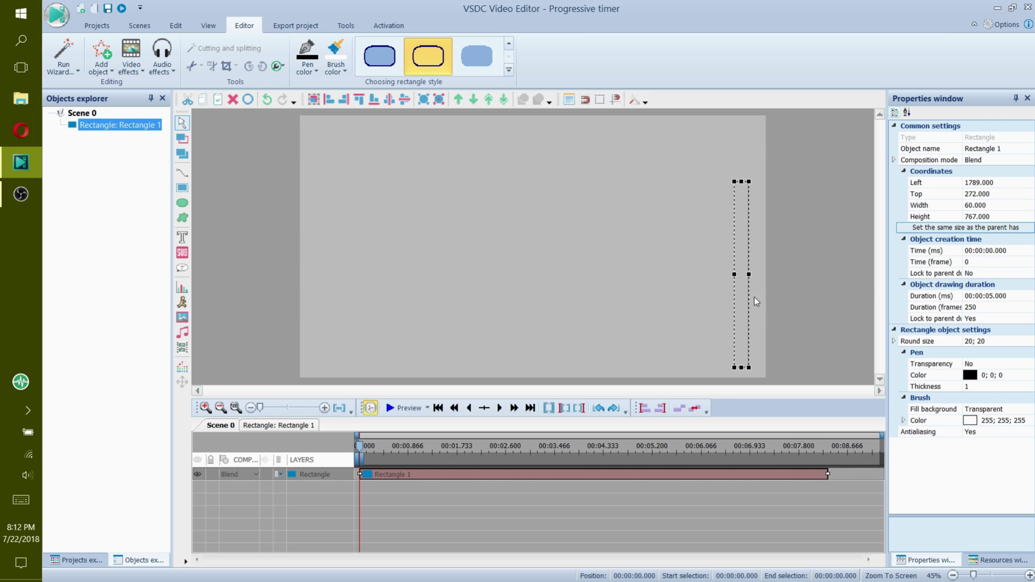
pyautogui.click(967, 387)
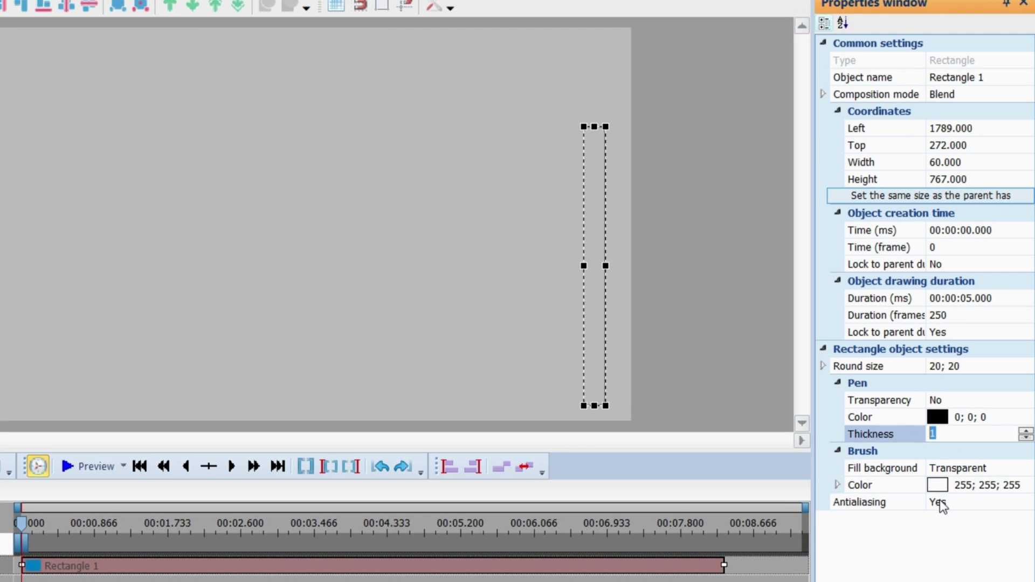
pyautogui.press('Return')
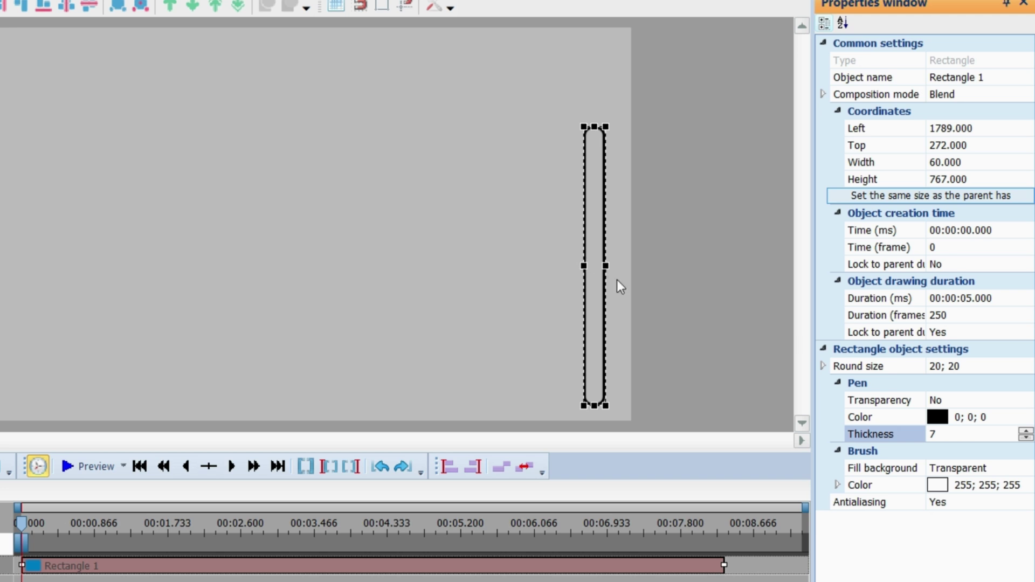
# Set the rectangle's pen color to a custom orange, #FC8302.
pyautogui.click(940, 419)
pyautogui.click(1025, 417)
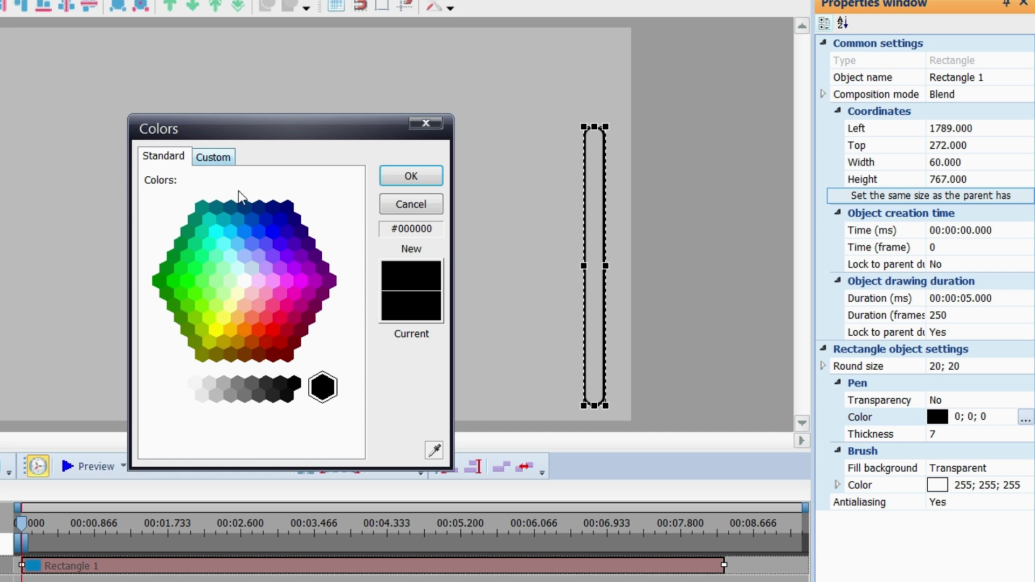
pyautogui.click(208, 158)
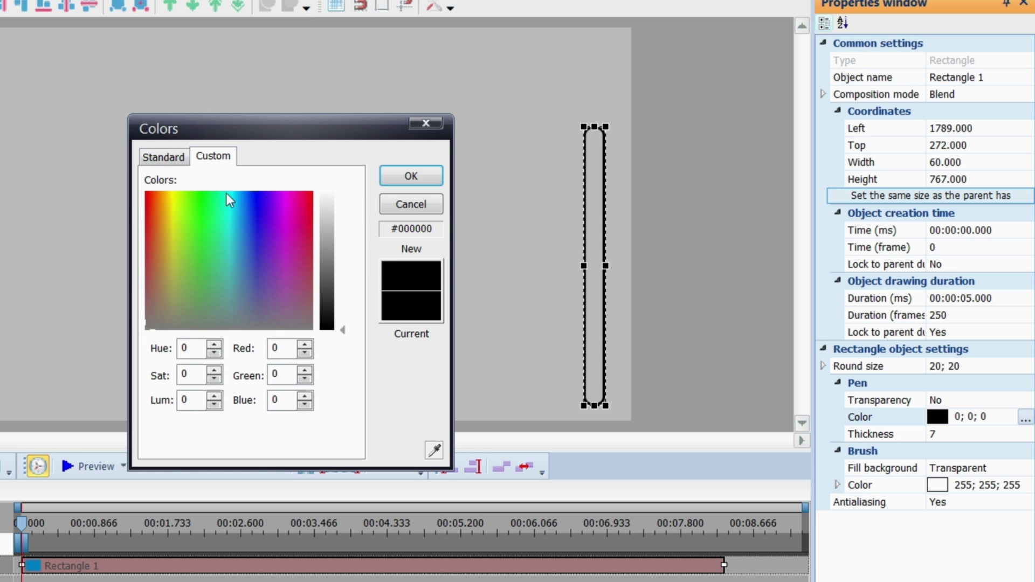
pyautogui.moveTo(167, 196); pyautogui.dragTo(160, 193)
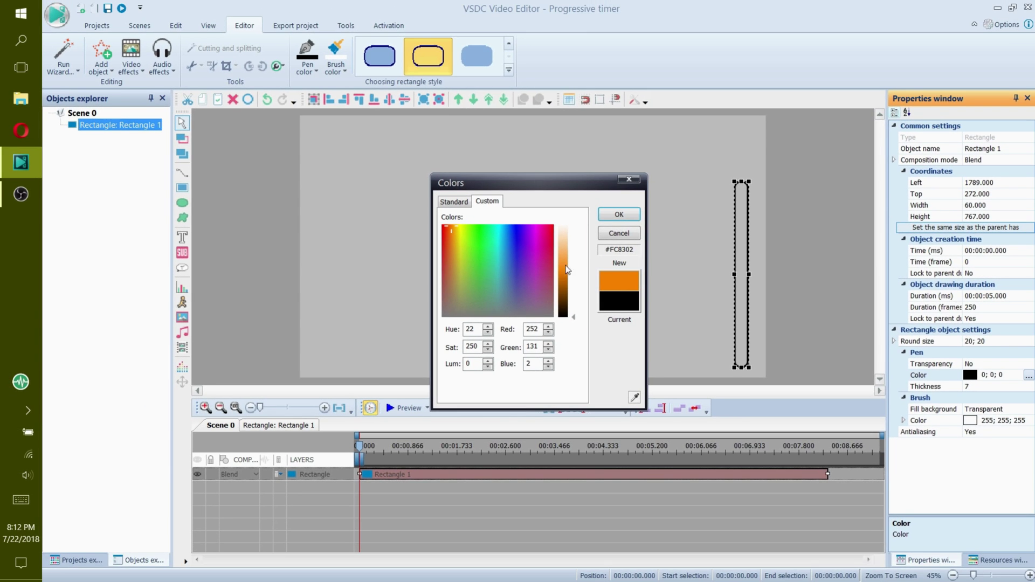
pyautogui.click(625, 215)
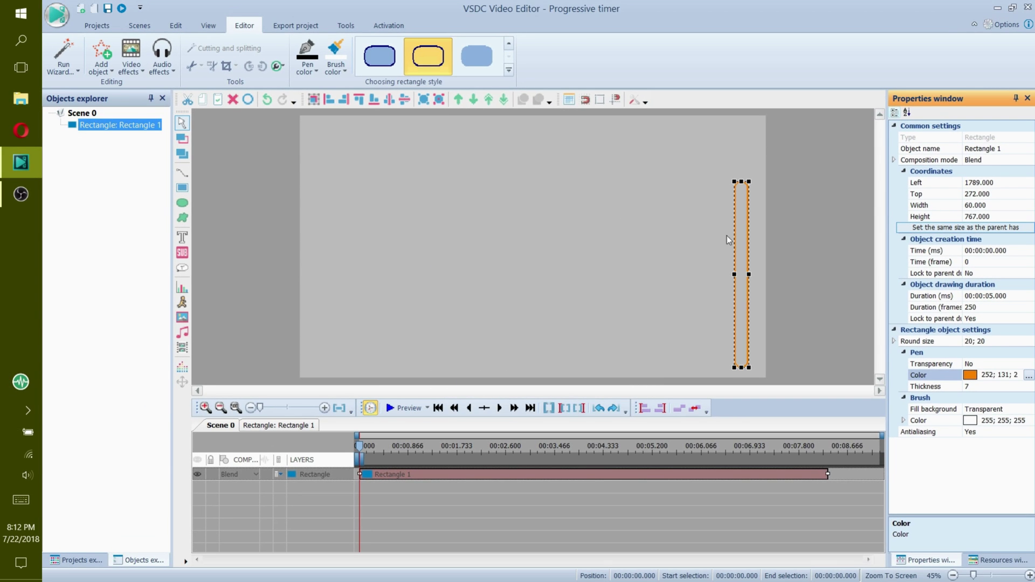
# Duplicate the orange outlined rectangle in place on its own layer.
pyautogui.click(720, 273)
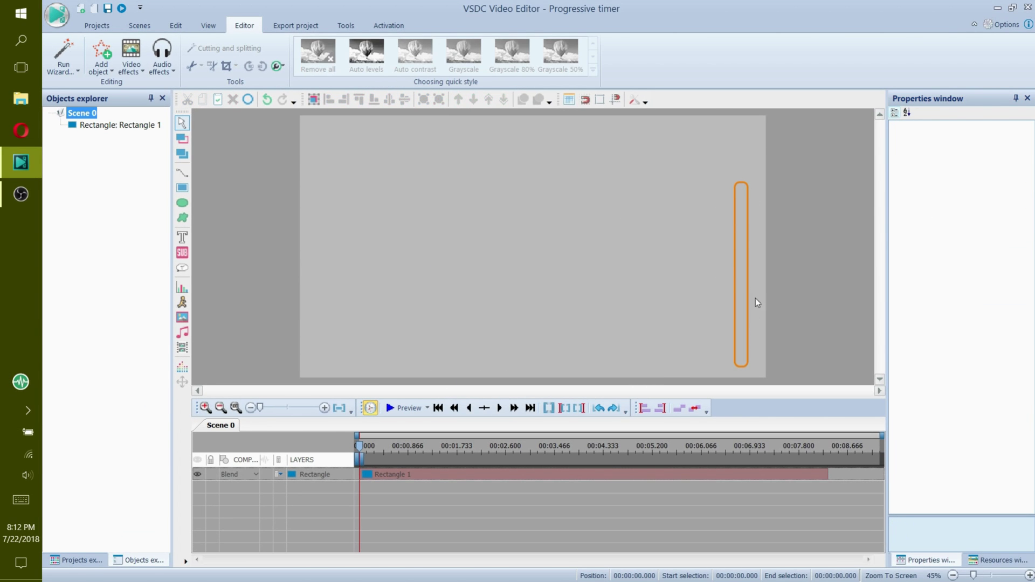
pyautogui.click(385, 477)
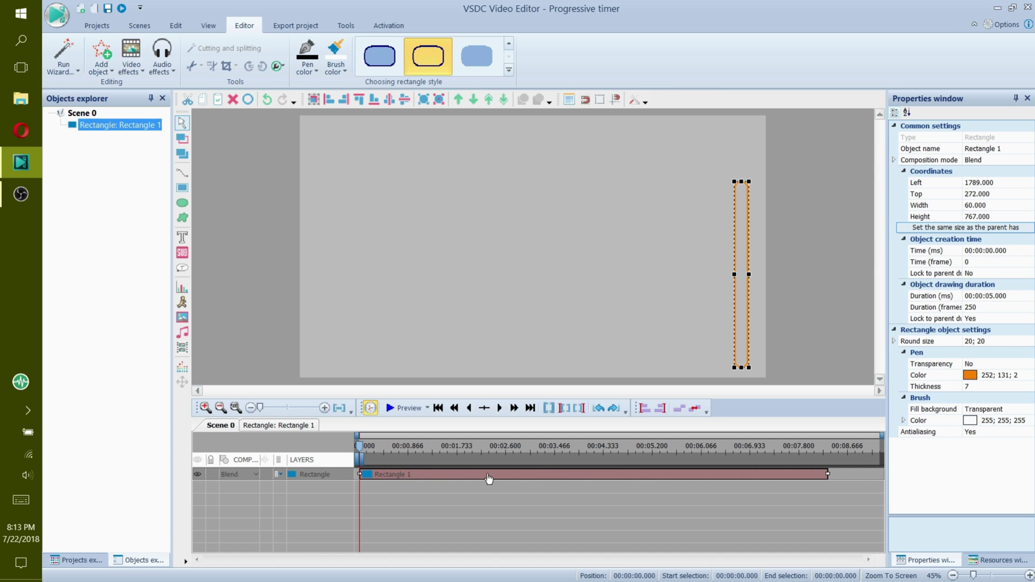
pyautogui.hotkey('ctrl', 'v')
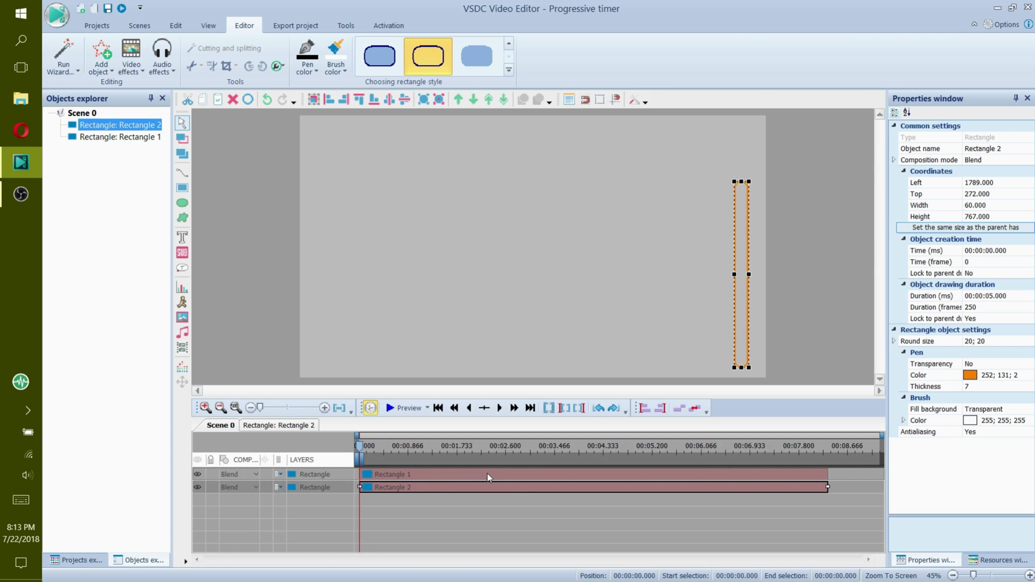
# Apply the borderless filled rounded style to Rectangle 1 and set its solid brush color to yellow, #FFFF57.
pyautogui.click(731, 475)
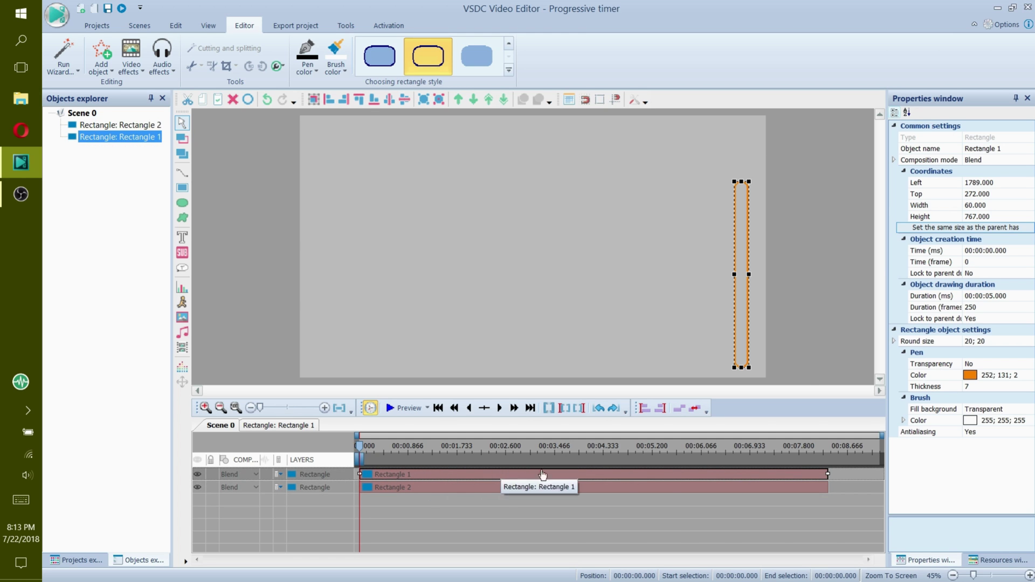
pyautogui.click(474, 70)
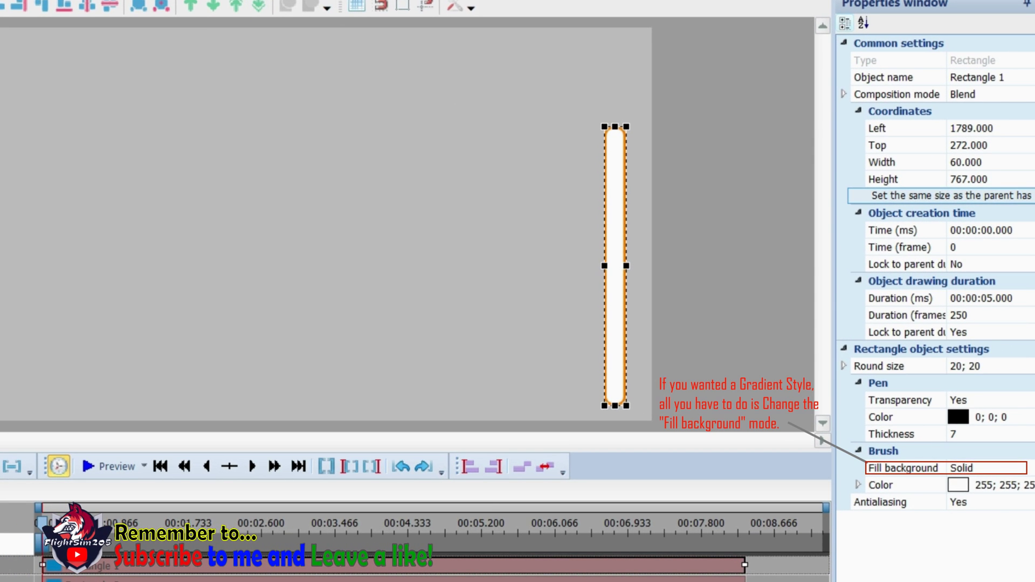
pyautogui.click(958, 483)
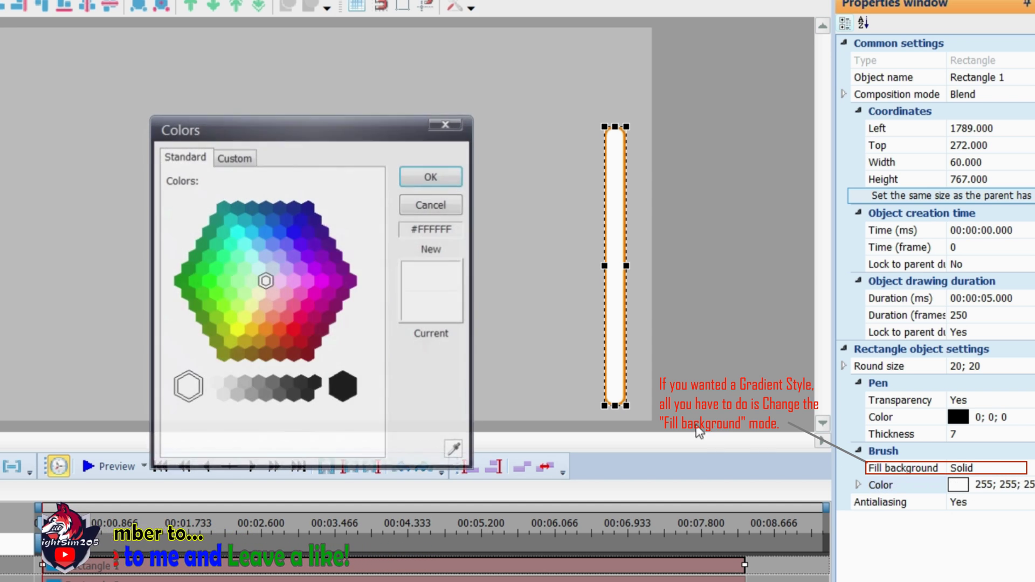
pyautogui.click(280, 207)
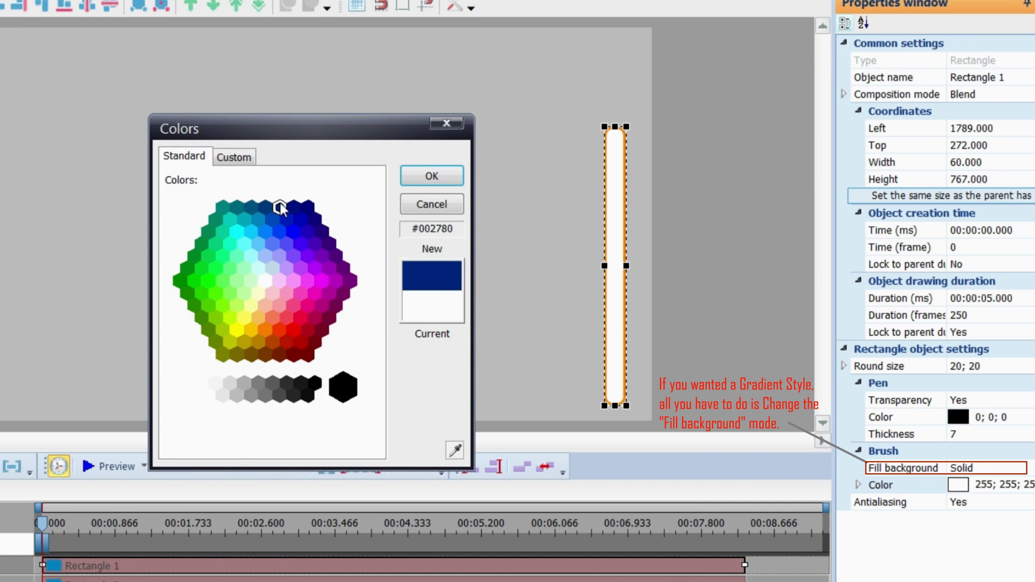
pyautogui.click(241, 314)
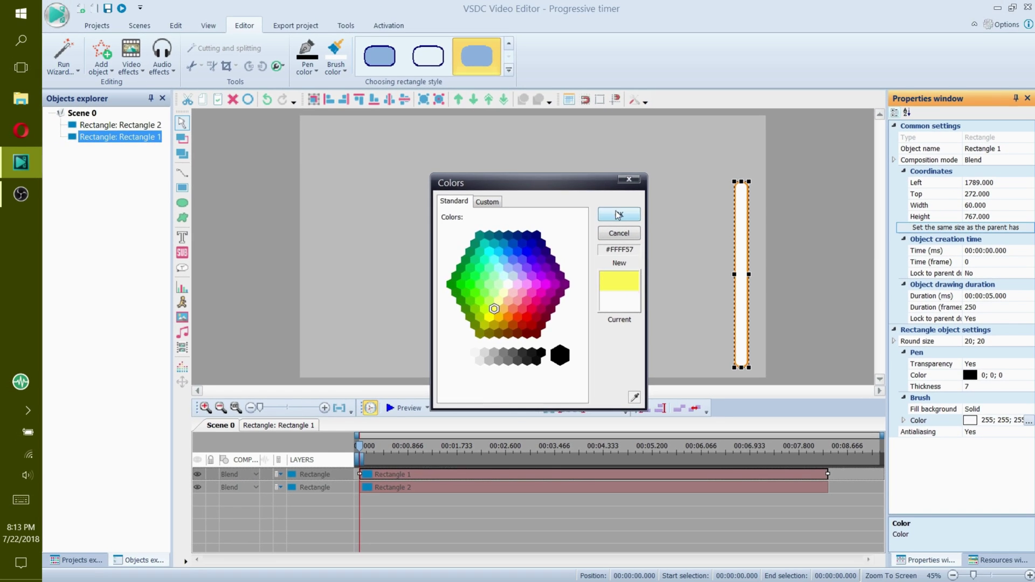
pyautogui.click(431, 176)
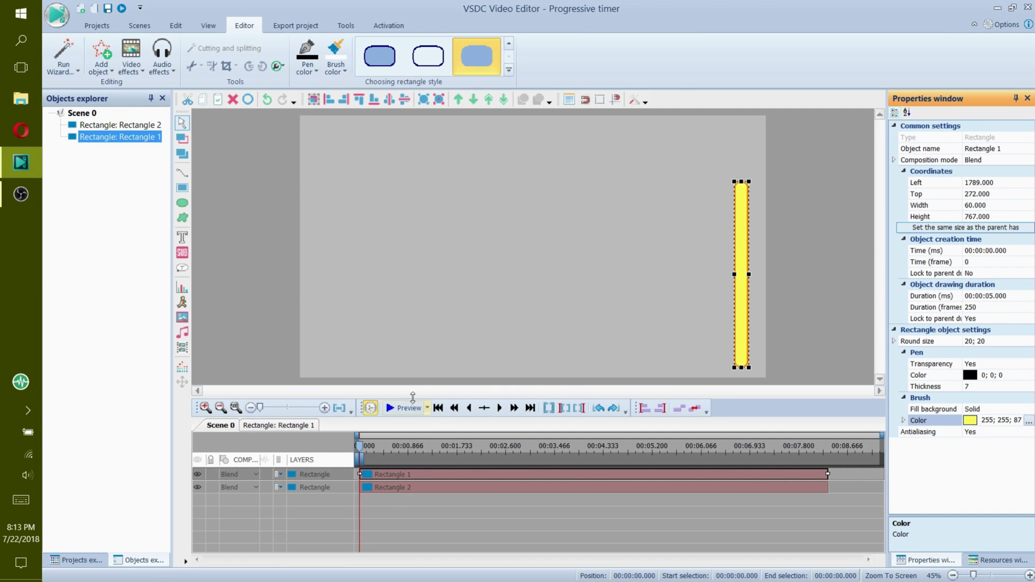
# Add a Wipe transition to the yellow rectangle, lasting the whole parent duration.
pyautogui.rightClick(389, 481)
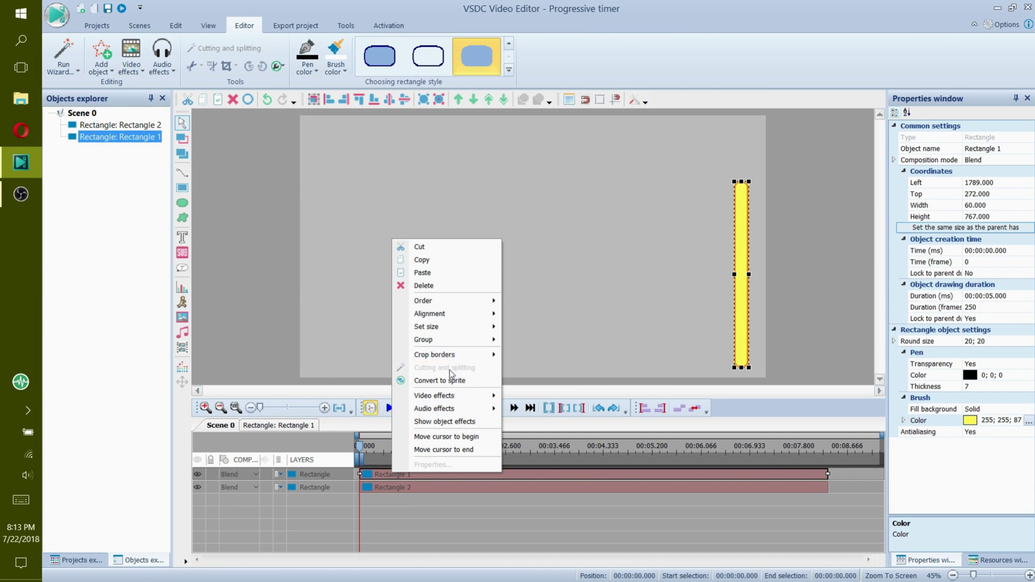
pyautogui.moveTo(468, 395)
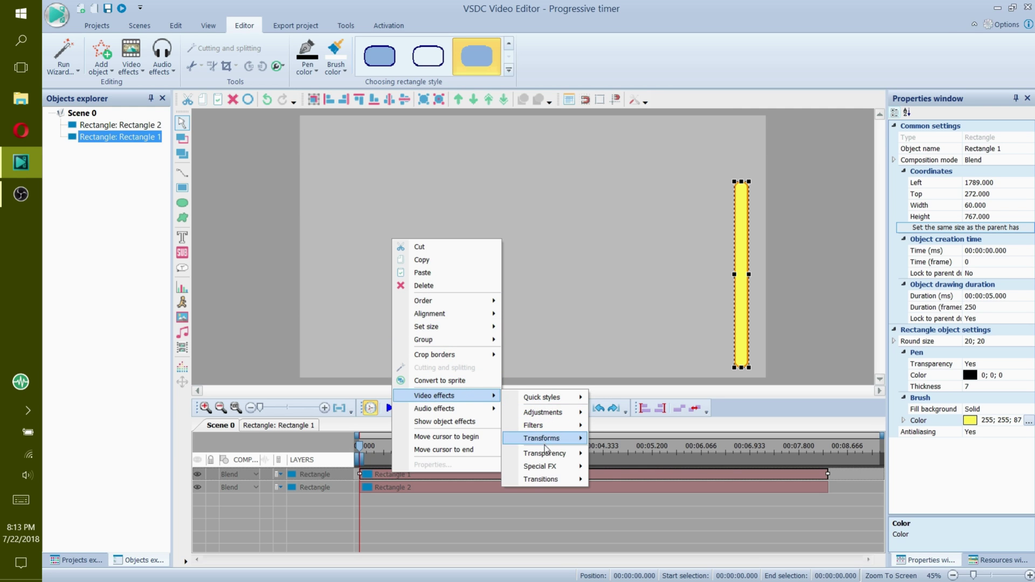
pyautogui.moveTo(559, 479)
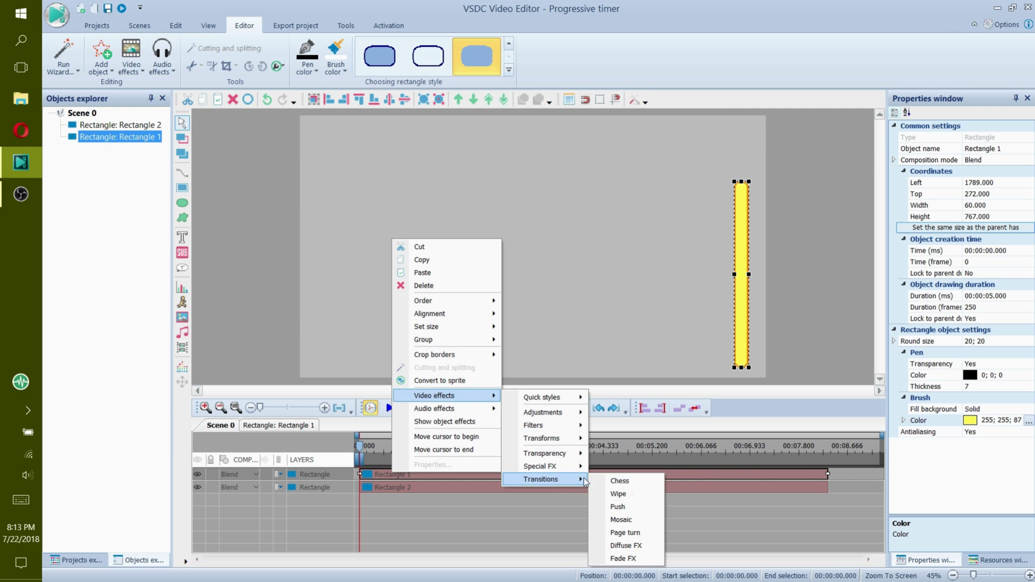
pyautogui.click(618, 494)
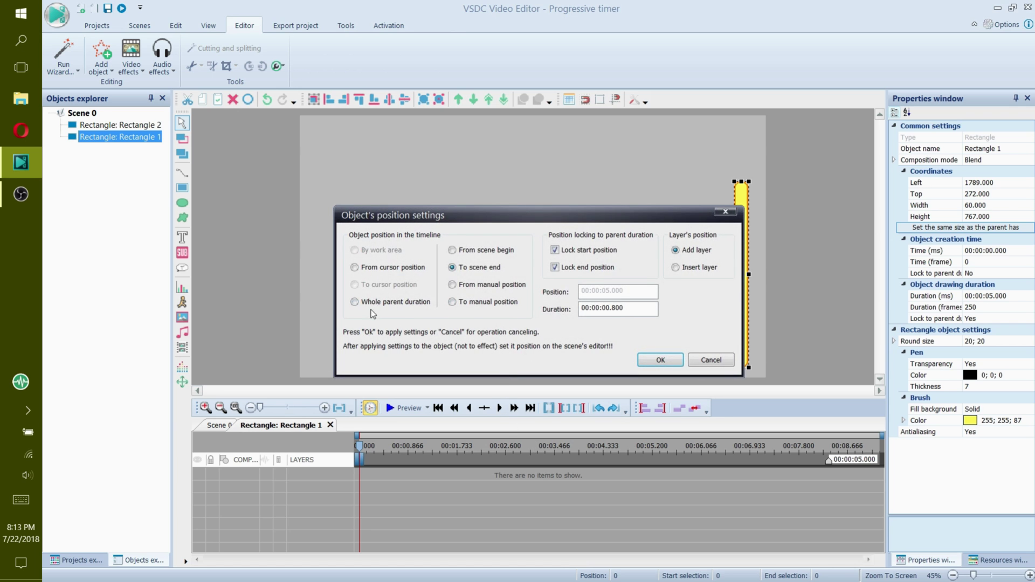
pyautogui.click(354, 302)
pyautogui.click(659, 362)
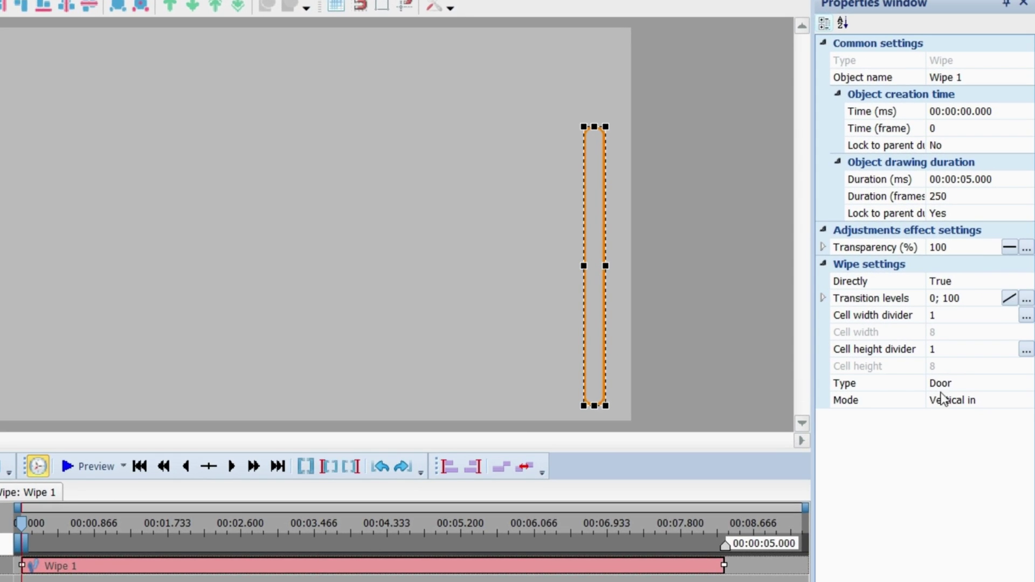
# Set the wipe's type to Side and its mode to Top to bottom.
pyautogui.click(996, 383)
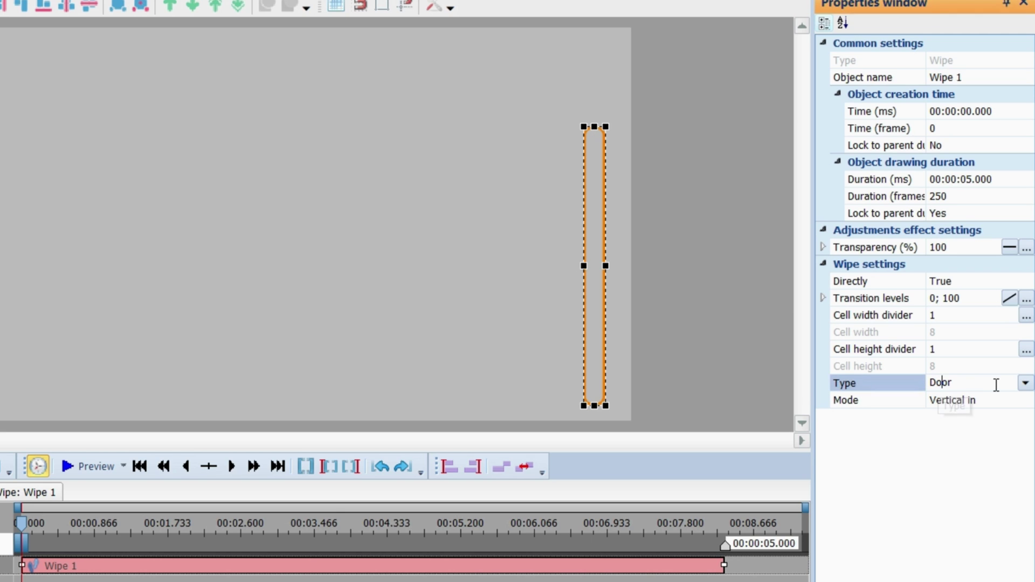
pyautogui.click(1025, 383)
pyautogui.click(961, 417)
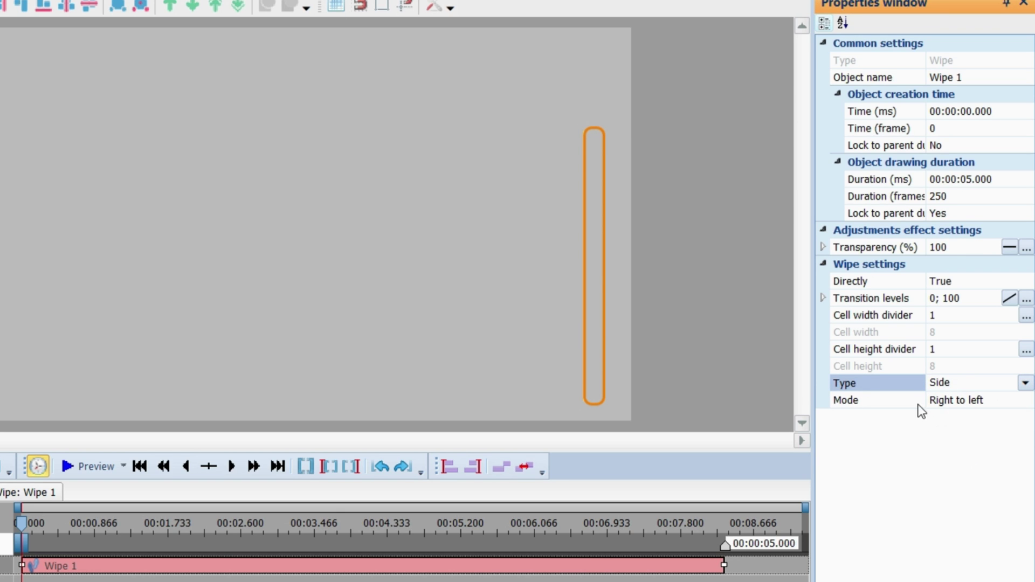
pyautogui.click(949, 399)
pyautogui.click(1024, 400)
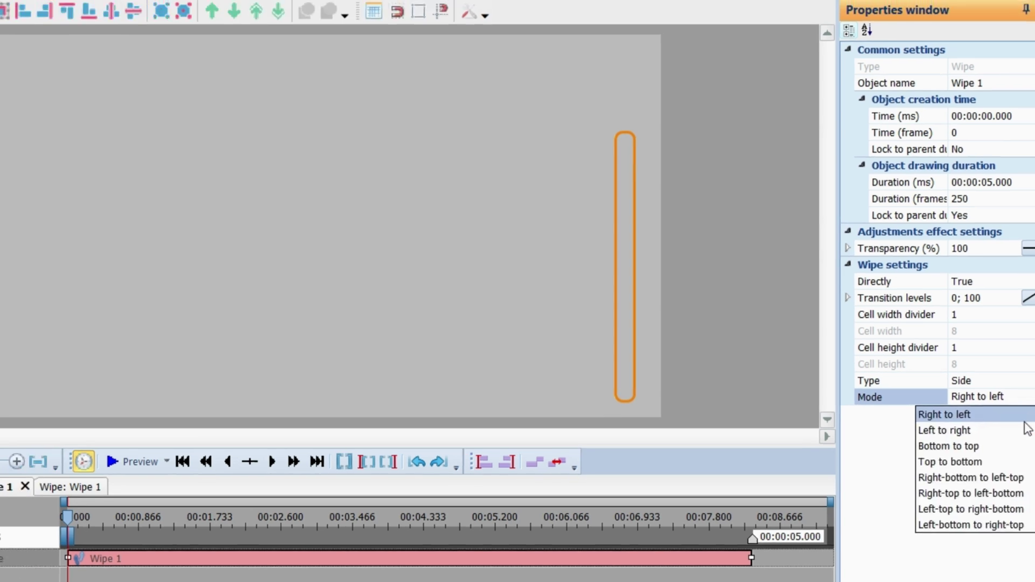
pyautogui.click(963, 408)
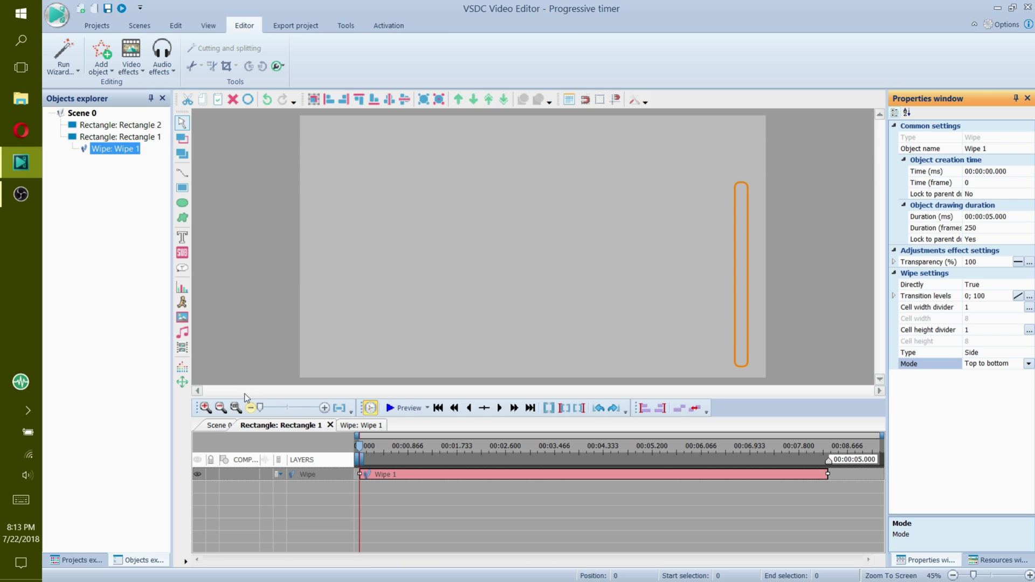
# Add a Smoke special effect to the yellow rectangle for the whole parent duration and preview the scene.
pyautogui.click(131, 57)
pyautogui.moveTo(161, 172)
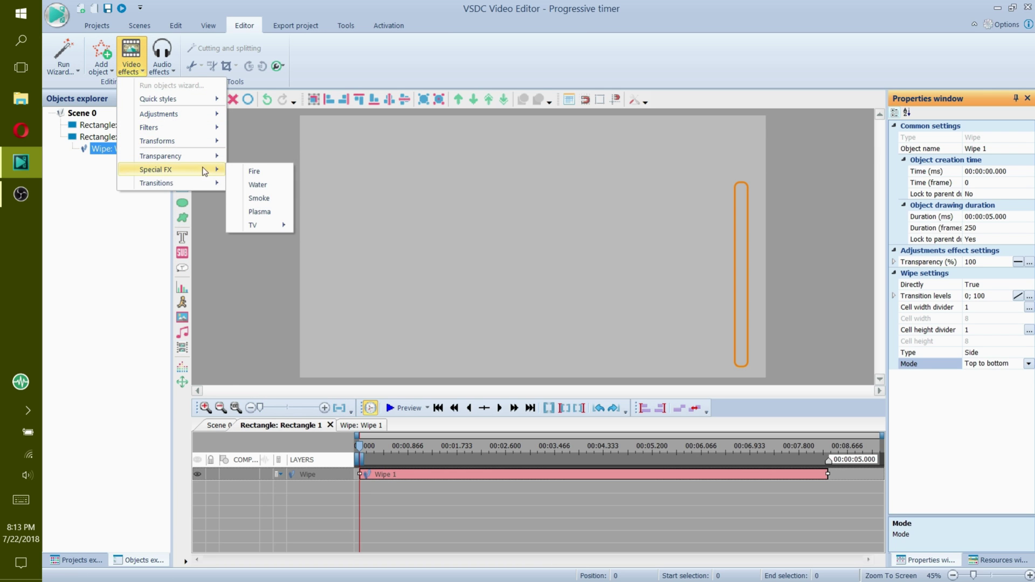
pyautogui.click(267, 200)
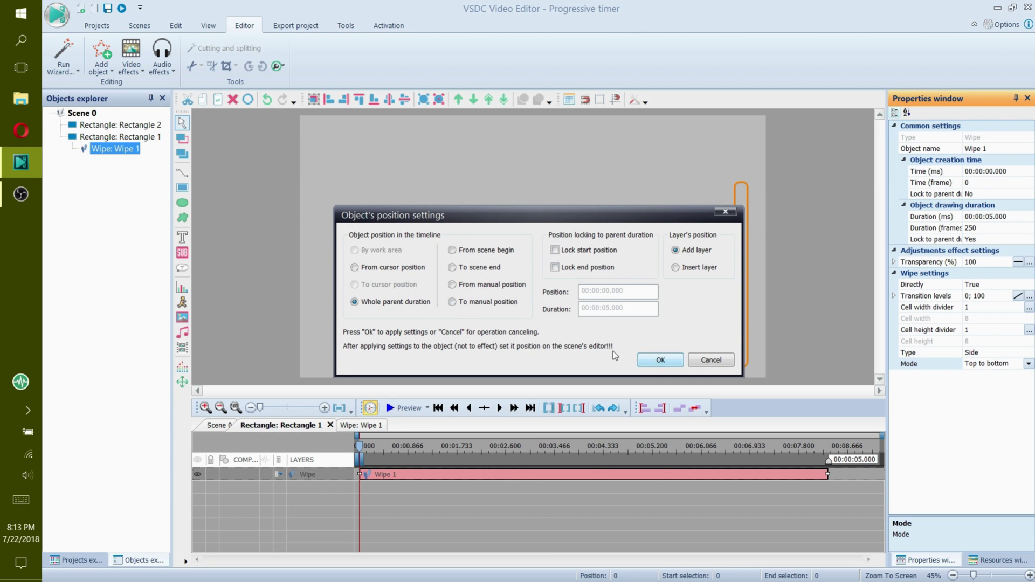
pyautogui.click(661, 358)
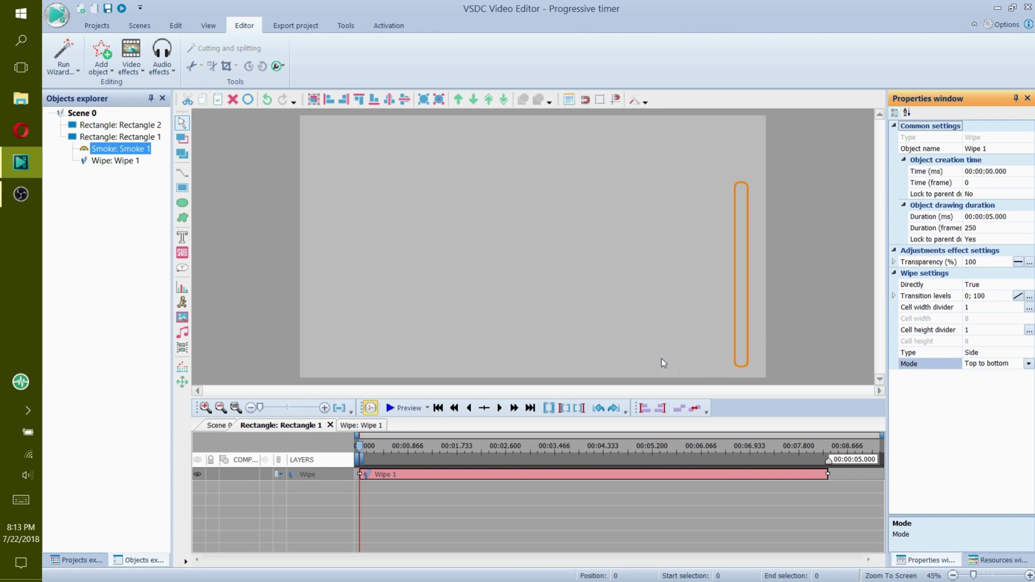
pyautogui.click(407, 409)
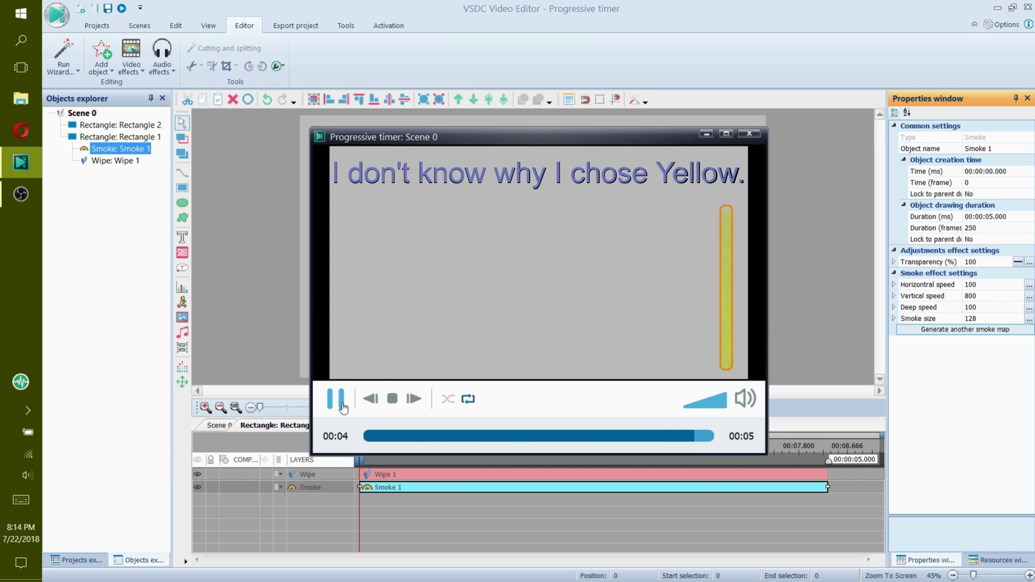
pyautogui.click(759, 134)
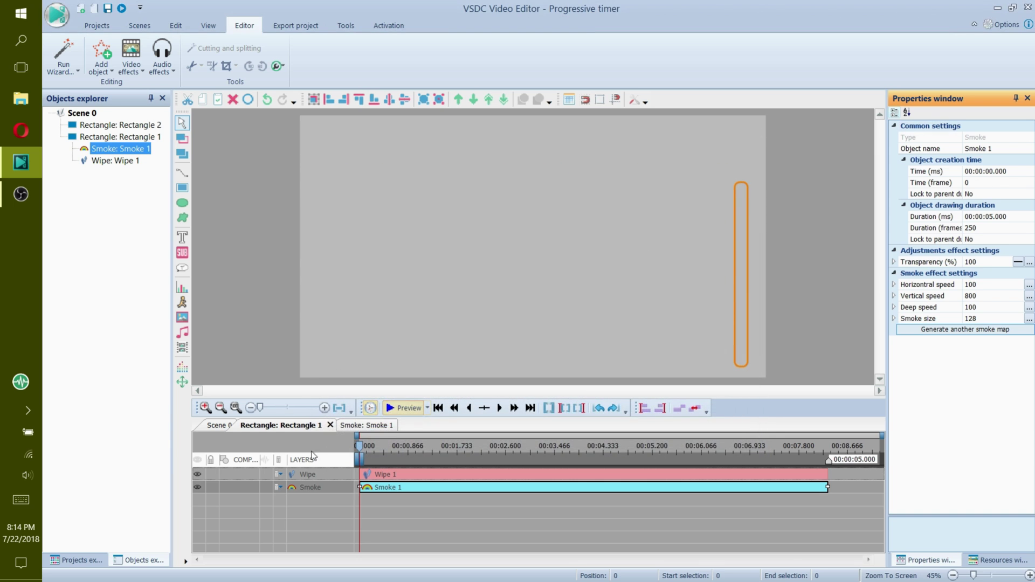
# In Scene 0, draw a tooltip for the whole parent duration beside the bar's lower end, about 318 wide and 278 high.
pyautogui.click(219, 424)
pyautogui.click(407, 504)
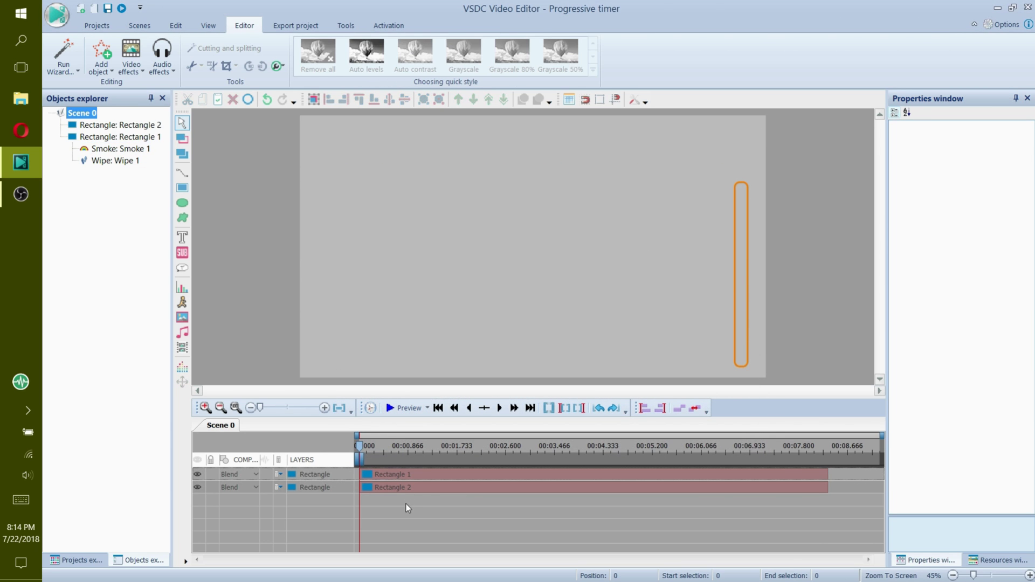
pyautogui.click(182, 269)
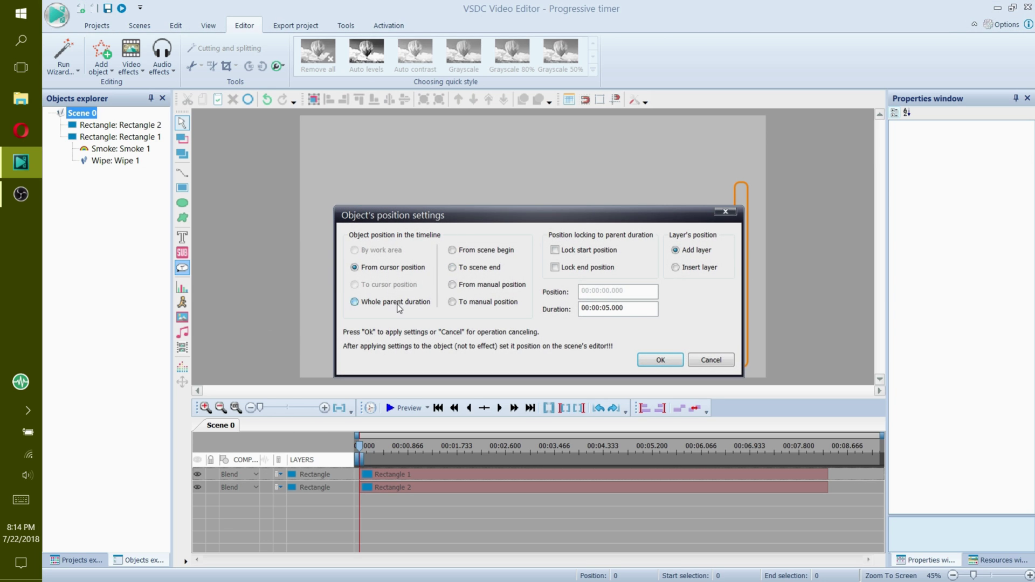
pyautogui.click(397, 303)
pyautogui.click(656, 357)
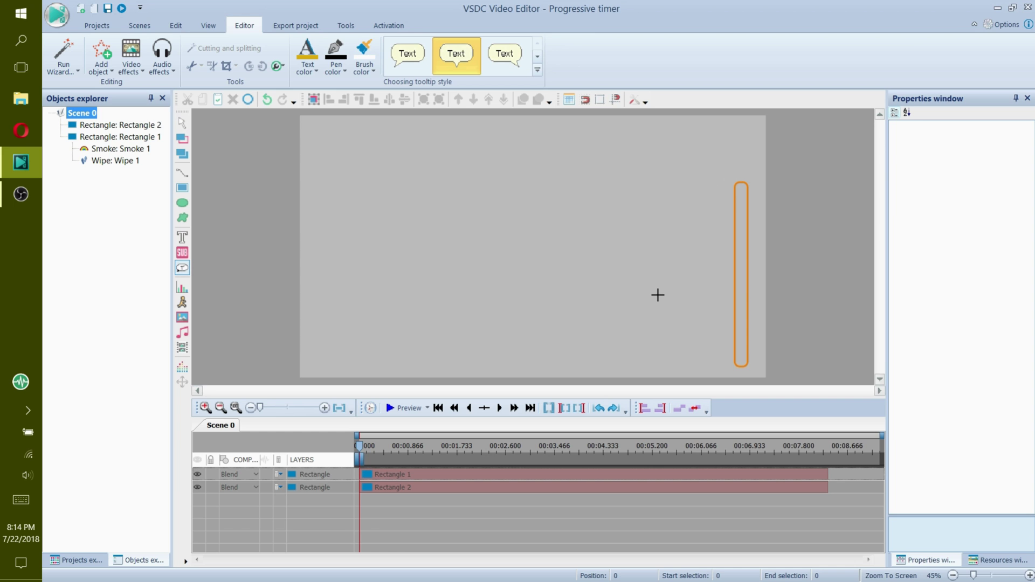
pyautogui.moveTo(649, 296); pyautogui.dragTo(726, 365)
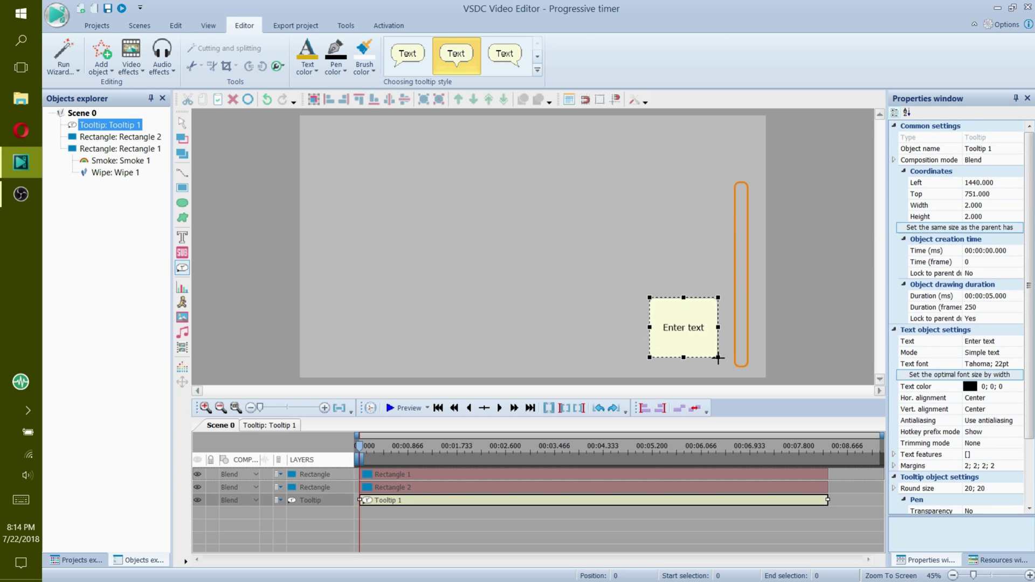
# Apply the right-pointing tooltip style and shrink the tooltip to about 220 by 129, at about left 1580 and top 957, touching the bar.
pyautogui.click(537, 57)
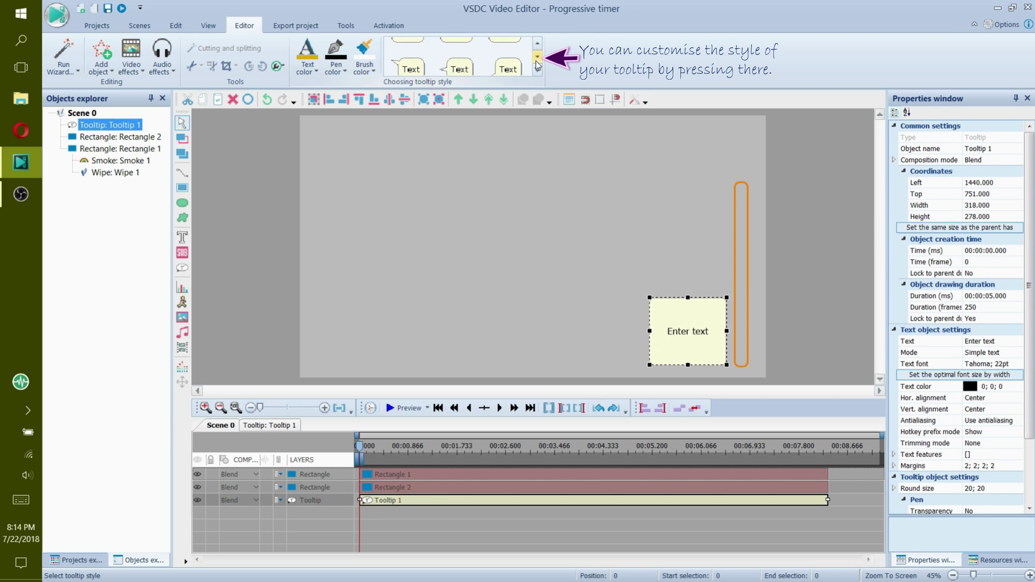
pyautogui.click(452, 55)
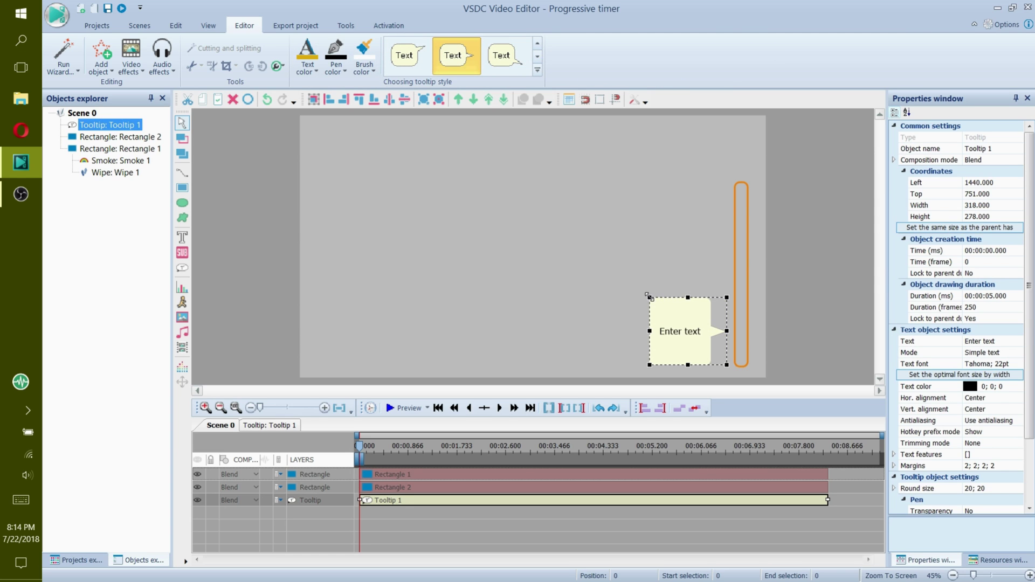
pyautogui.moveTo(649, 298); pyautogui.dragTo(704, 364)
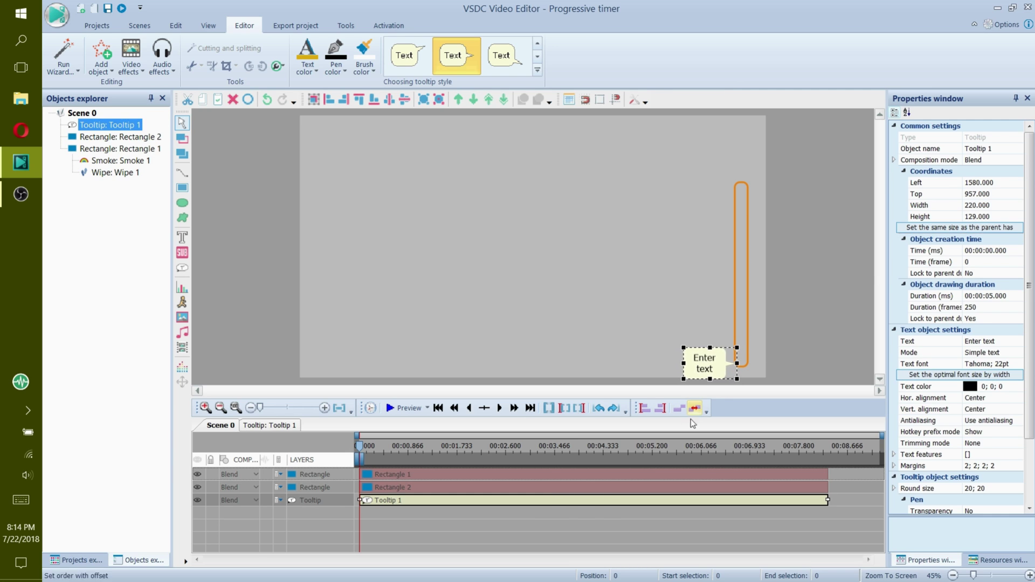
# Clear the tooltip's placeholder text and reduce its height to about 114.
pyautogui.click(1017, 341)
pyautogui.click(1018, 341)
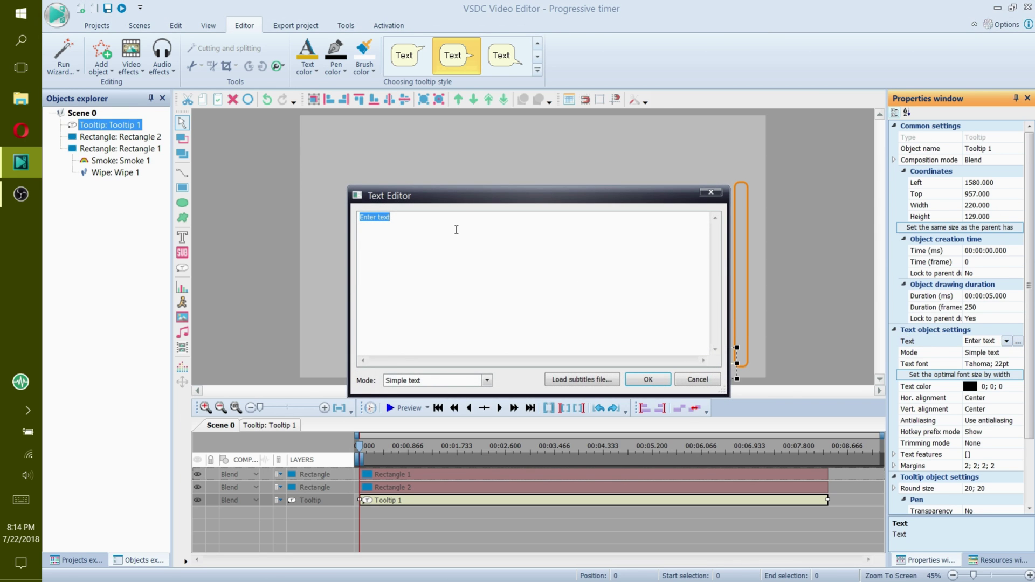
pyautogui.press('BackSpace')
pyautogui.click(644, 380)
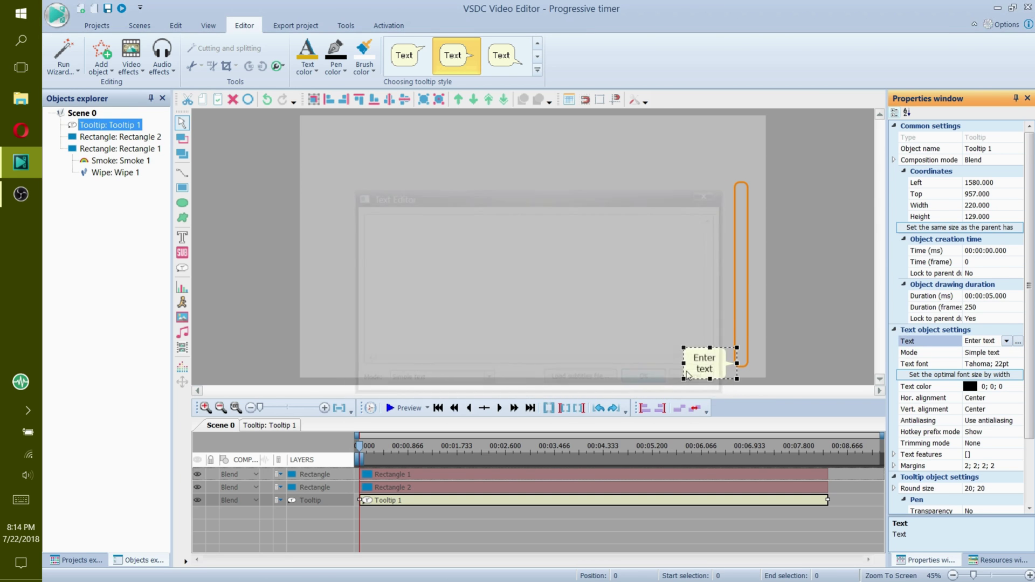
pyautogui.moveTo(709, 378); pyautogui.dragTo(709, 375)
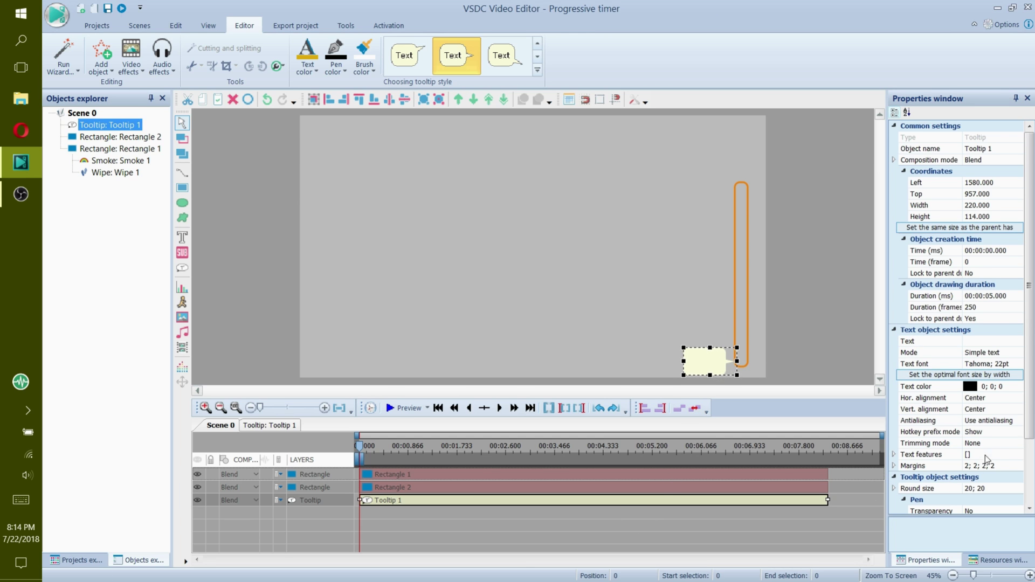
# Set the tooltip's brush color to bright green from the standard colors.
pyautogui.scroll(-3, 985, 460)
pyautogui.click(976, 490)
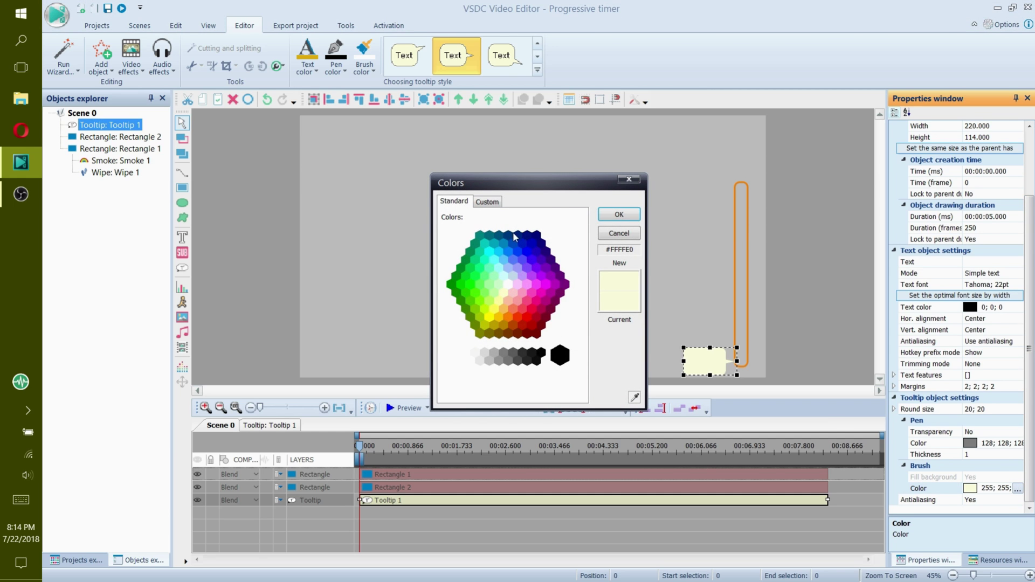
pyautogui.click(463, 267)
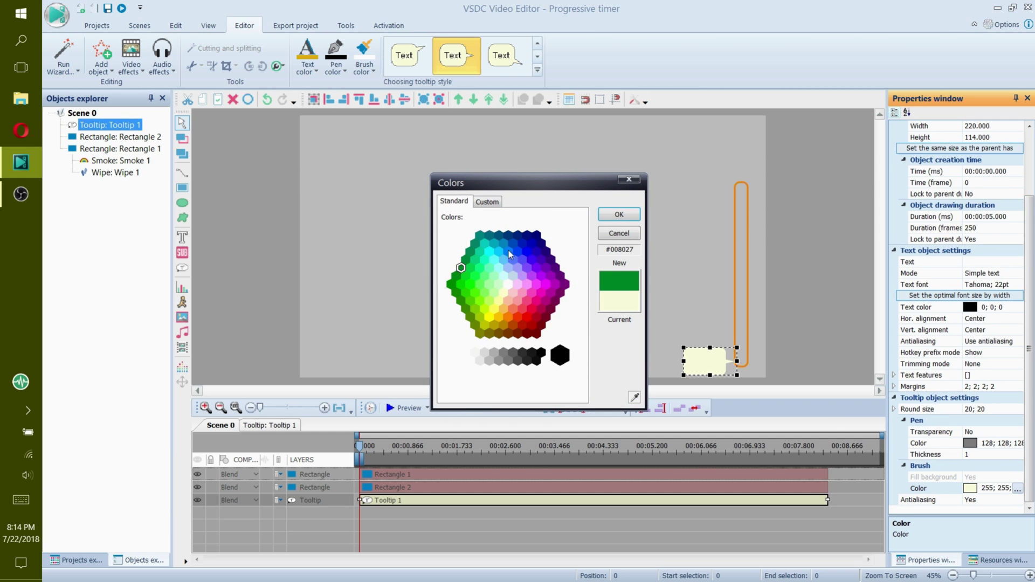
pyautogui.click(467, 273)
pyautogui.click(619, 214)
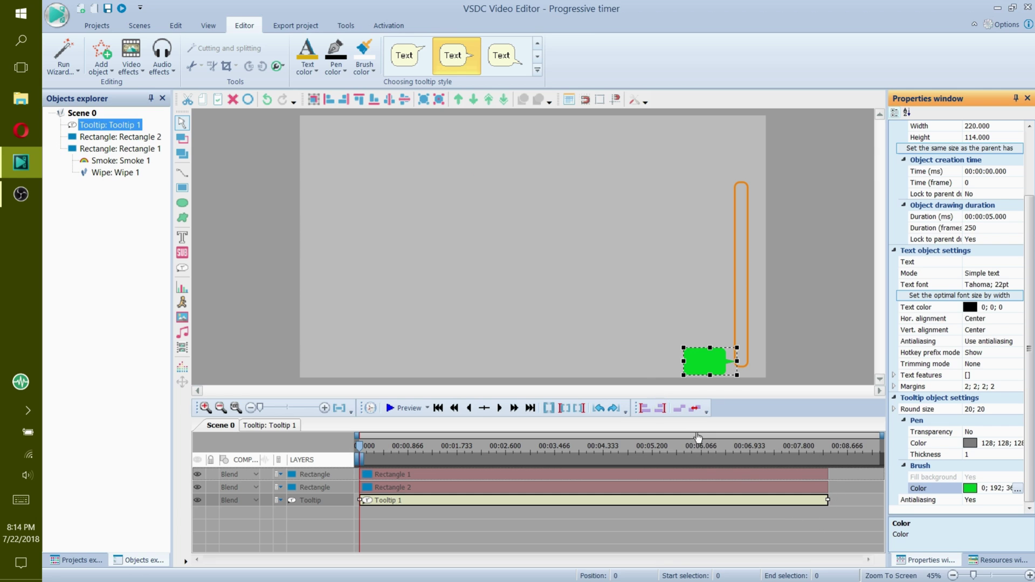
# Draw a counter over the green tooltip for the whole parent duration, about 245 wide and 49 high.
pyautogui.click(183, 237)
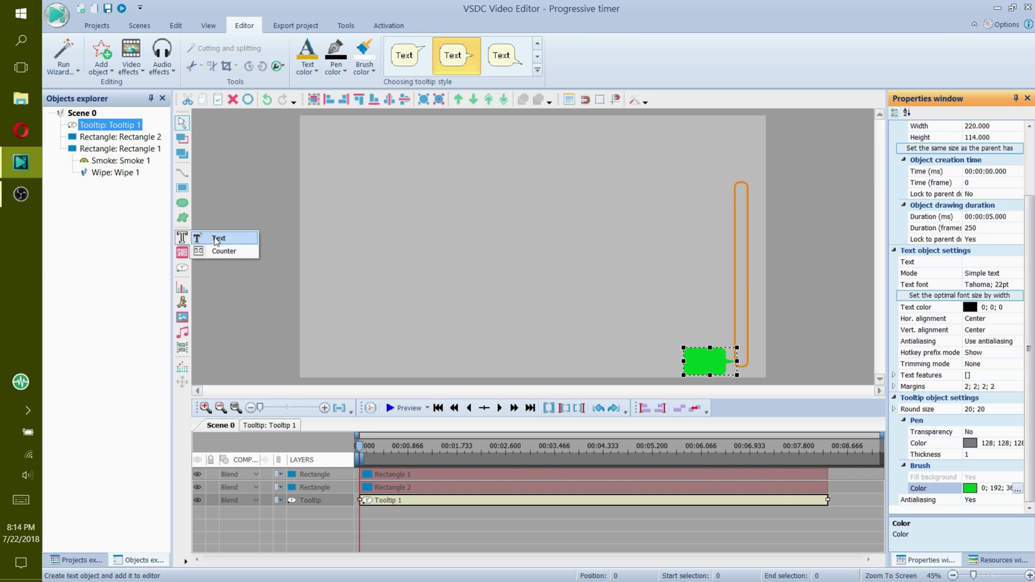
pyautogui.click(221, 251)
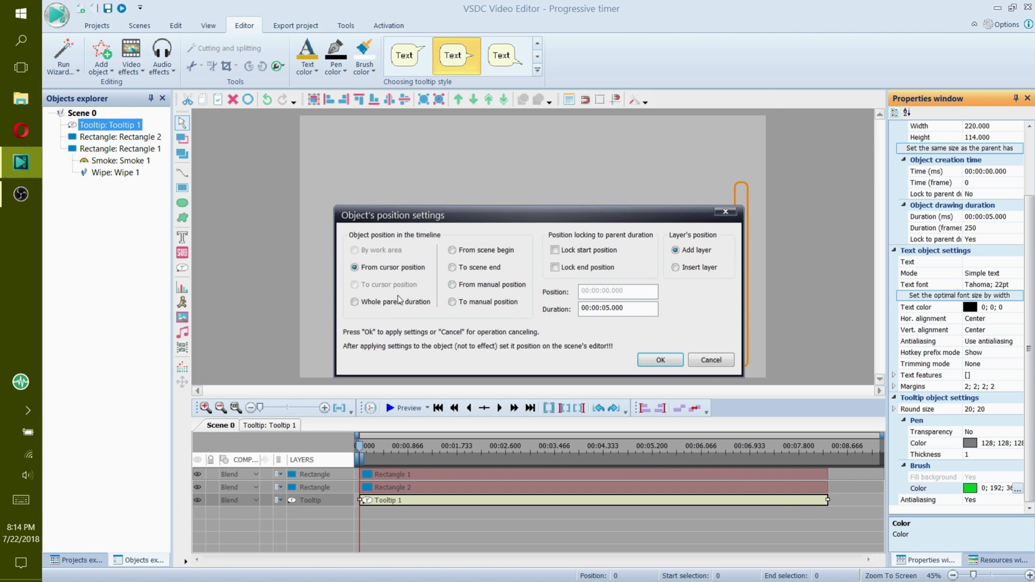
pyautogui.click(399, 300)
pyautogui.click(661, 360)
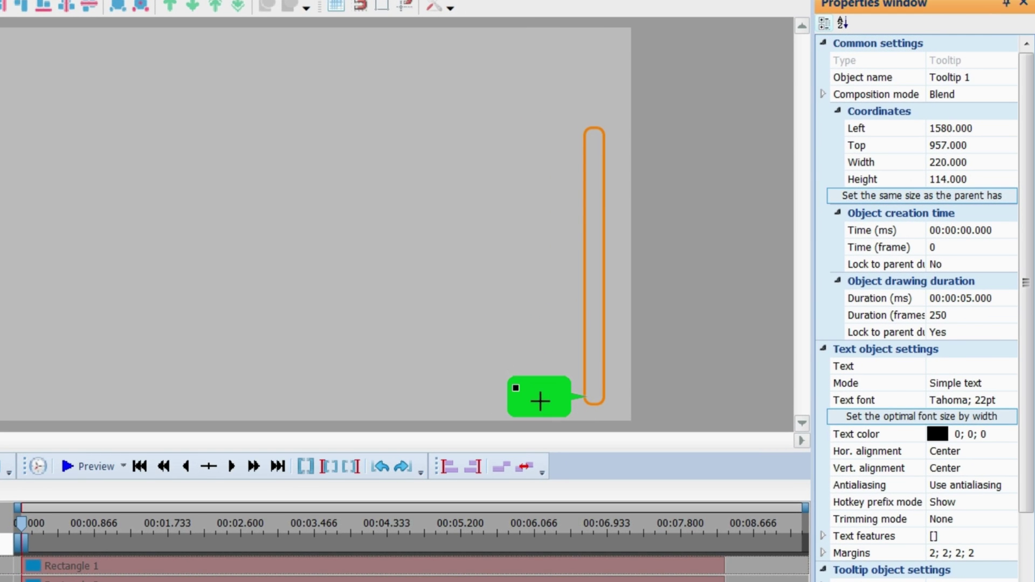
pyautogui.moveTo(688, 355); pyautogui.dragTo(716, 371)
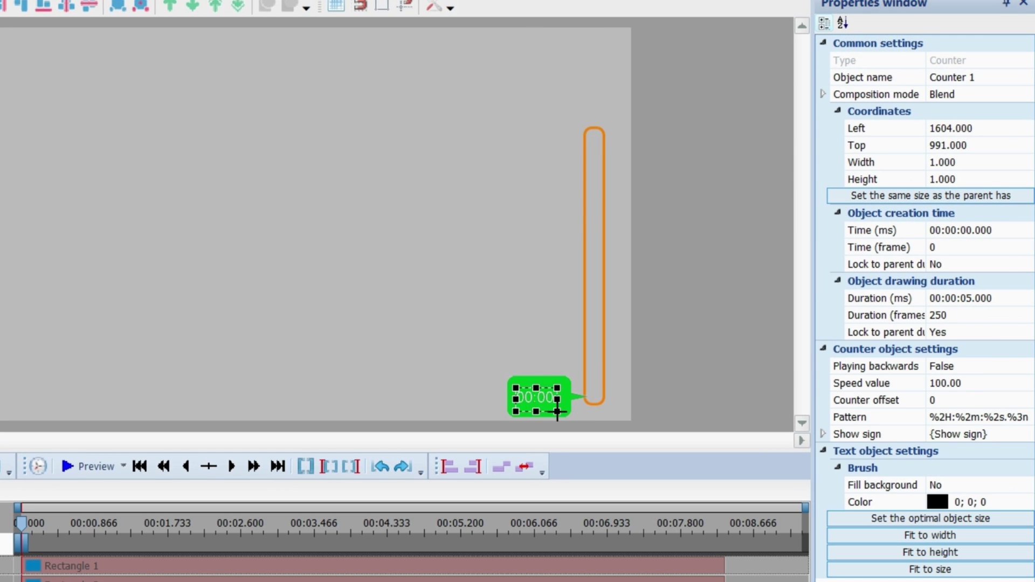
pyautogui.moveTo(557, 412); pyautogui.dragTo(605, 405)
# Set the counter's pattern to show total minutes, seconds, milliseconds and narrow the counter to about 205.
pyautogui.click(994, 417)
pyautogui.click(1026, 417)
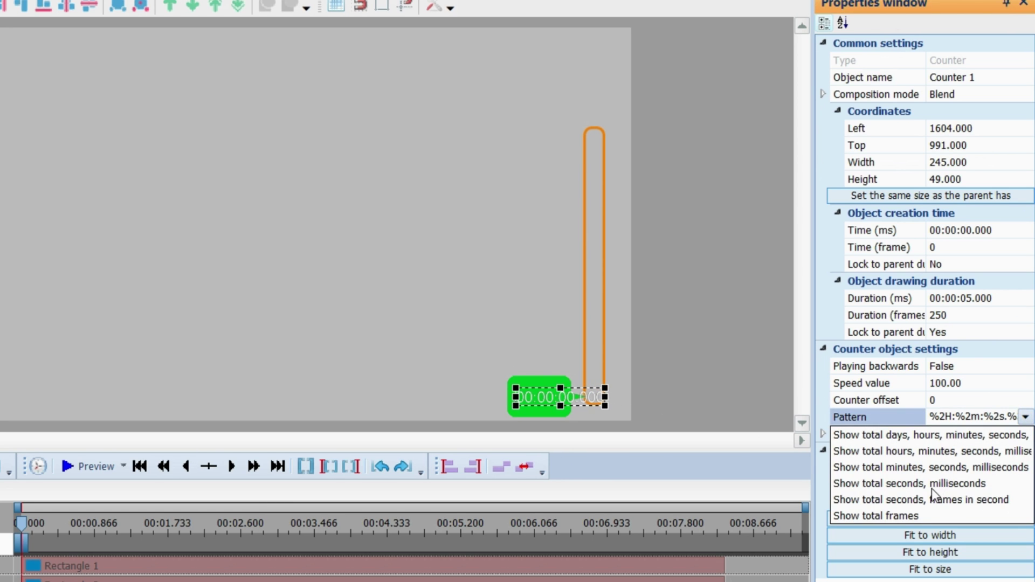
pyautogui.click(937, 468)
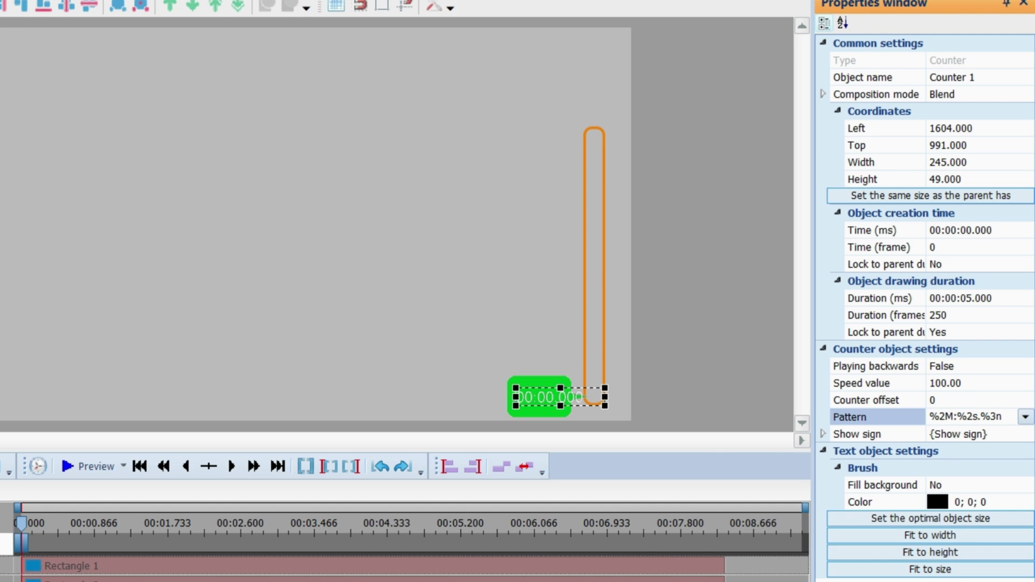
pyautogui.moveTo(605, 397); pyautogui.dragTo(590, 397)
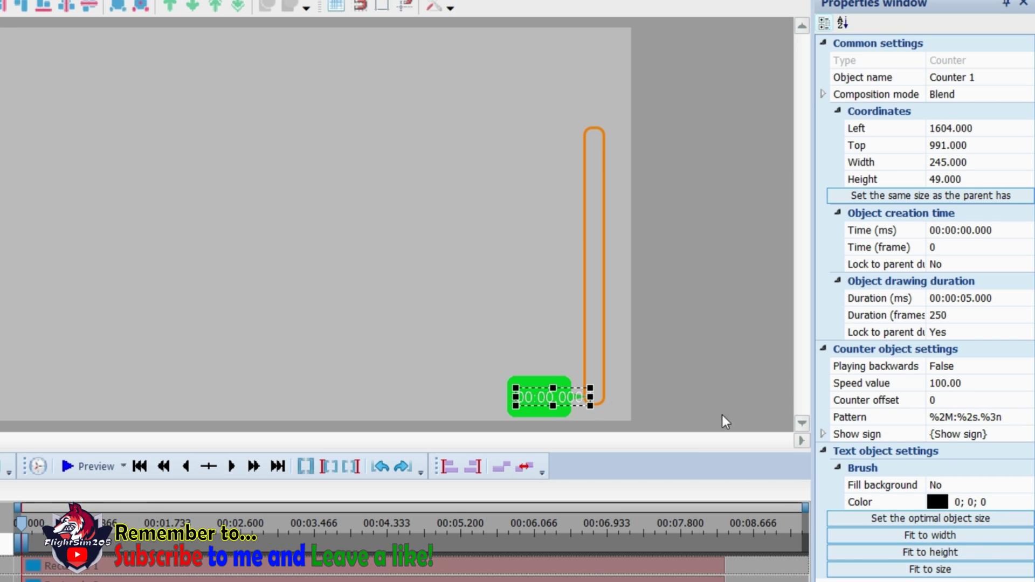
# Edit the counter's pattern to %2M\%2s, without milliseconds, and narrow the counter to about 114.
pyautogui.click(1009, 417)
pyautogui.moveTo(1003, 417); pyautogui.dragTo(979, 418)
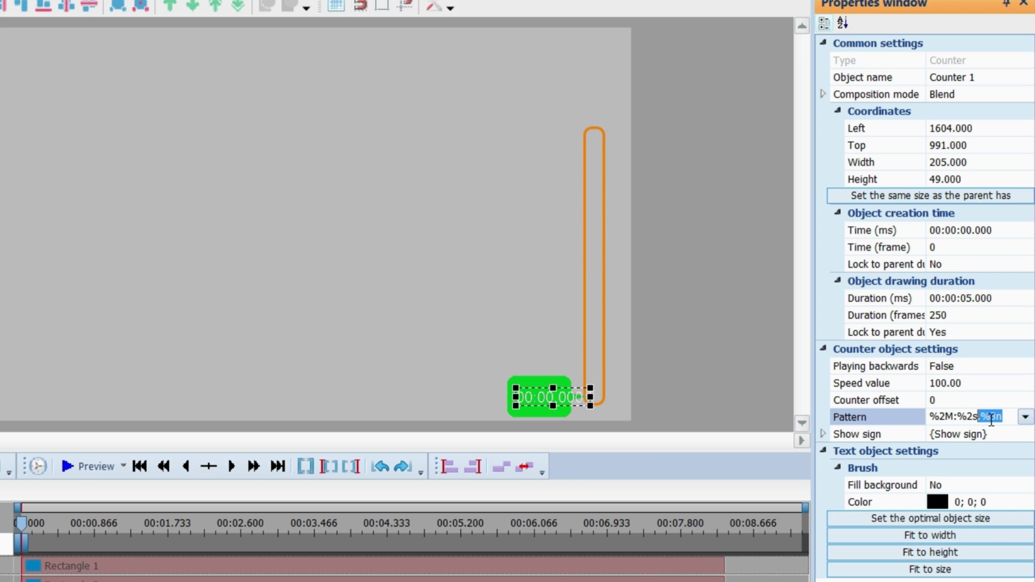
pyautogui.press('Delete')
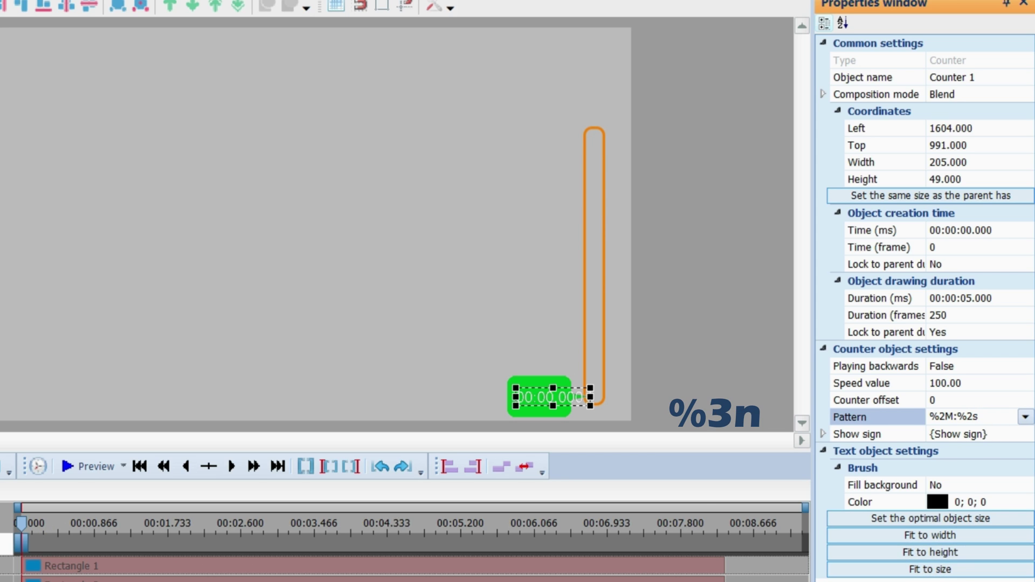
pyautogui.press('Return')
pyautogui.moveTo(588, 397); pyautogui.dragTo(557, 397)
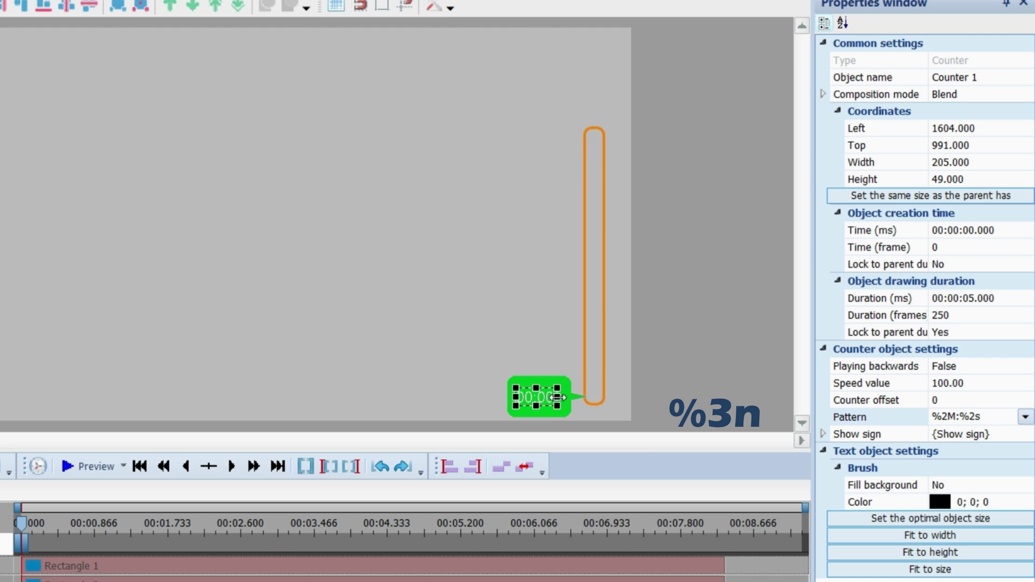
pyautogui.click(959, 421)
pyautogui.moveTo(964, 417); pyautogui.dragTo(951, 423)
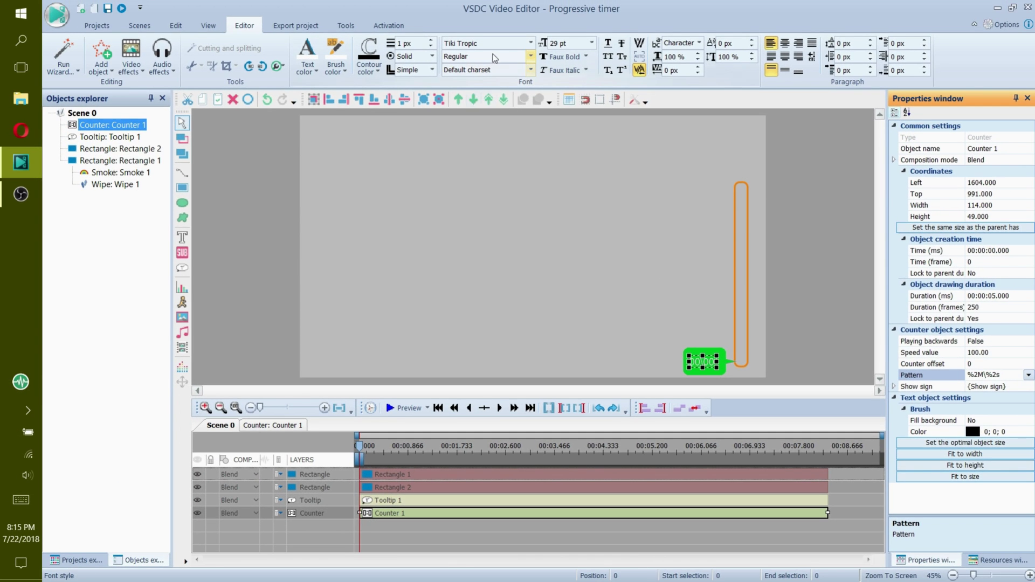
# Set the counter's font to Tiki Tropic at 48 pt and center it on the tooltip, at about left 1591 and top 974.
pyautogui.click(530, 42)
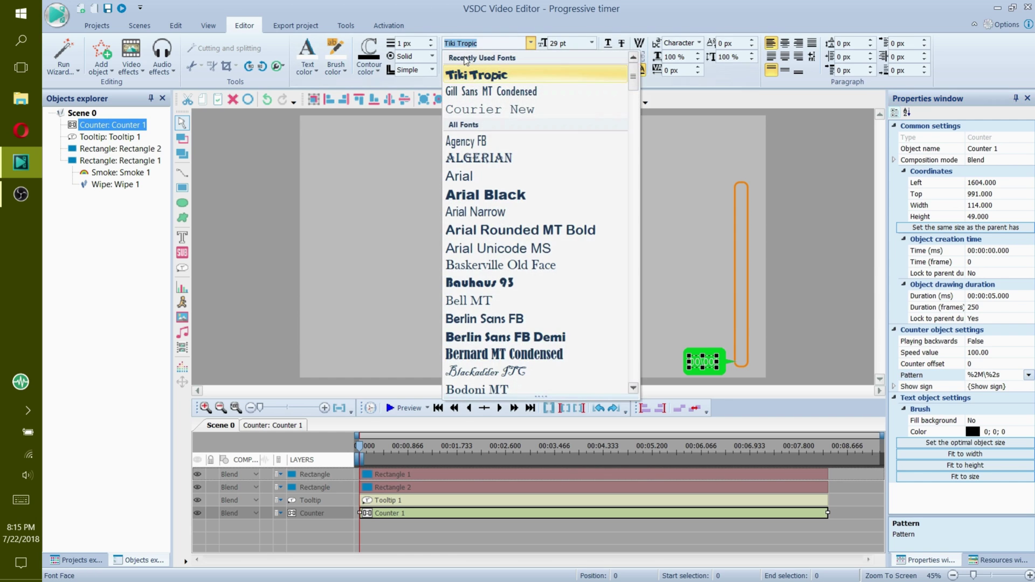
pyautogui.click(485, 77)
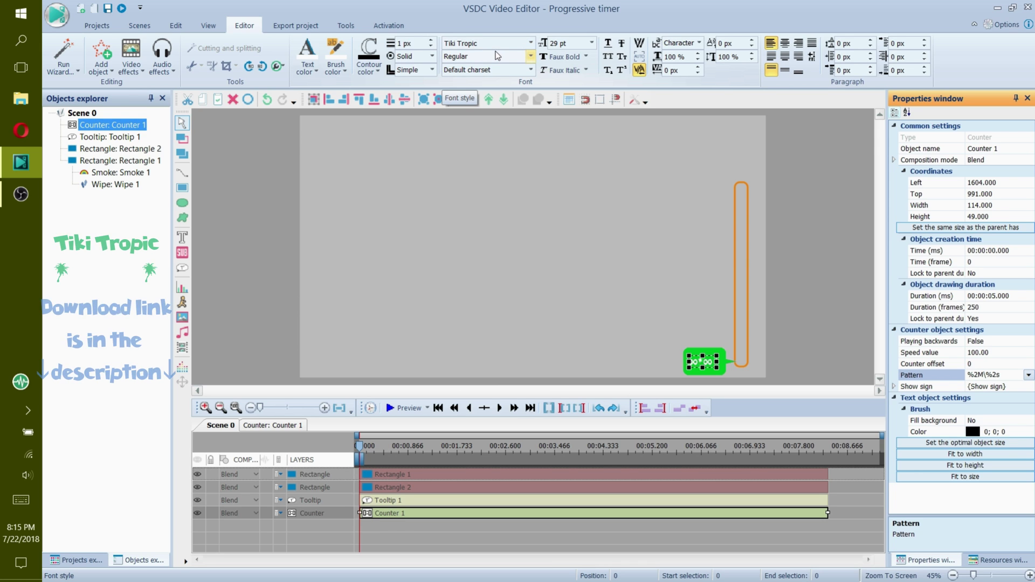
pyautogui.click(591, 42)
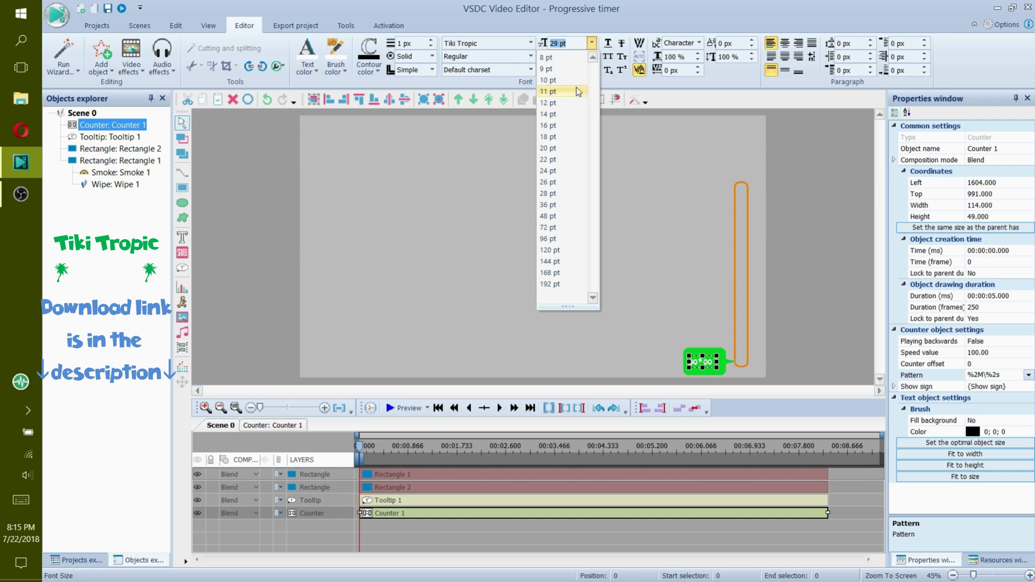
pyautogui.click(545, 216)
pyautogui.moveTo(718, 370)
pyautogui.mouseDown()
pyautogui.moveTo(730, 373)
pyautogui.moveTo(706, 355)
pyautogui.mouseUp()
# Change the counter's text color to a light purple theme shade.
pyautogui.click(307, 70)
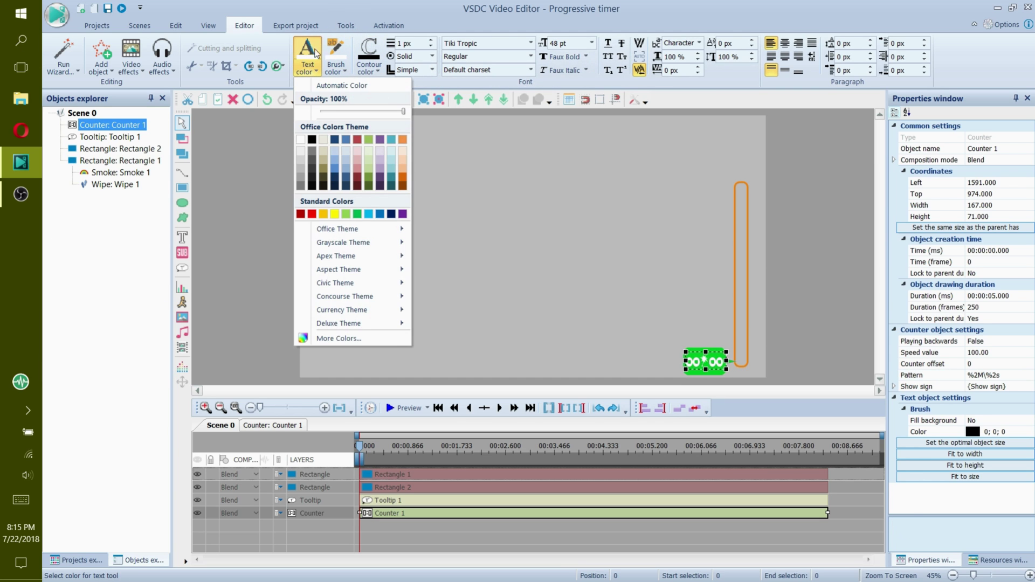
pyautogui.click(382, 172)
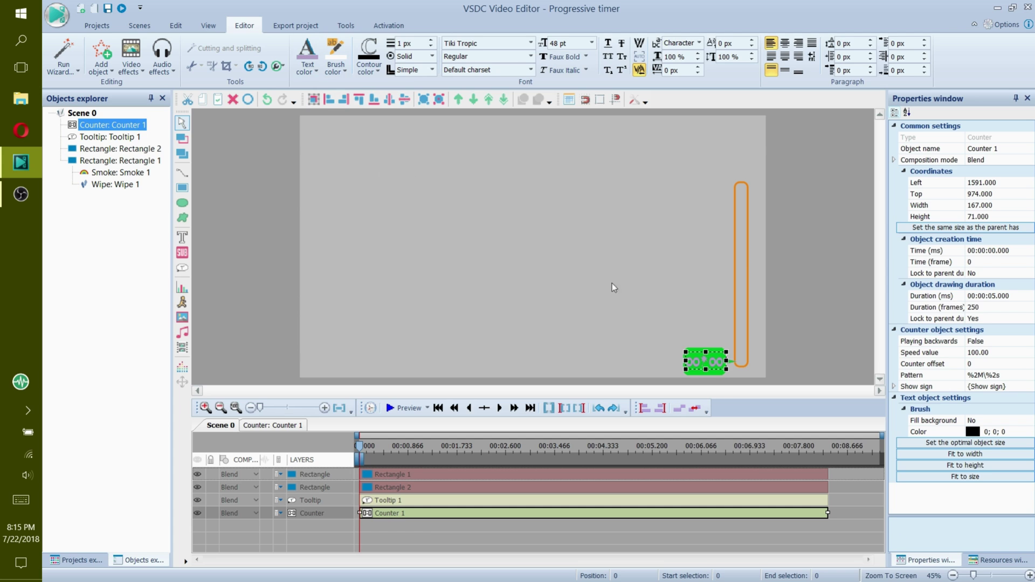
pyautogui.click(836, 493)
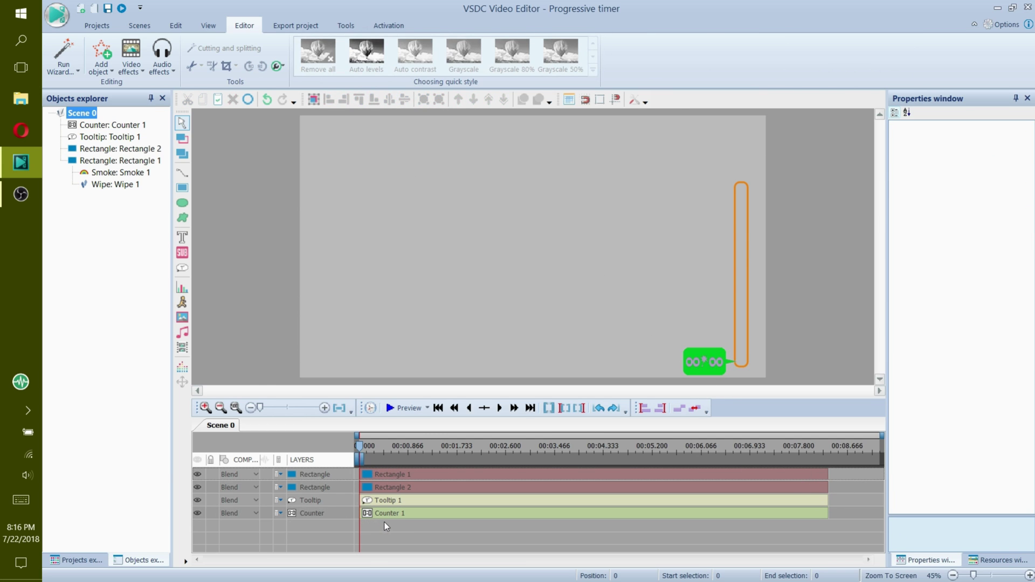
# Add a text object with a short horizontal mark across the bar's lower end for the whole parent duration, at about left 1791 and top 967.
pyautogui.click(182, 238)
pyautogui.click(216, 240)
pyautogui.click(216, 240)
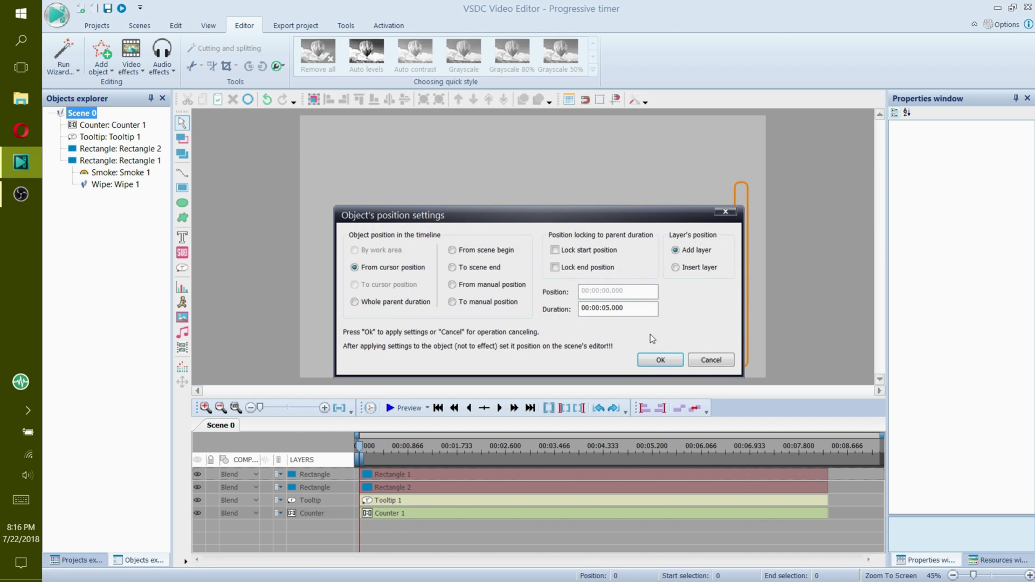
pyautogui.click(405, 302)
pyautogui.click(674, 356)
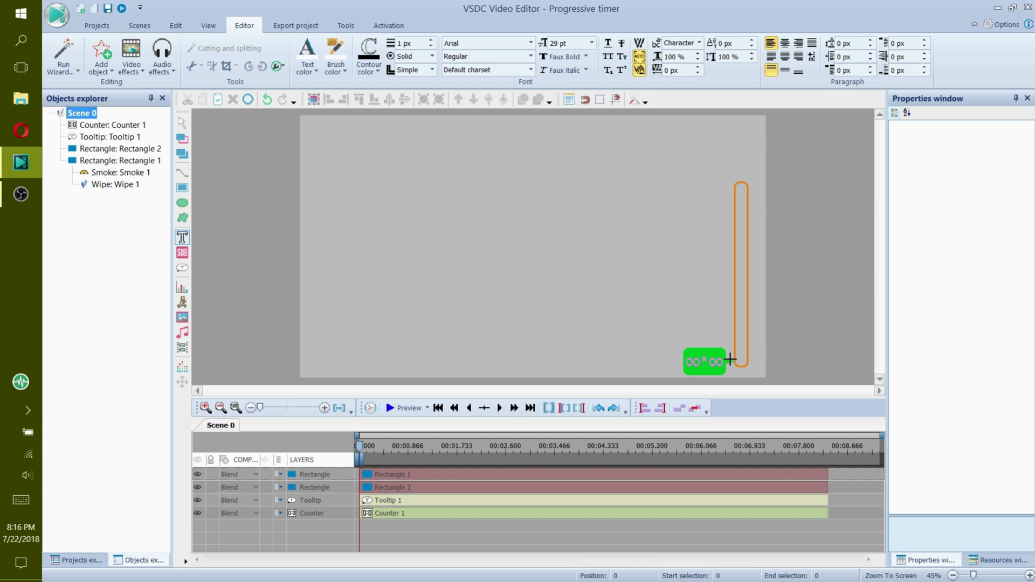
pyautogui.click(730, 359)
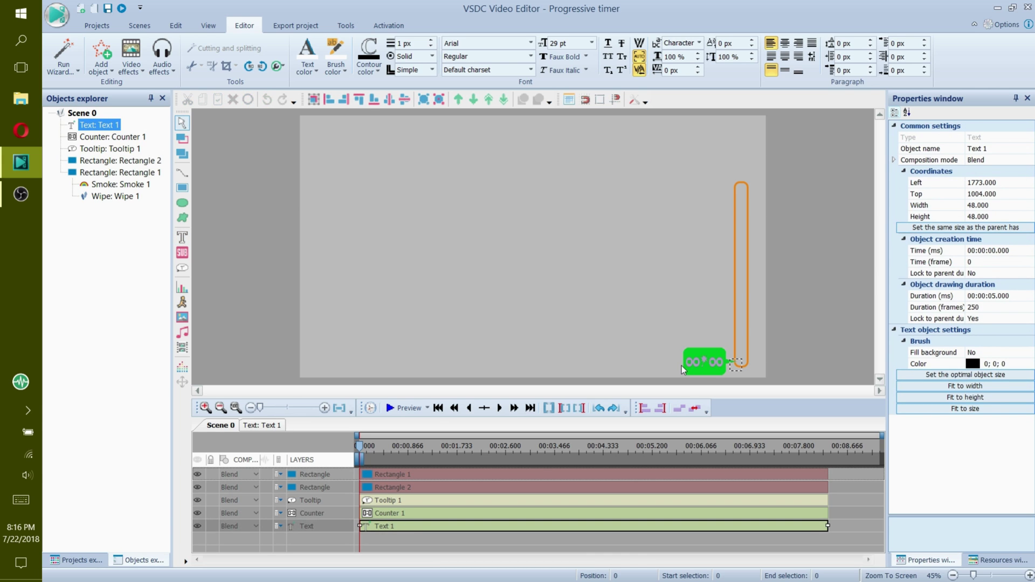
pyautogui.click(724, 377)
pyautogui.moveTo(736, 365); pyautogui.dragTo(740, 355)
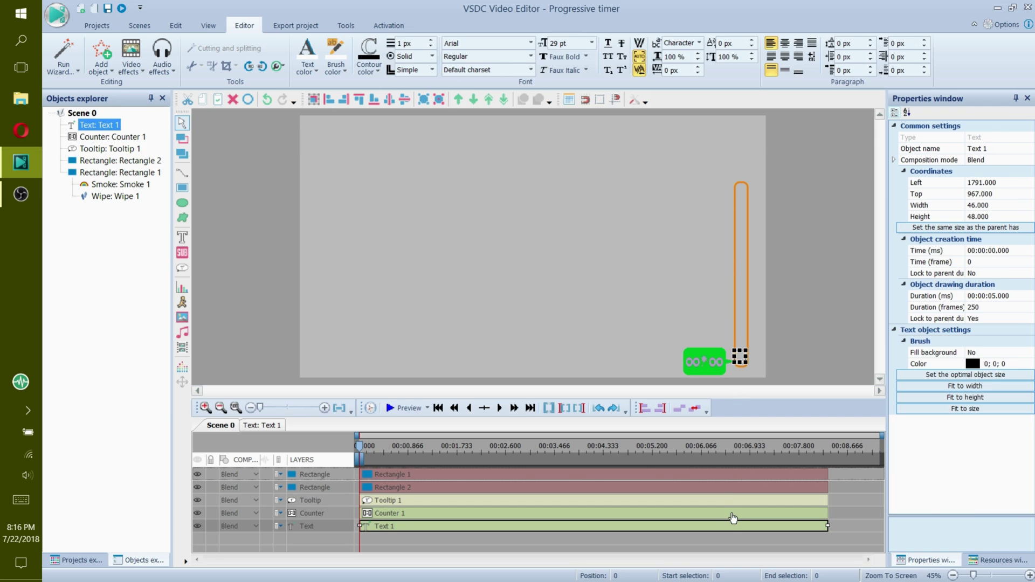
pyautogui.click(724, 535)
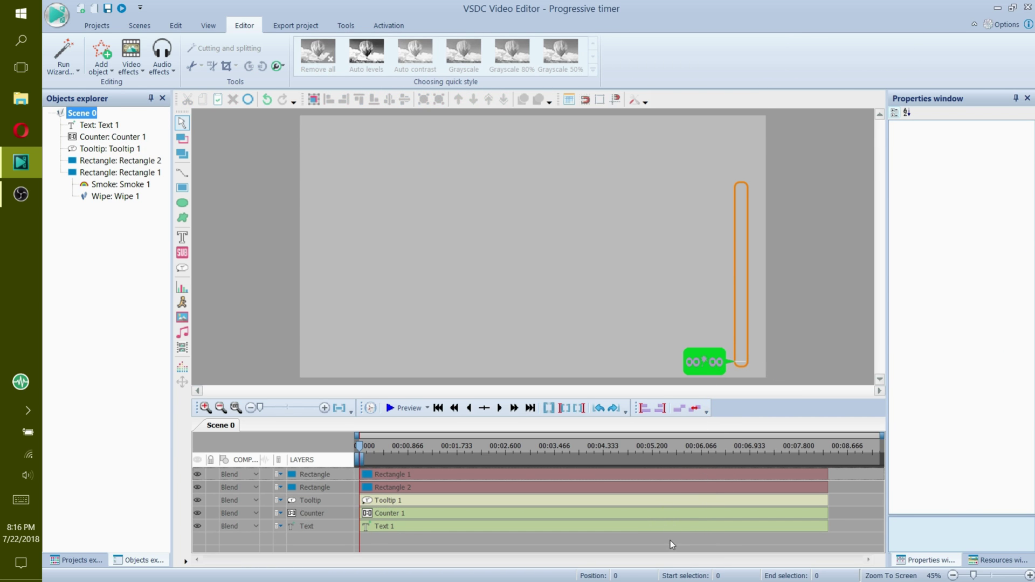
# Convert the tooltip, counter and text together into a sprite and lower it to about top 975.
pyautogui.moveTo(703, 537); pyautogui.dragTo(569, 500)
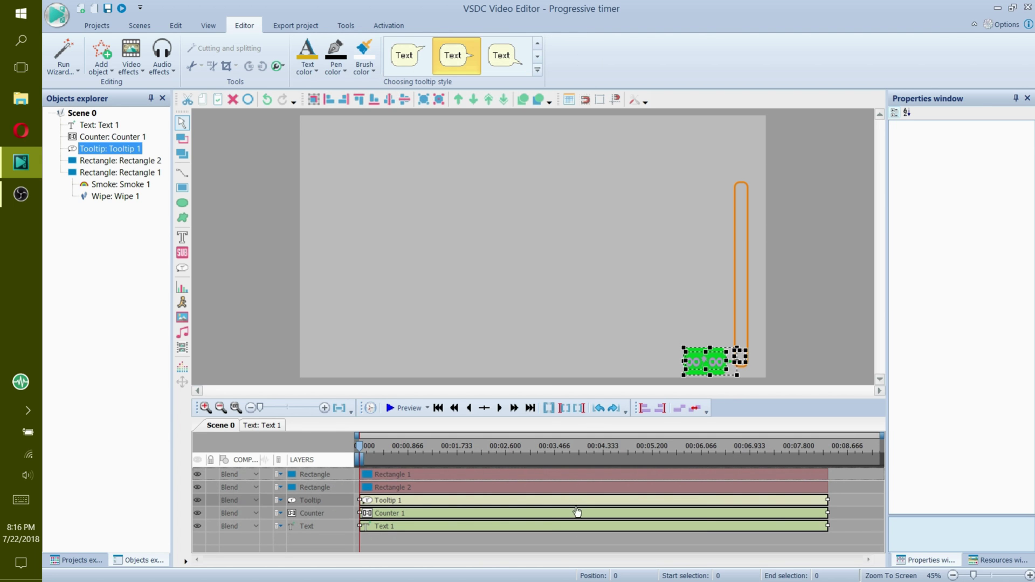
pyautogui.rightClick(549, 513)
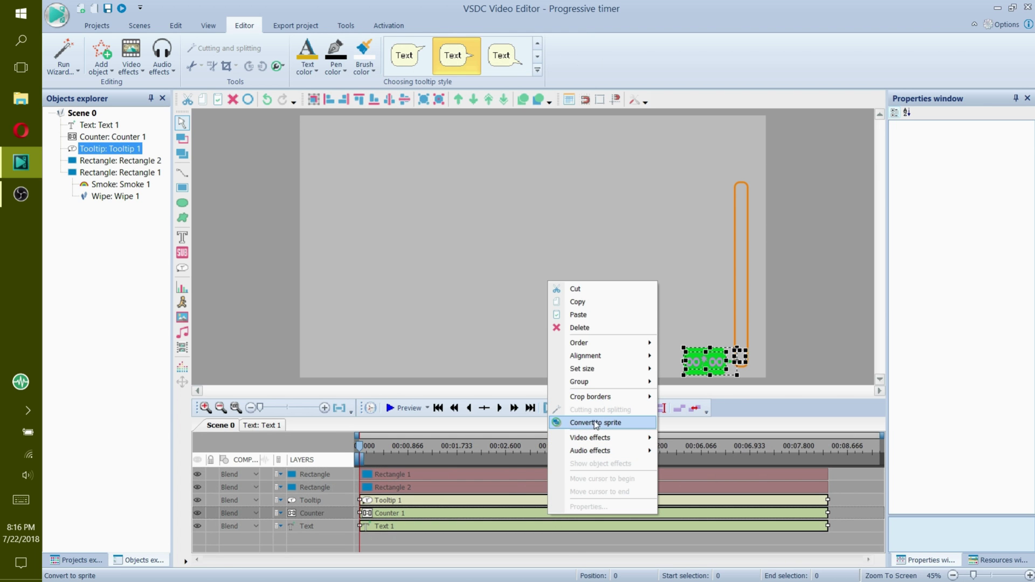
pyautogui.click(584, 424)
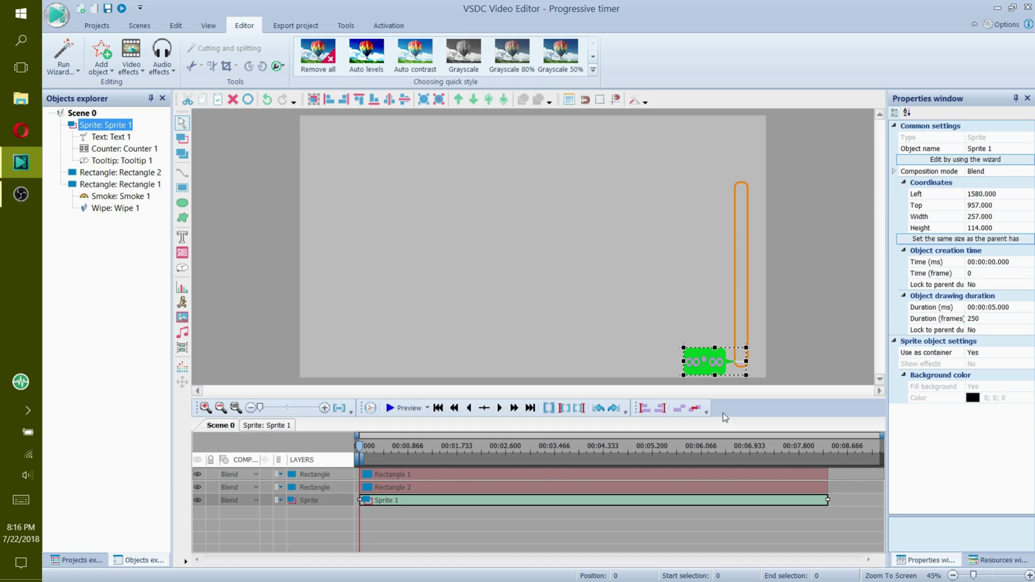
pyautogui.moveTo(705, 362); pyautogui.dragTo(716, 367)
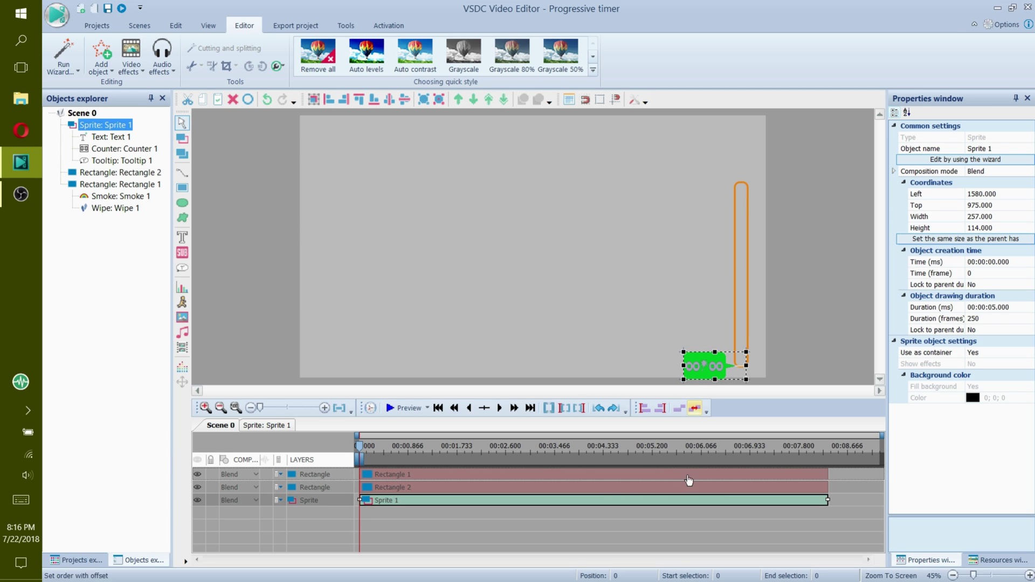
# Inside the sprite, add a movement lasting to the object end, with its end point beside the bar's upper end at about X 1704, Y 267.
pyautogui.click(671, 518)
pyautogui.doubleClick(589, 502)
pyautogui.click(182, 381)
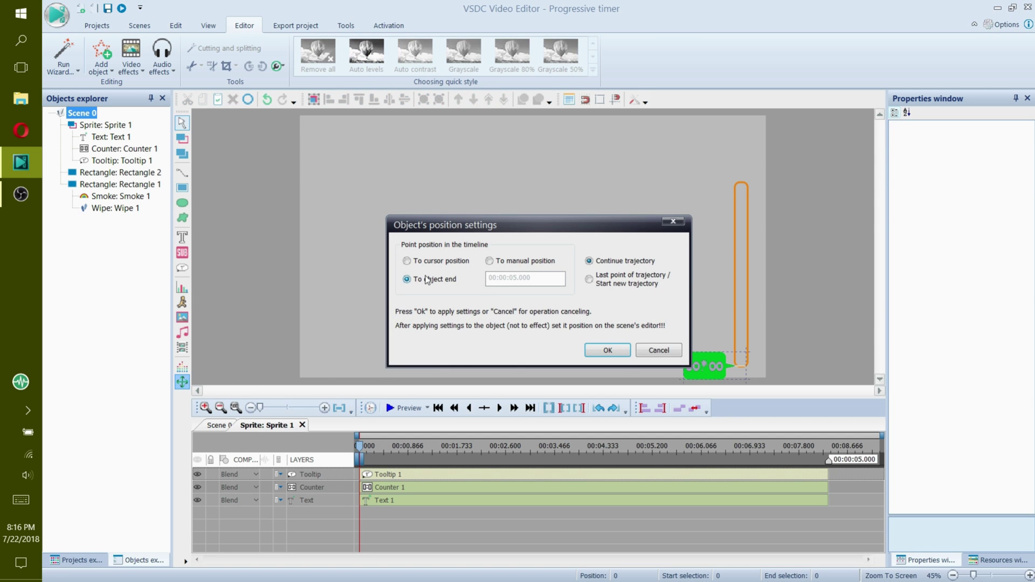
pyautogui.click(612, 350)
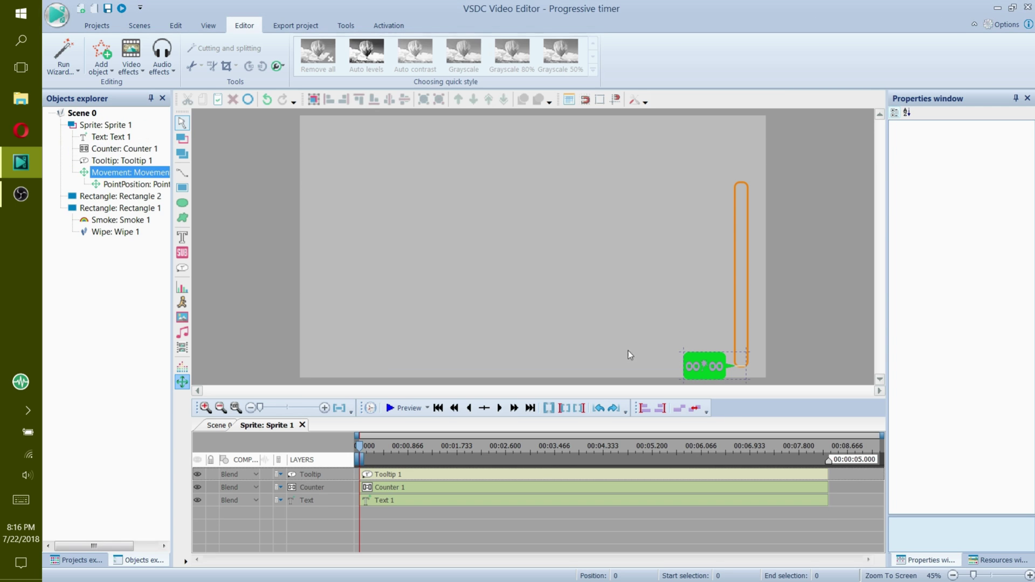
pyautogui.click(713, 181)
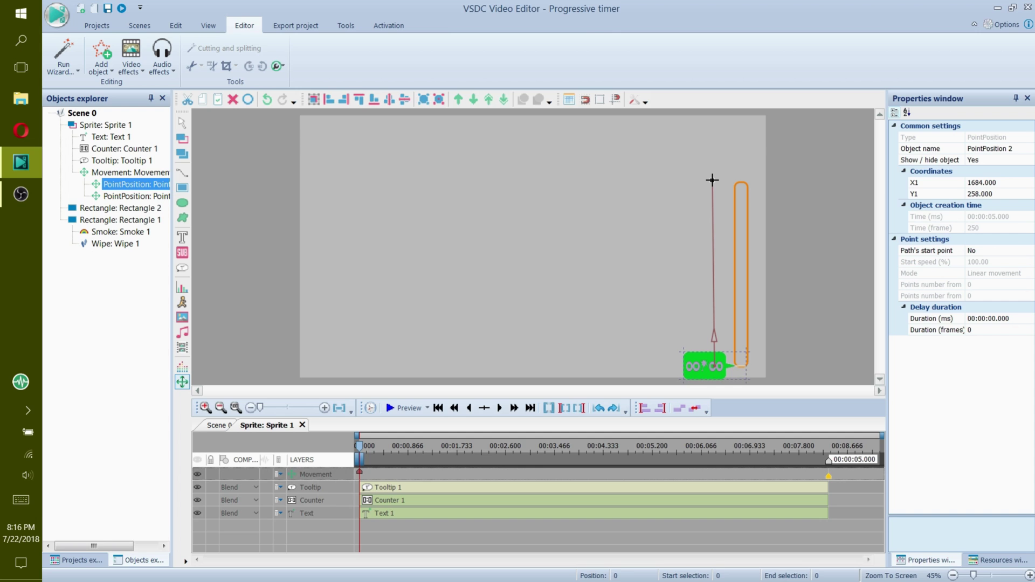
pyautogui.rightClick(713, 180)
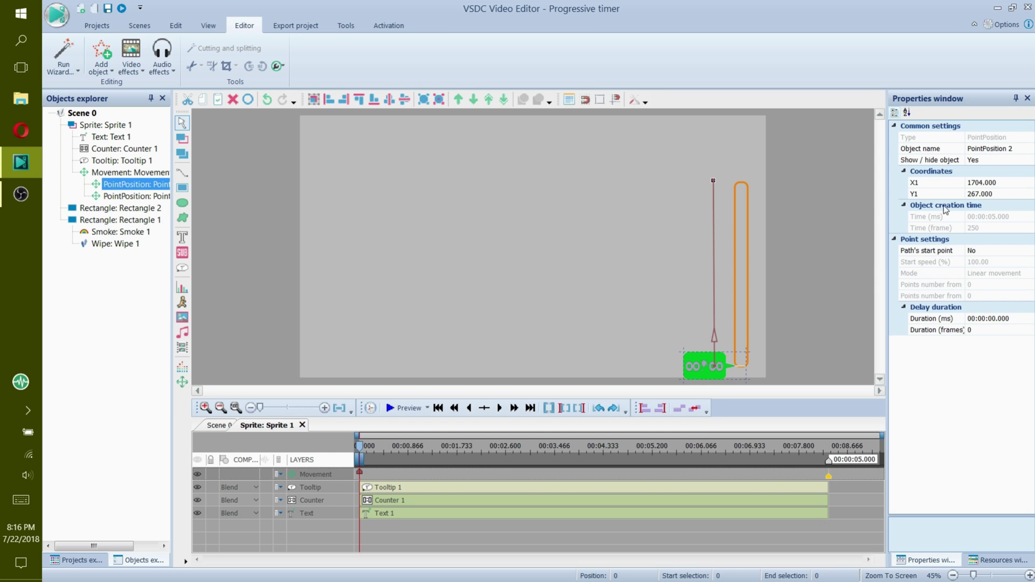
# Match the movement's end point to its start point horizontally by setting X1 to 1708.500, and preview the scene.
pyautogui.click(359, 473)
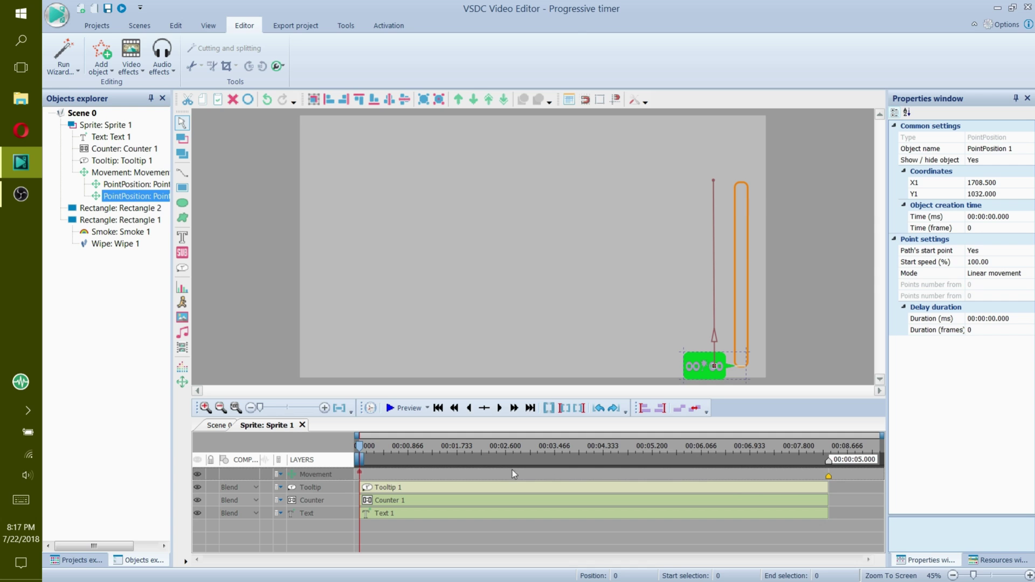
pyautogui.click(833, 490)
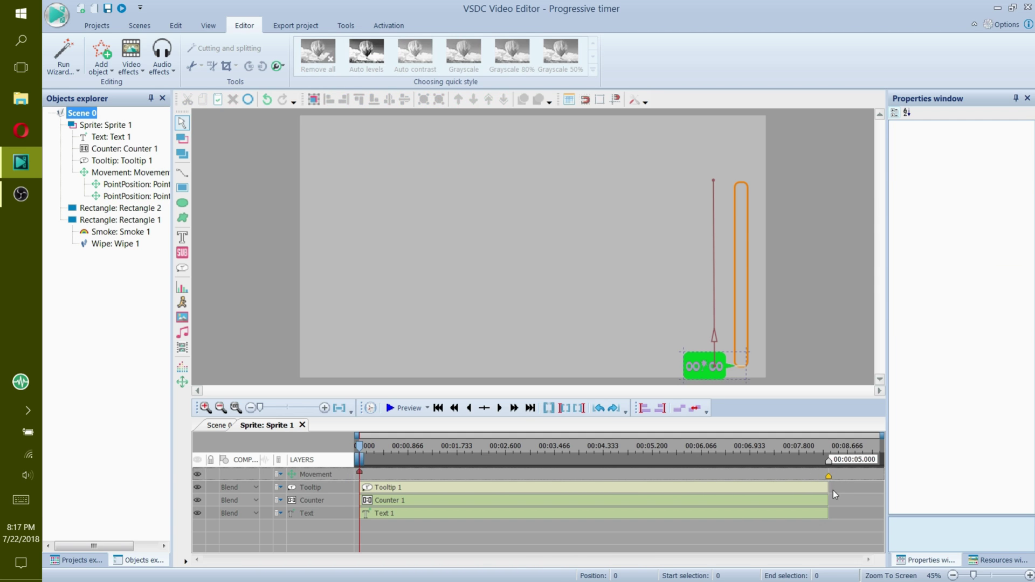
pyautogui.click(830, 476)
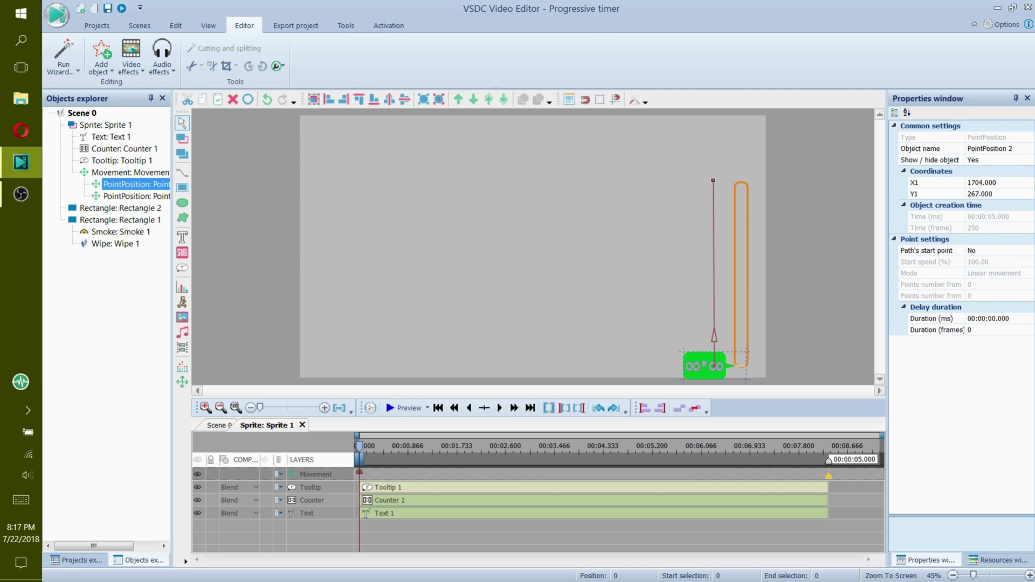
pyautogui.click(981, 182)
pyautogui.click(981, 182)
pyautogui.click(981, 183)
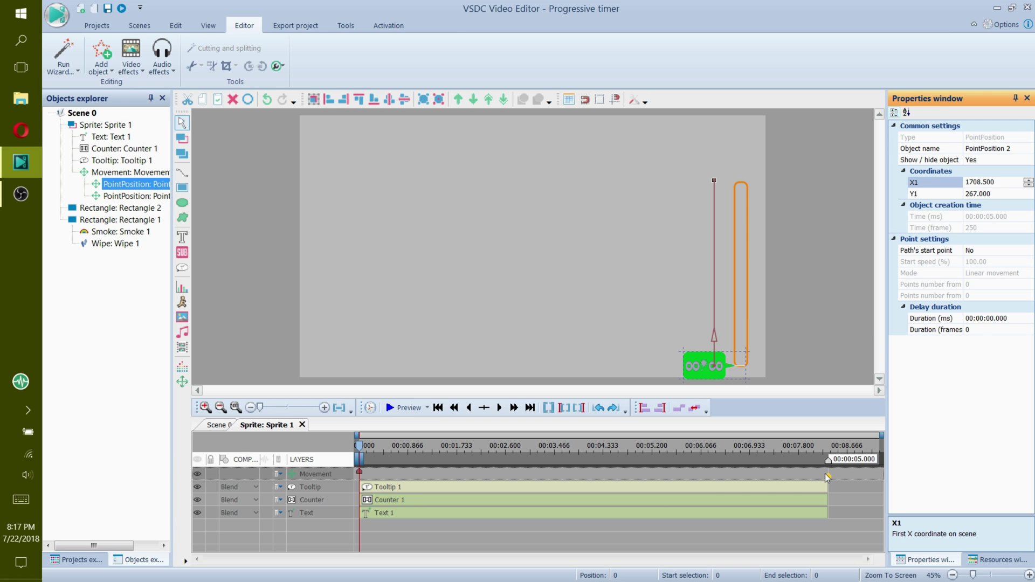
pyautogui.click(405, 408)
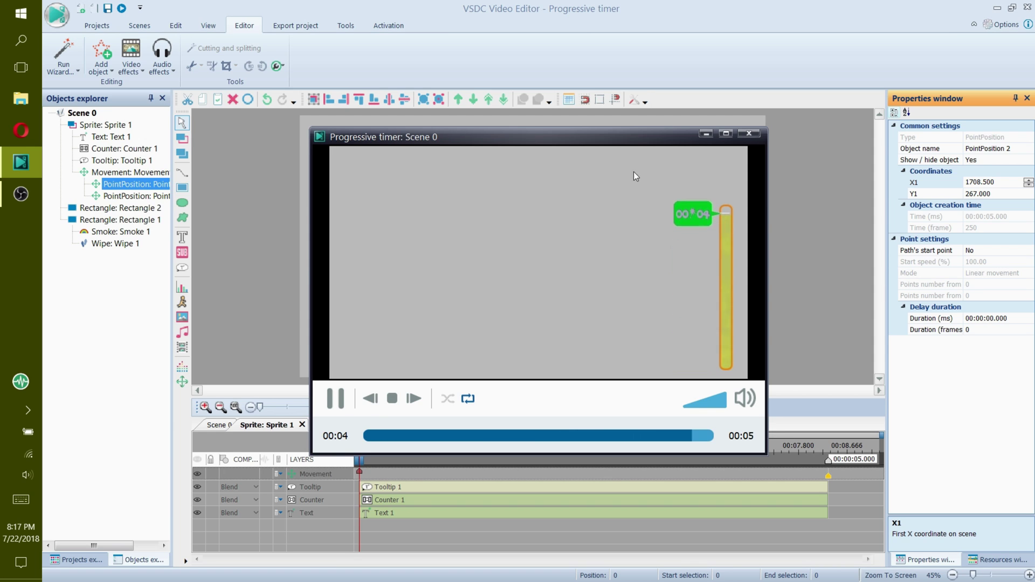
pyautogui.click(749, 134)
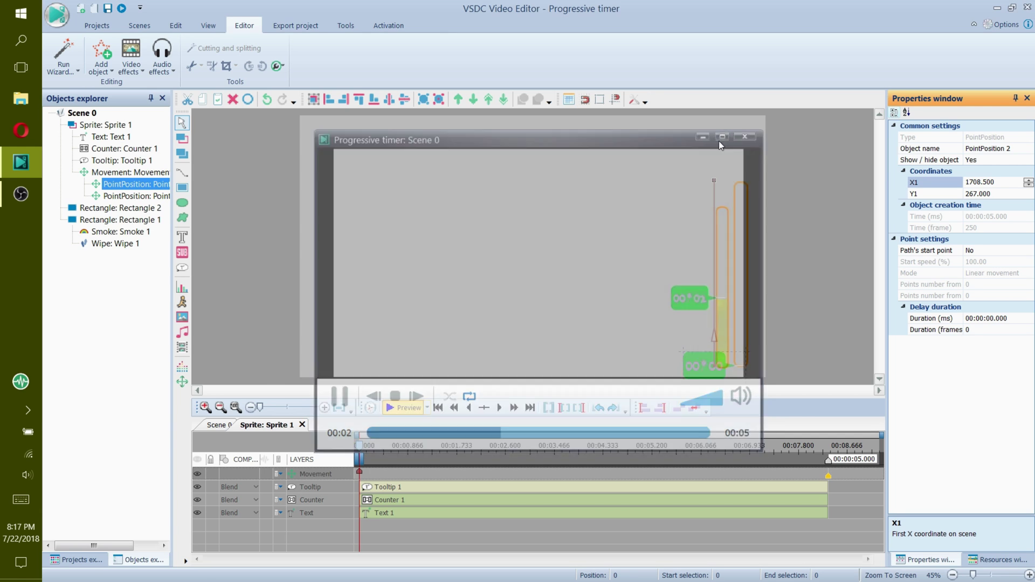